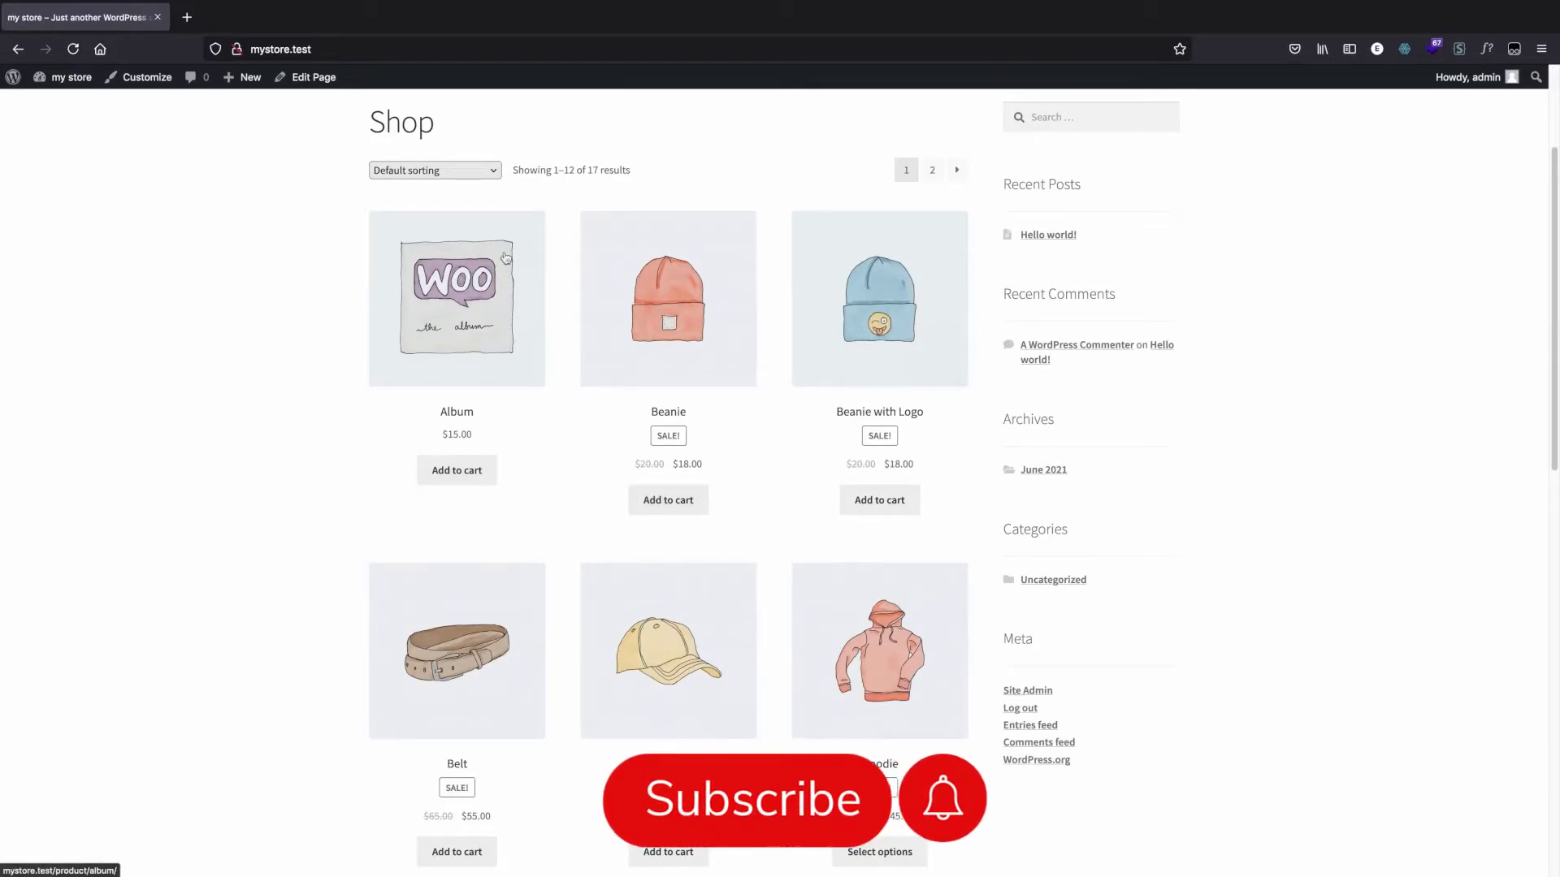
Step: Add the Album product to the cart from the shop page and view its product page
{"action": "left_click", "coordinate": [453, 470]}
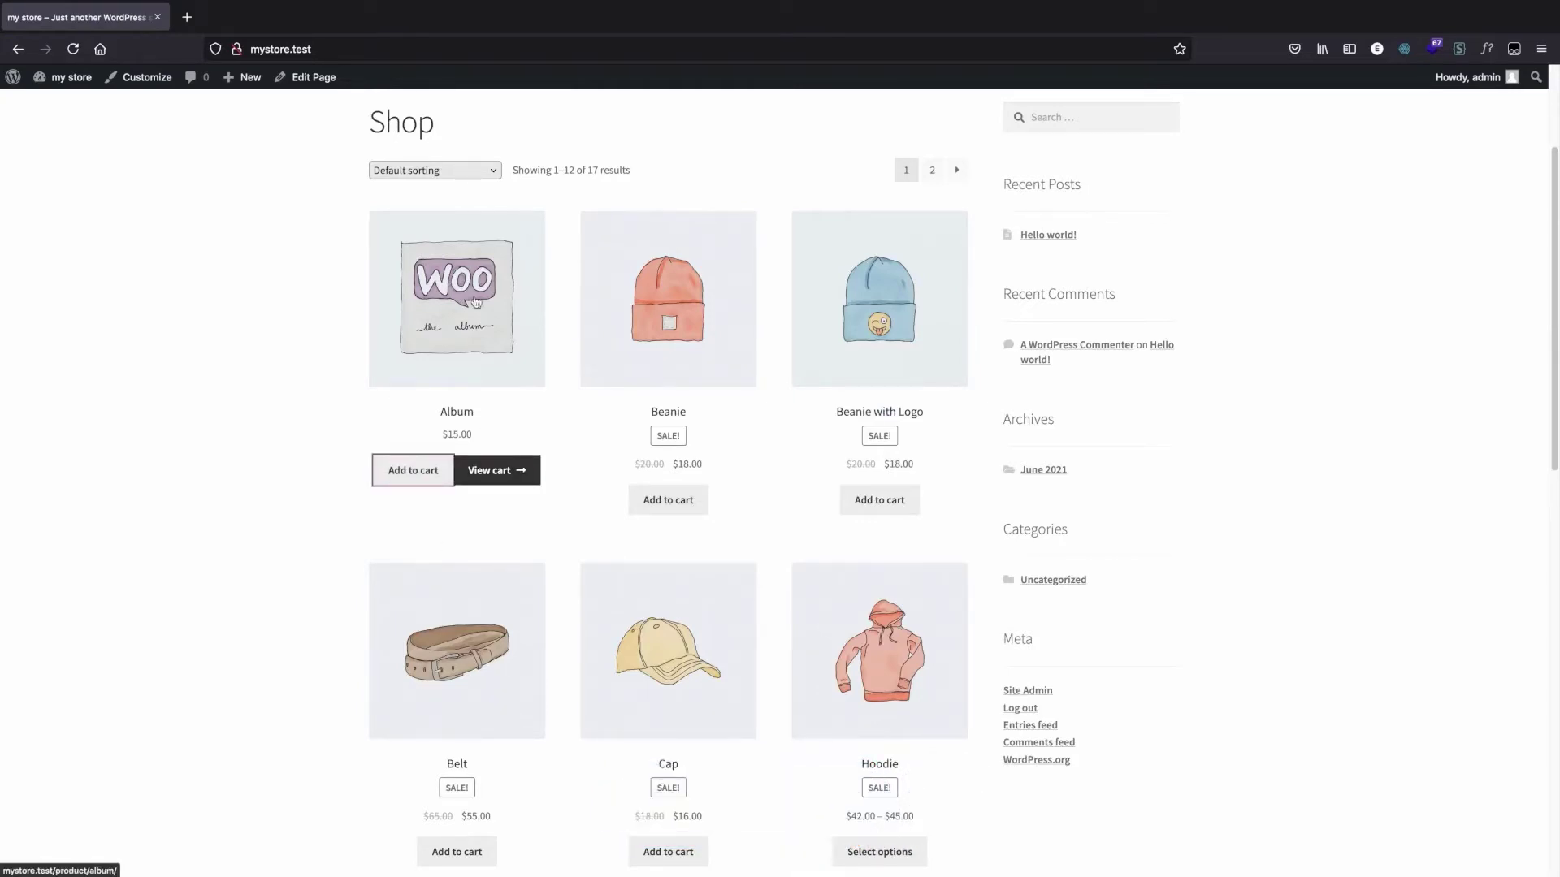
{"action": "left_click", "coordinate": [537, 326]}
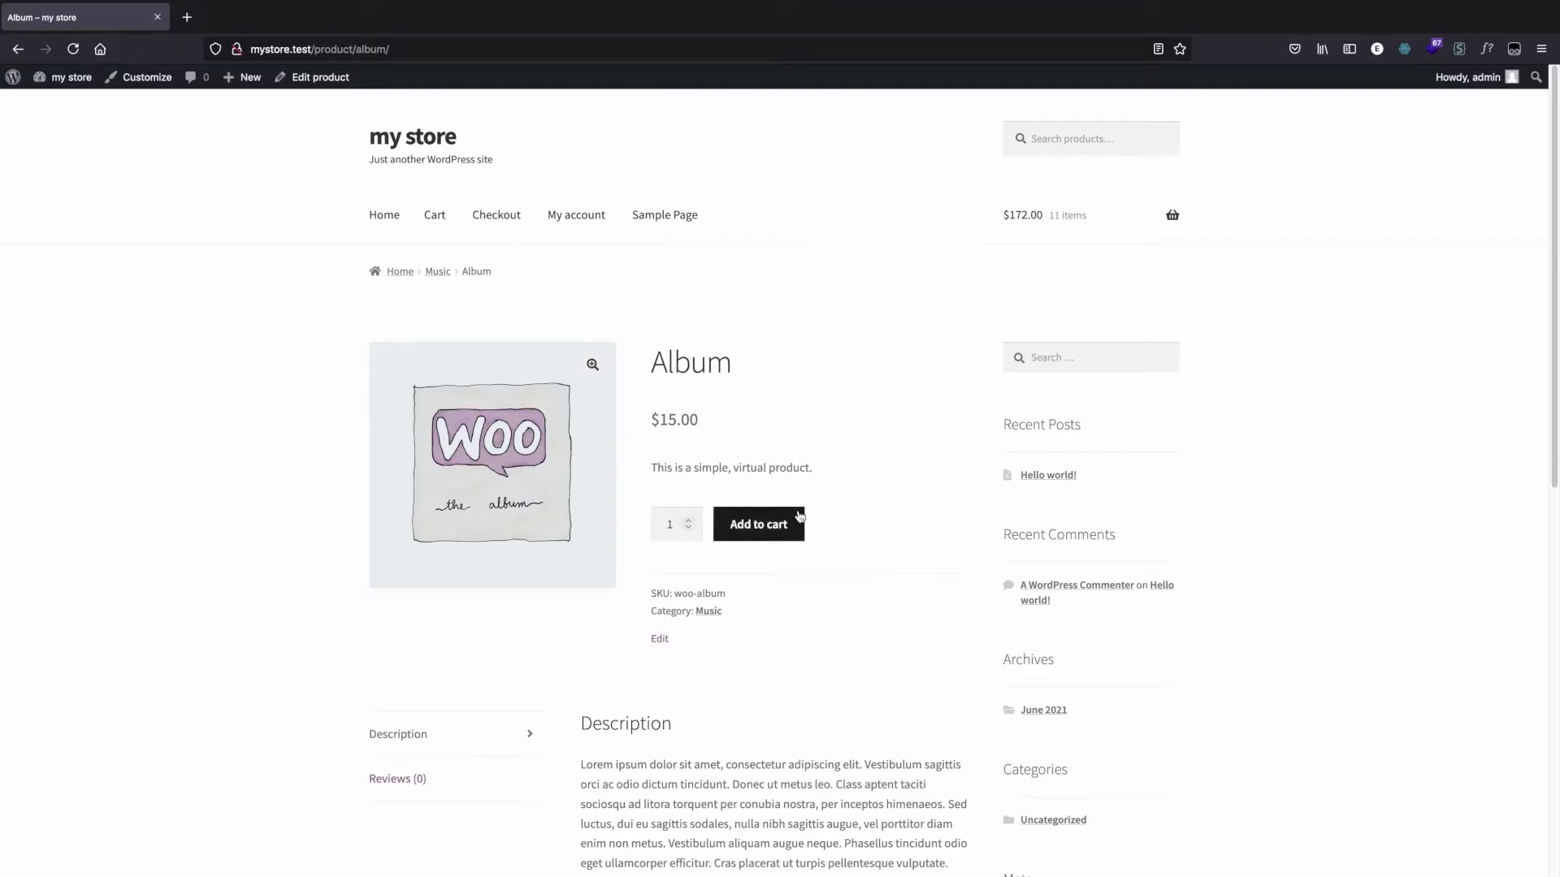
{"action": "scroll", "coordinate": [792, 577], "scroll_direction": "down", "scroll_amount": 3}
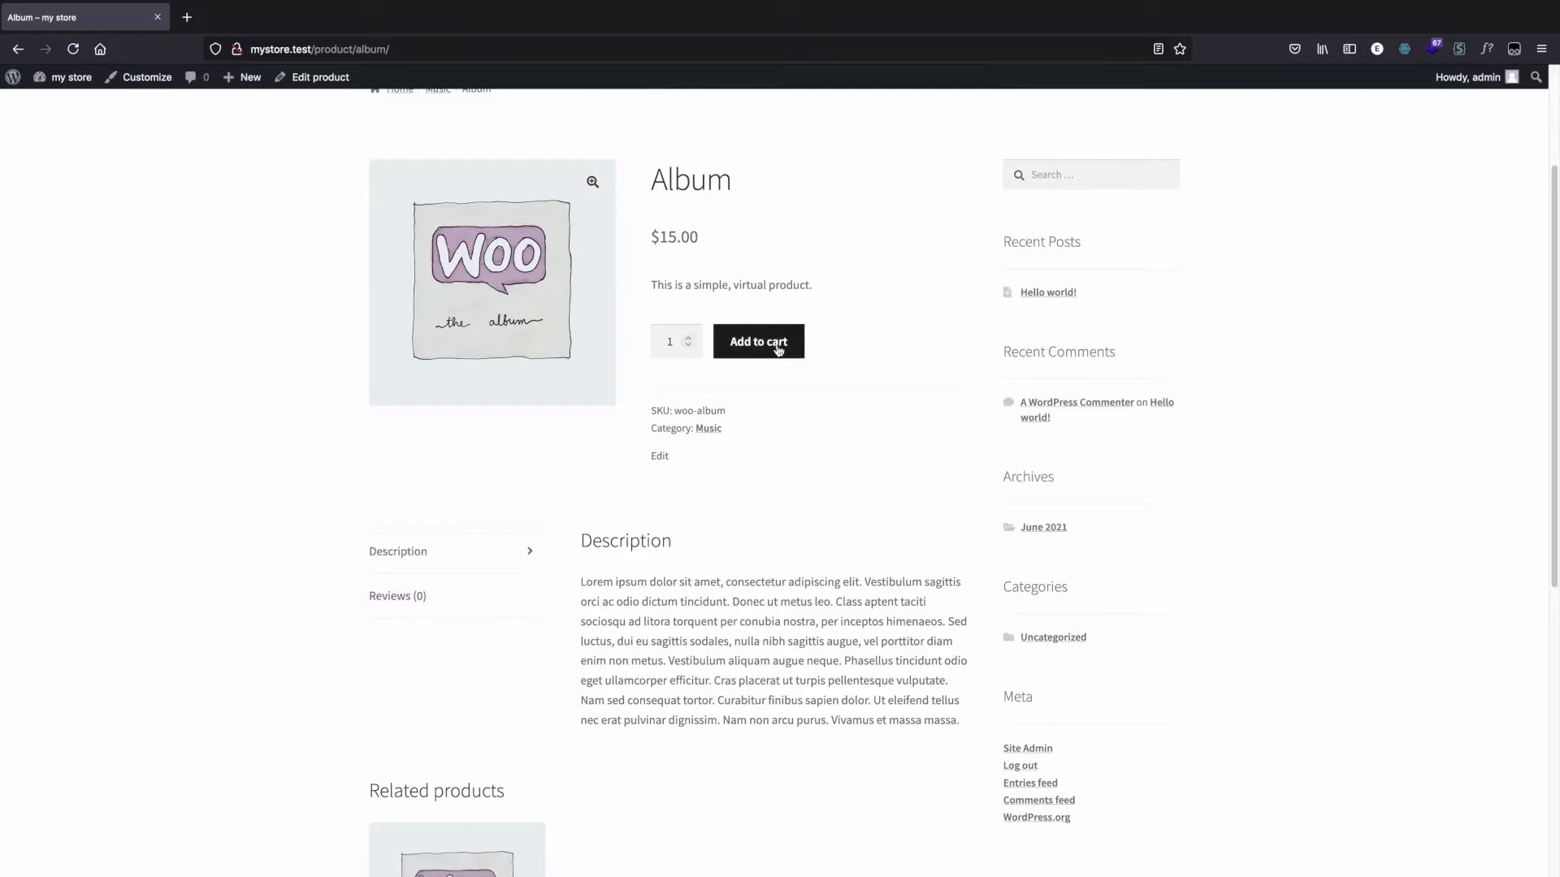
{"action": "scroll", "coordinate": [487, 325], "scroll_direction": "up", "scroll_amount": 3}
Step: Switch to the site's admin dashboard and open the WooCommerce home page
{"action": "left_click", "coordinate": [75, 81]}
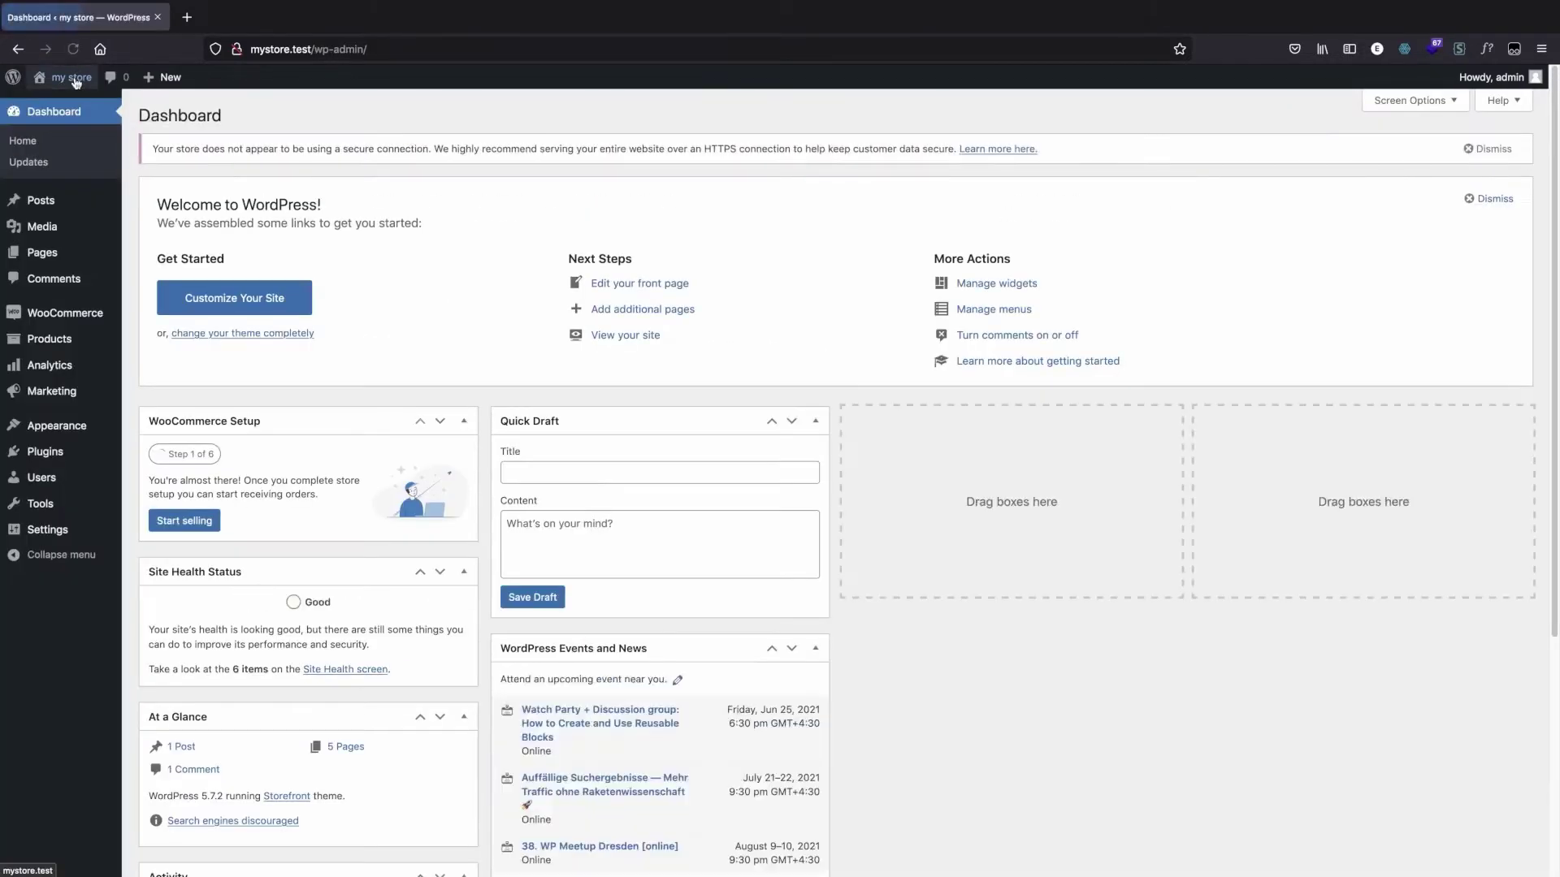
{"action": "mouse_move", "coordinate": [92, 319]}
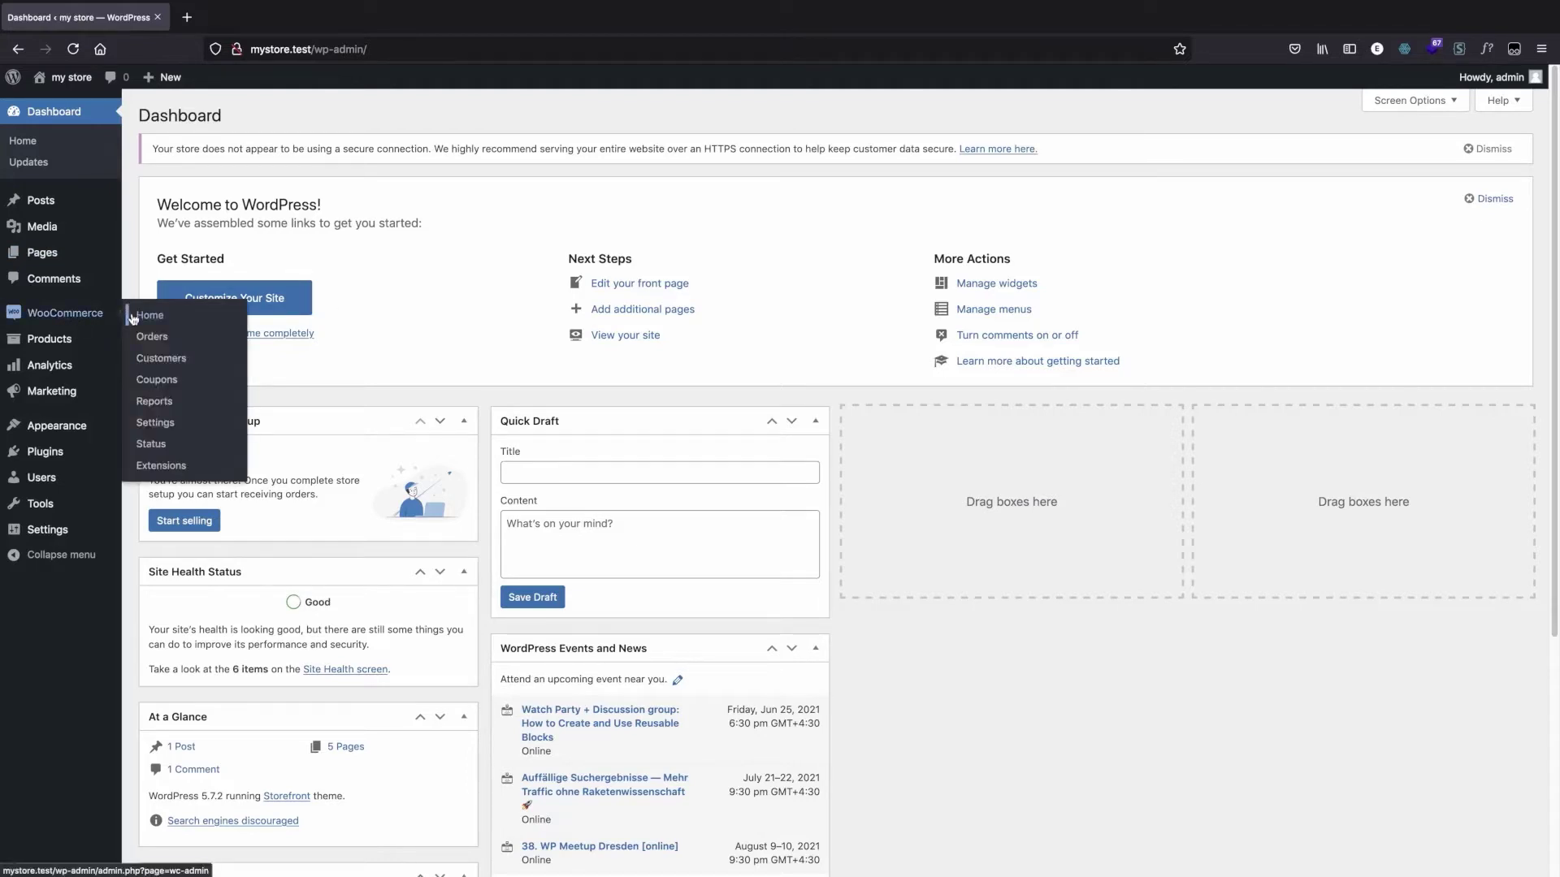
{"action": "left_click", "coordinate": [77, 315]}
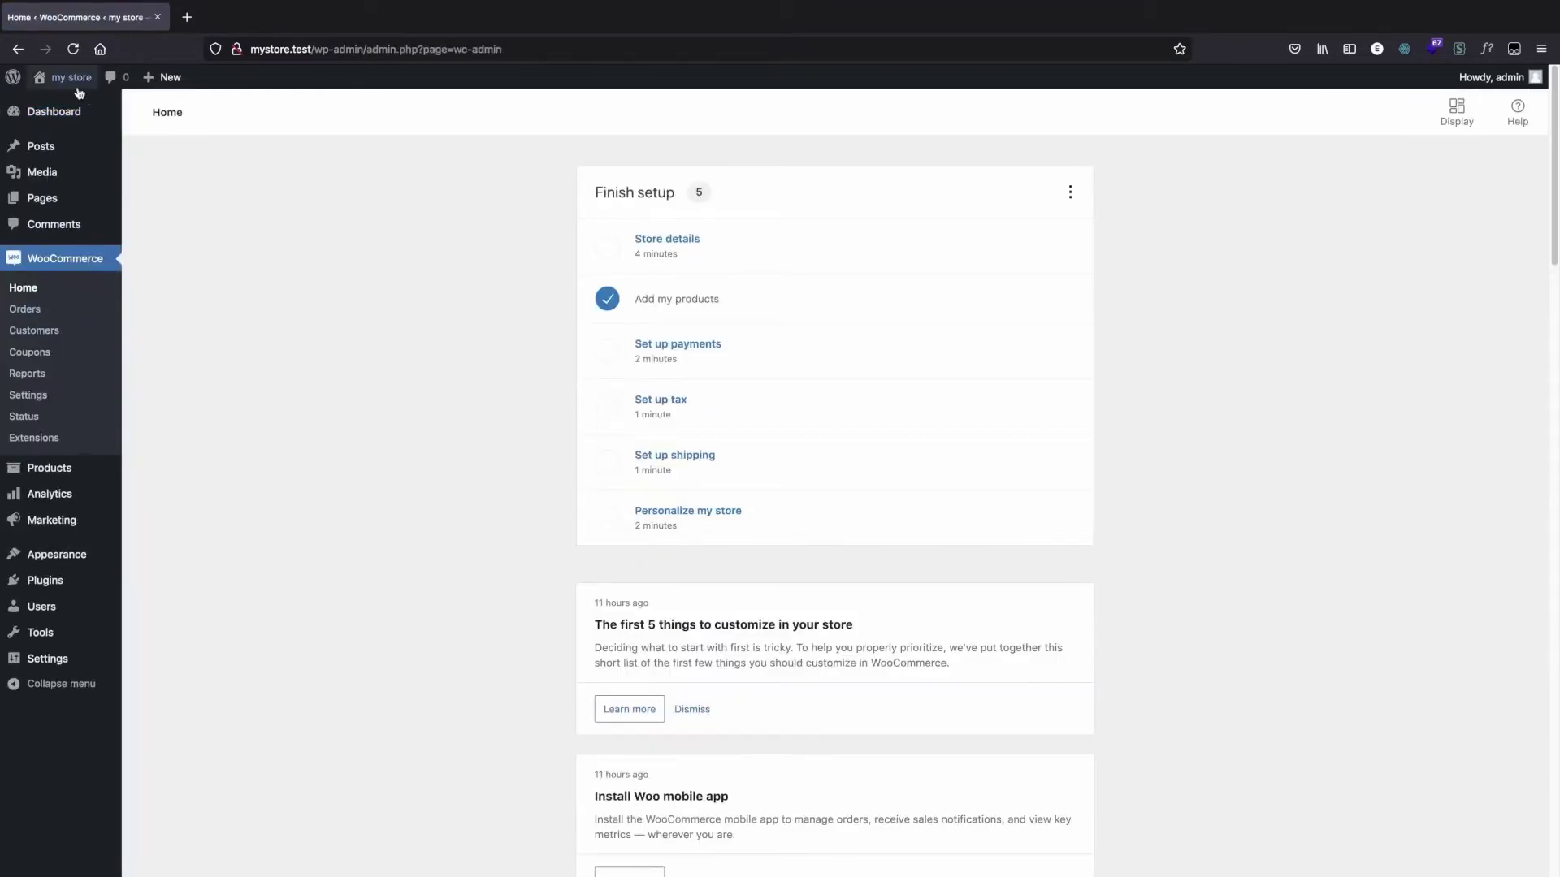
Step: Return to the storefront and view the product page of the Polo shirt
{"action": "left_click", "coordinate": [75, 84]}
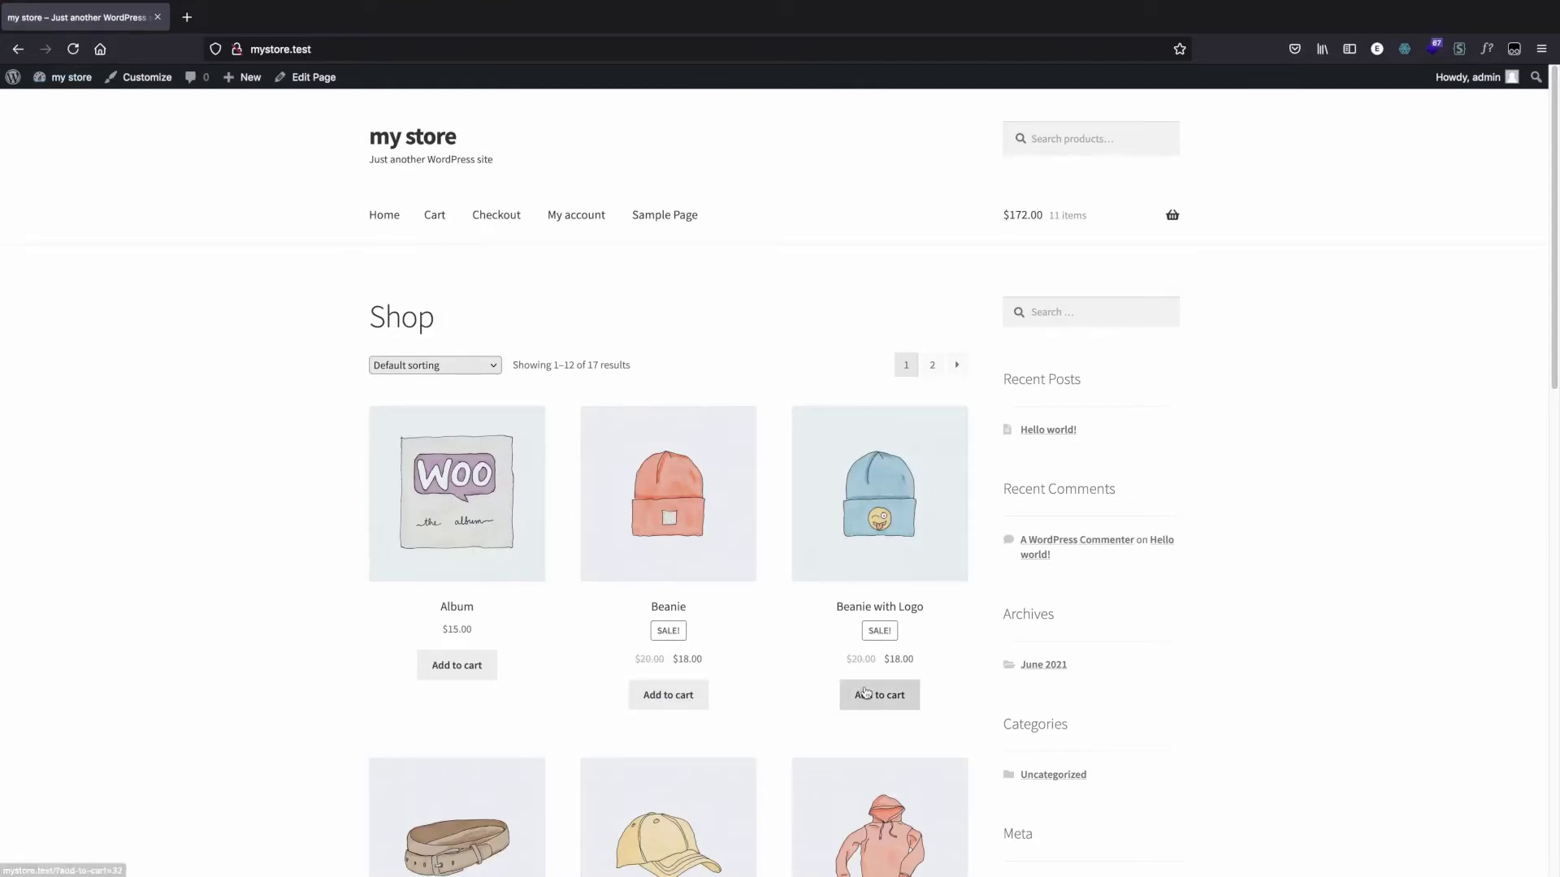
{"action": "scroll", "coordinate": [849, 684], "scroll_direction": "down", "scroll_amount": 1}
{"action": "scroll", "coordinate": [850, 685], "scroll_direction": "down", "scroll_amount": 10}
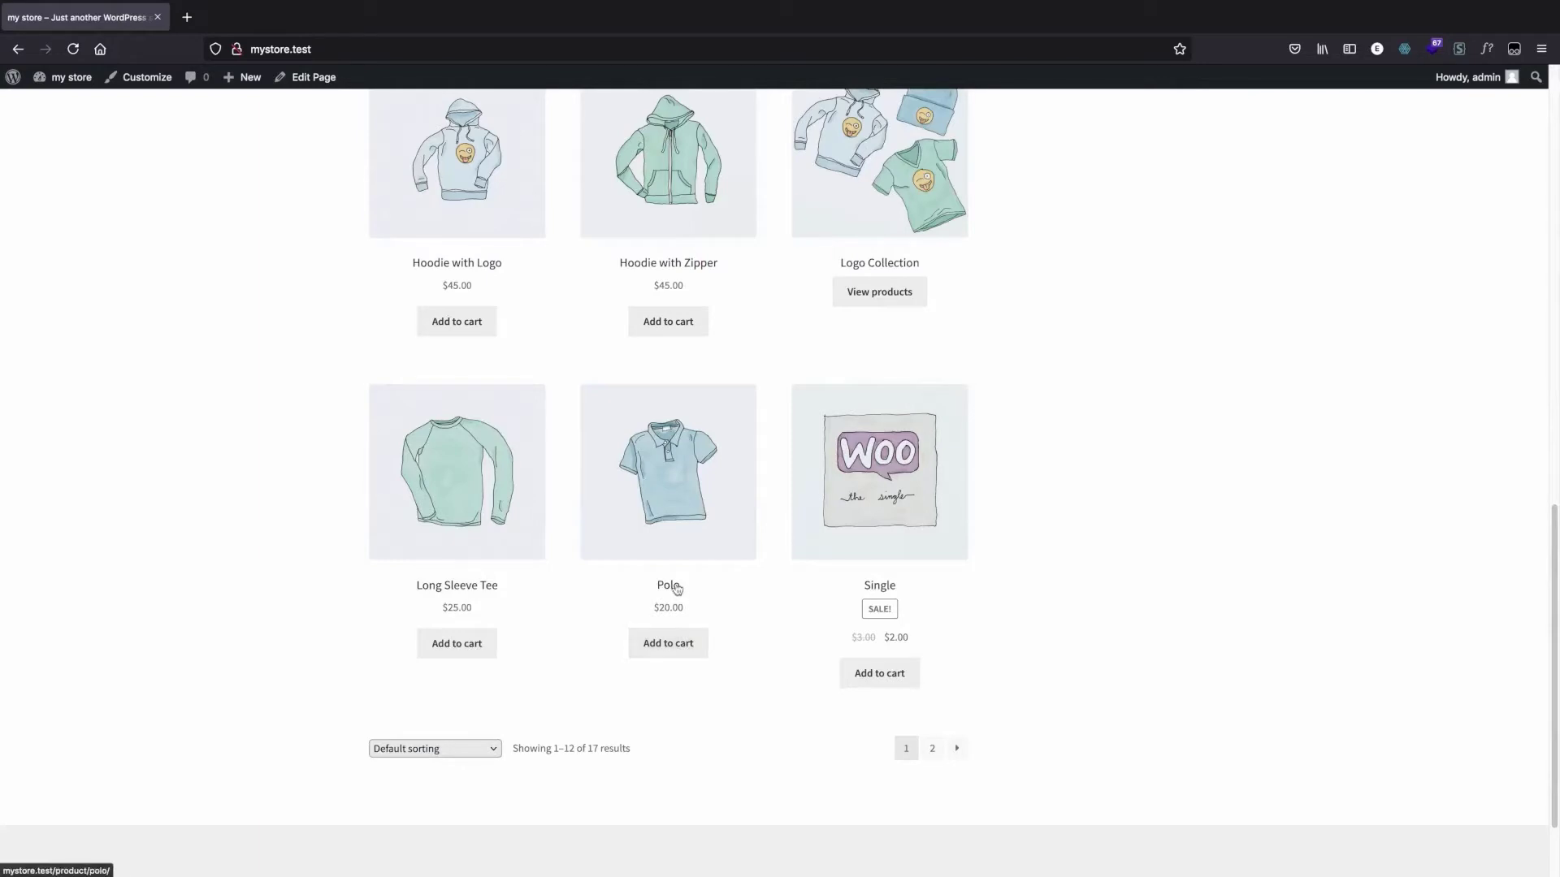
{"action": "left_click", "coordinate": [673, 547]}
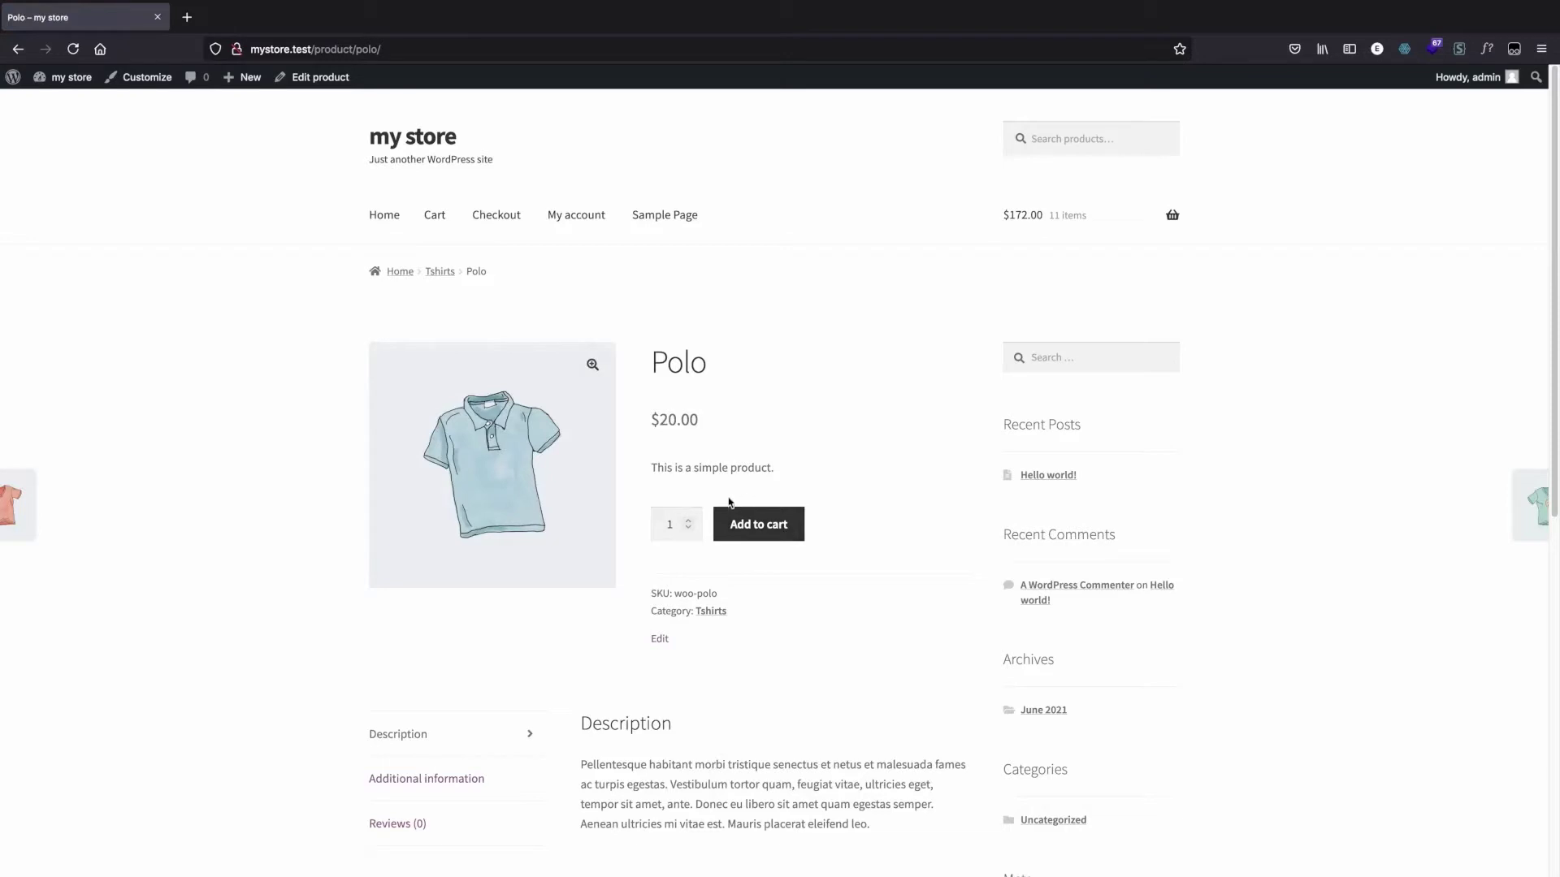
Step: Go back to the admin dashboard and open the page for adding new plugins
{"action": "left_click", "coordinate": [65, 81]}
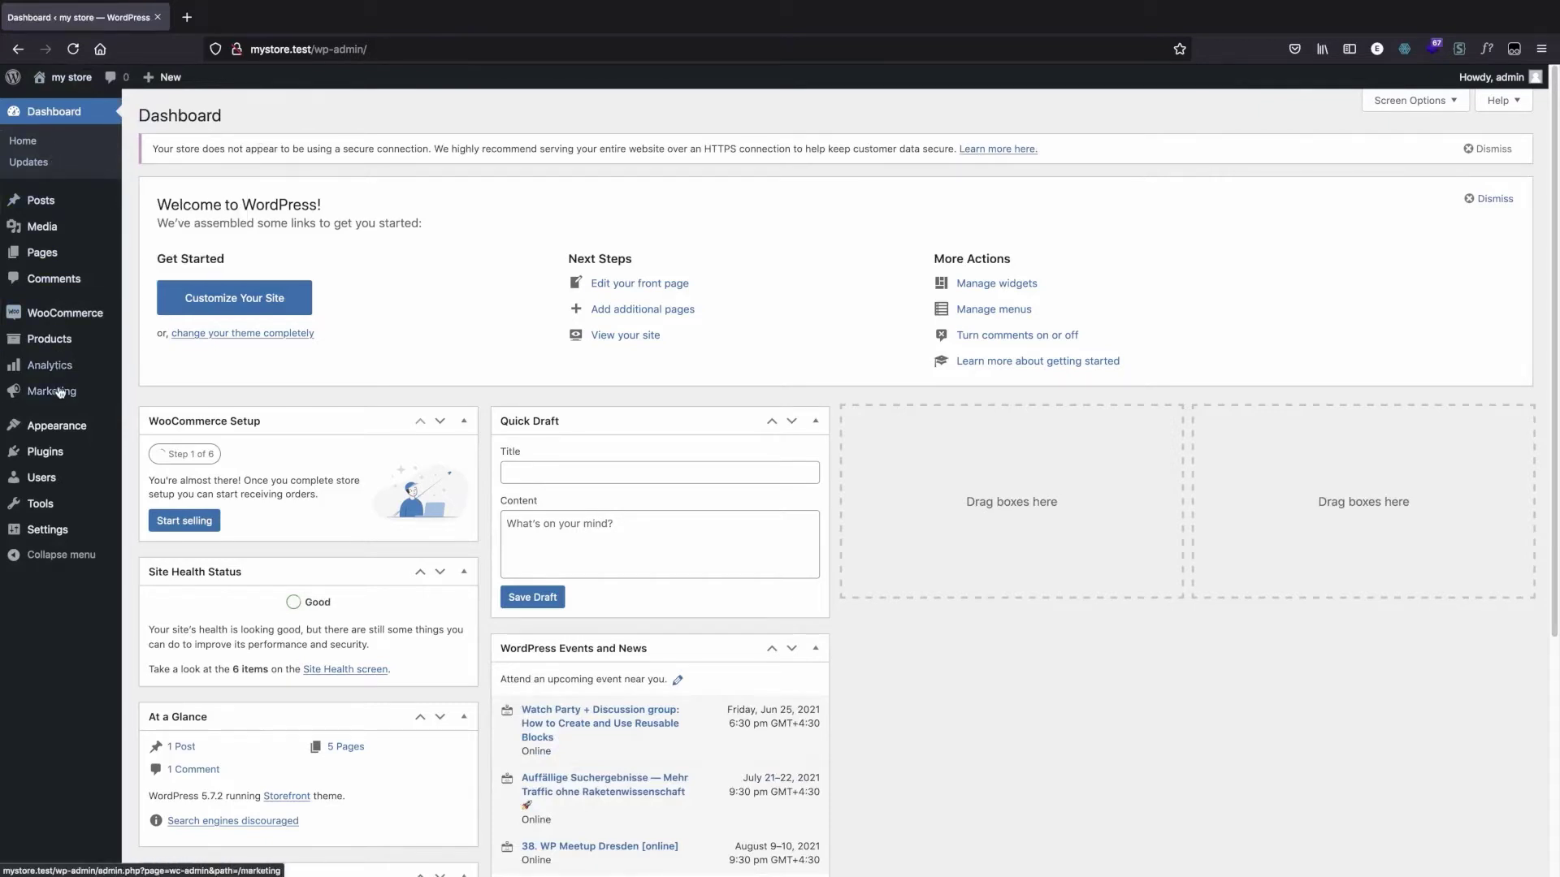
{"action": "mouse_move", "coordinate": [63, 401]}
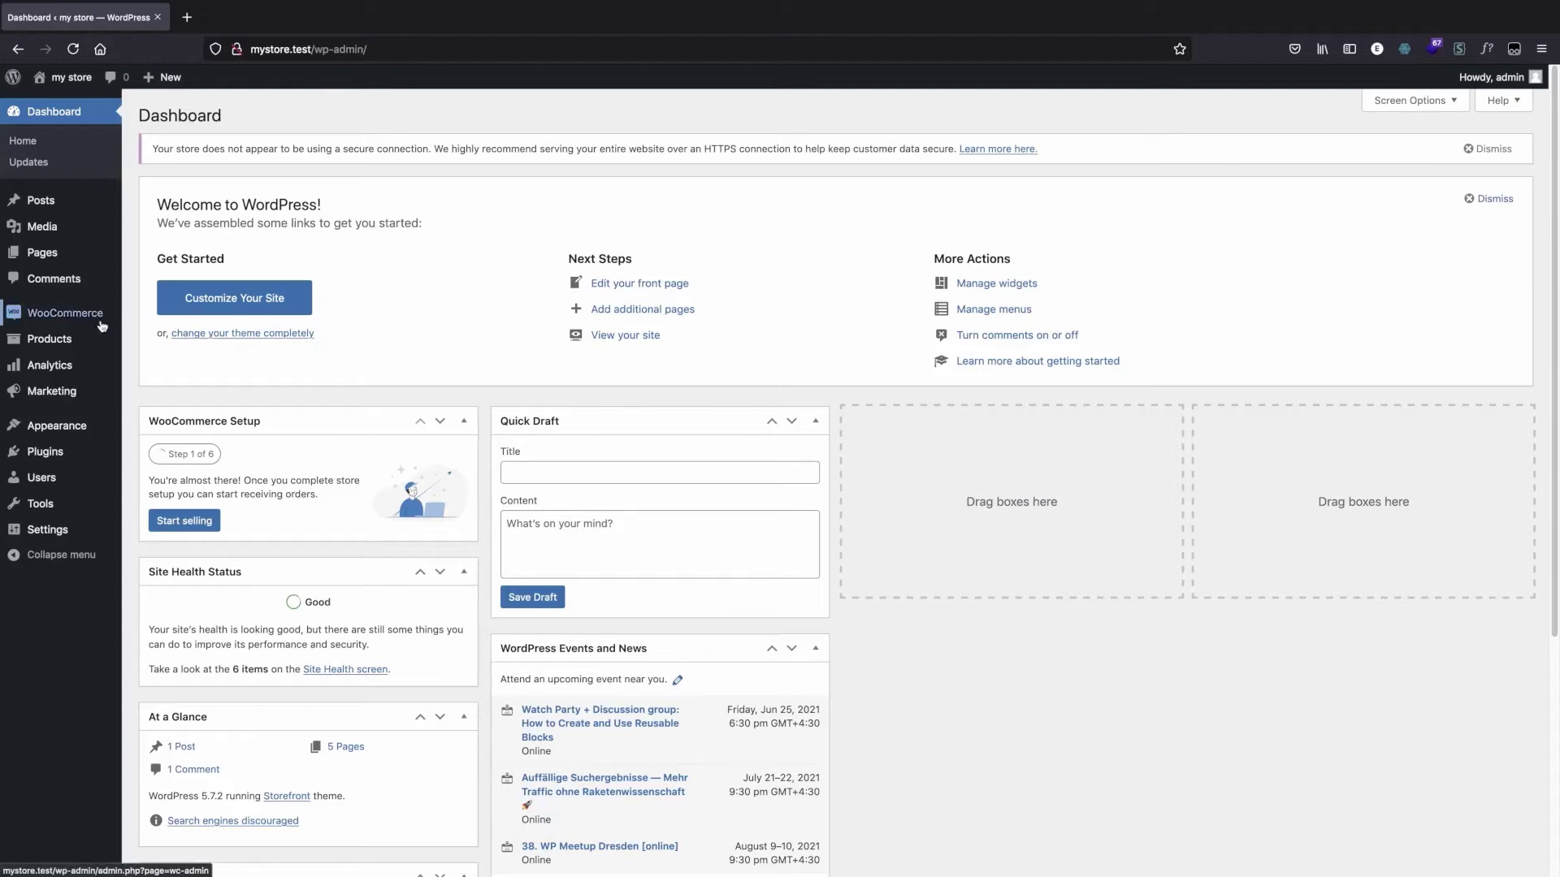
{"action": "mouse_move", "coordinate": [99, 322]}
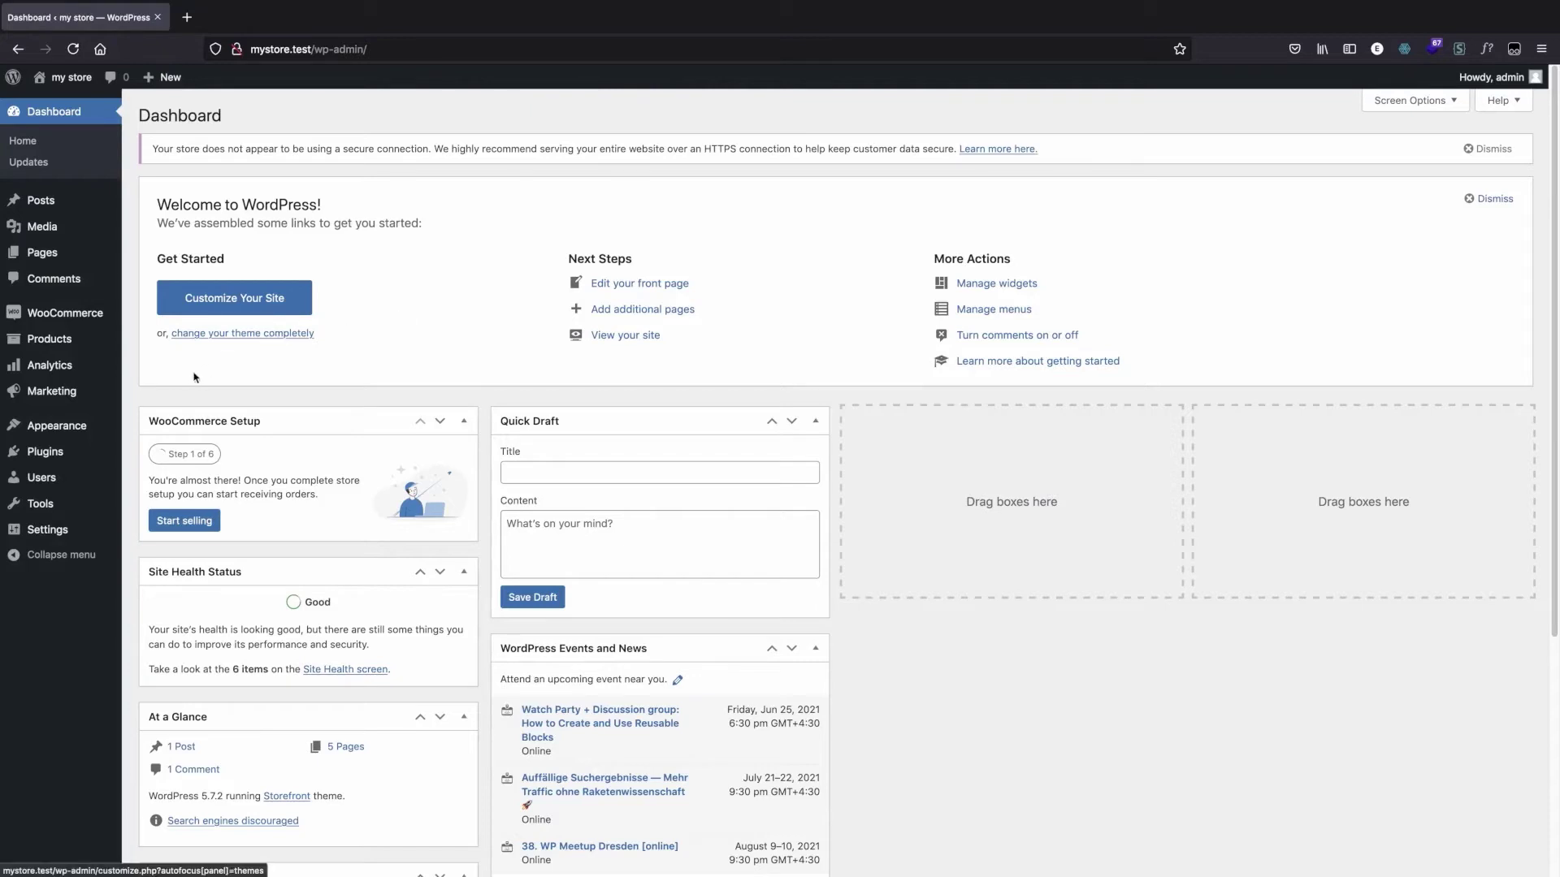
{"action": "mouse_move", "coordinate": [87, 460]}
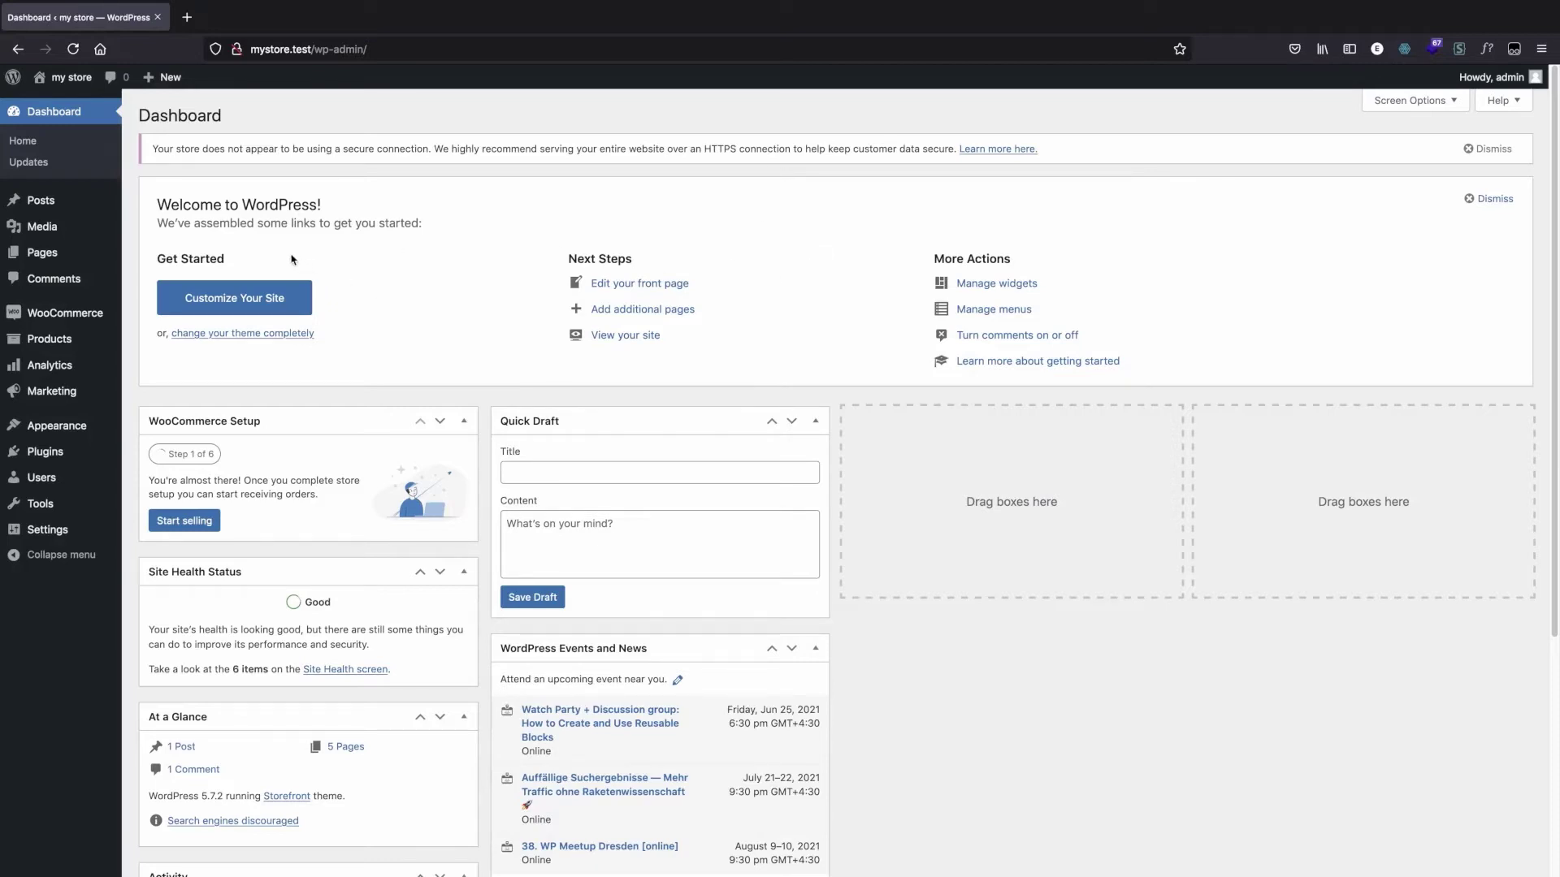
{"action": "mouse_move", "coordinate": [101, 424]}
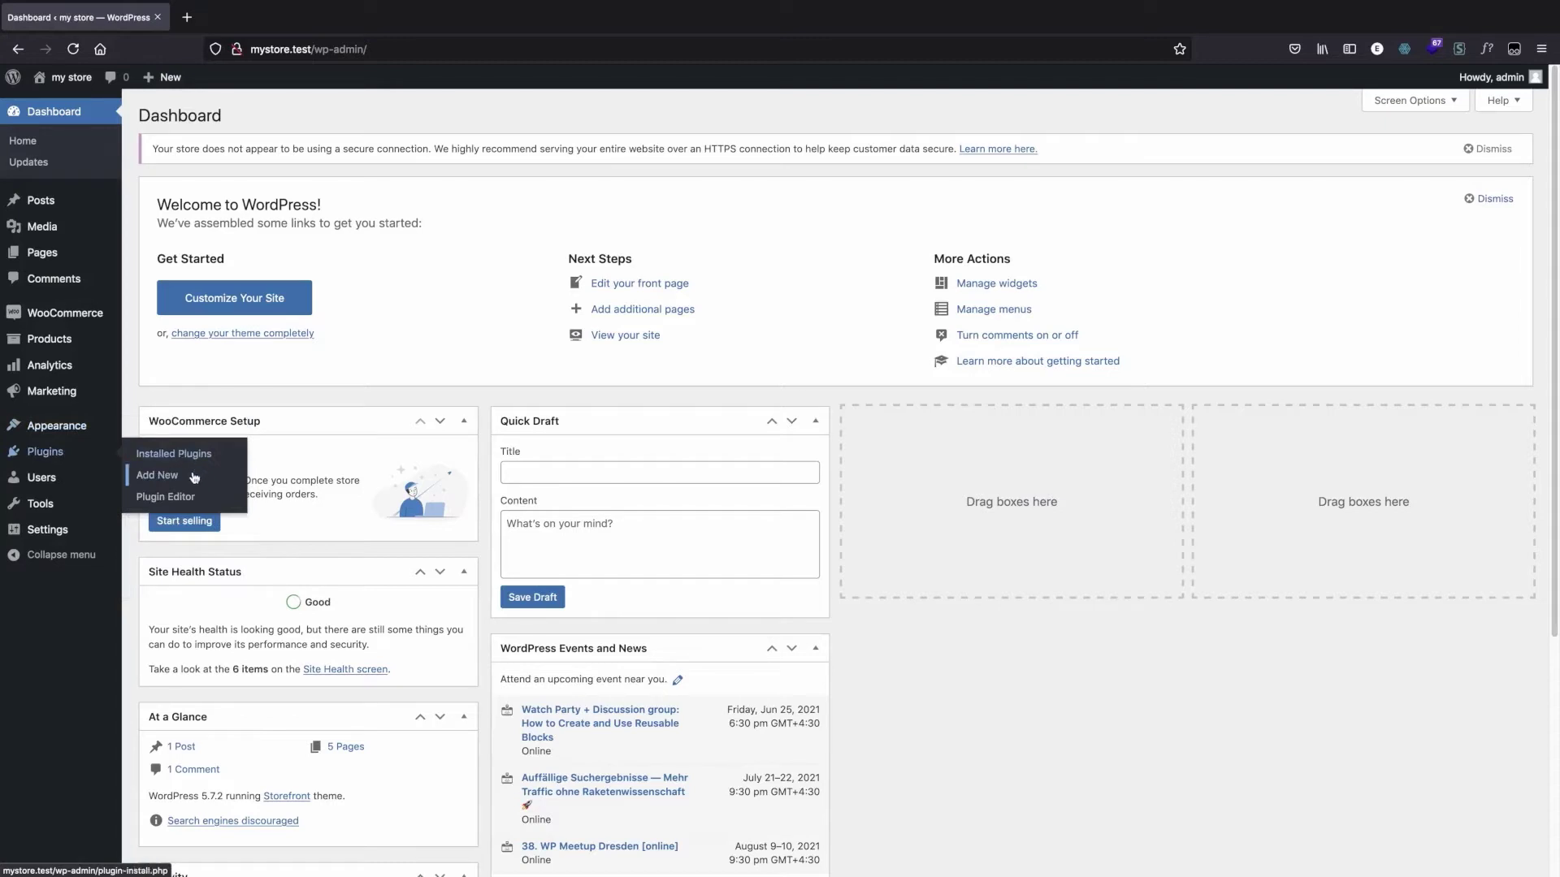
{"action": "left_click", "coordinate": [194, 476]}
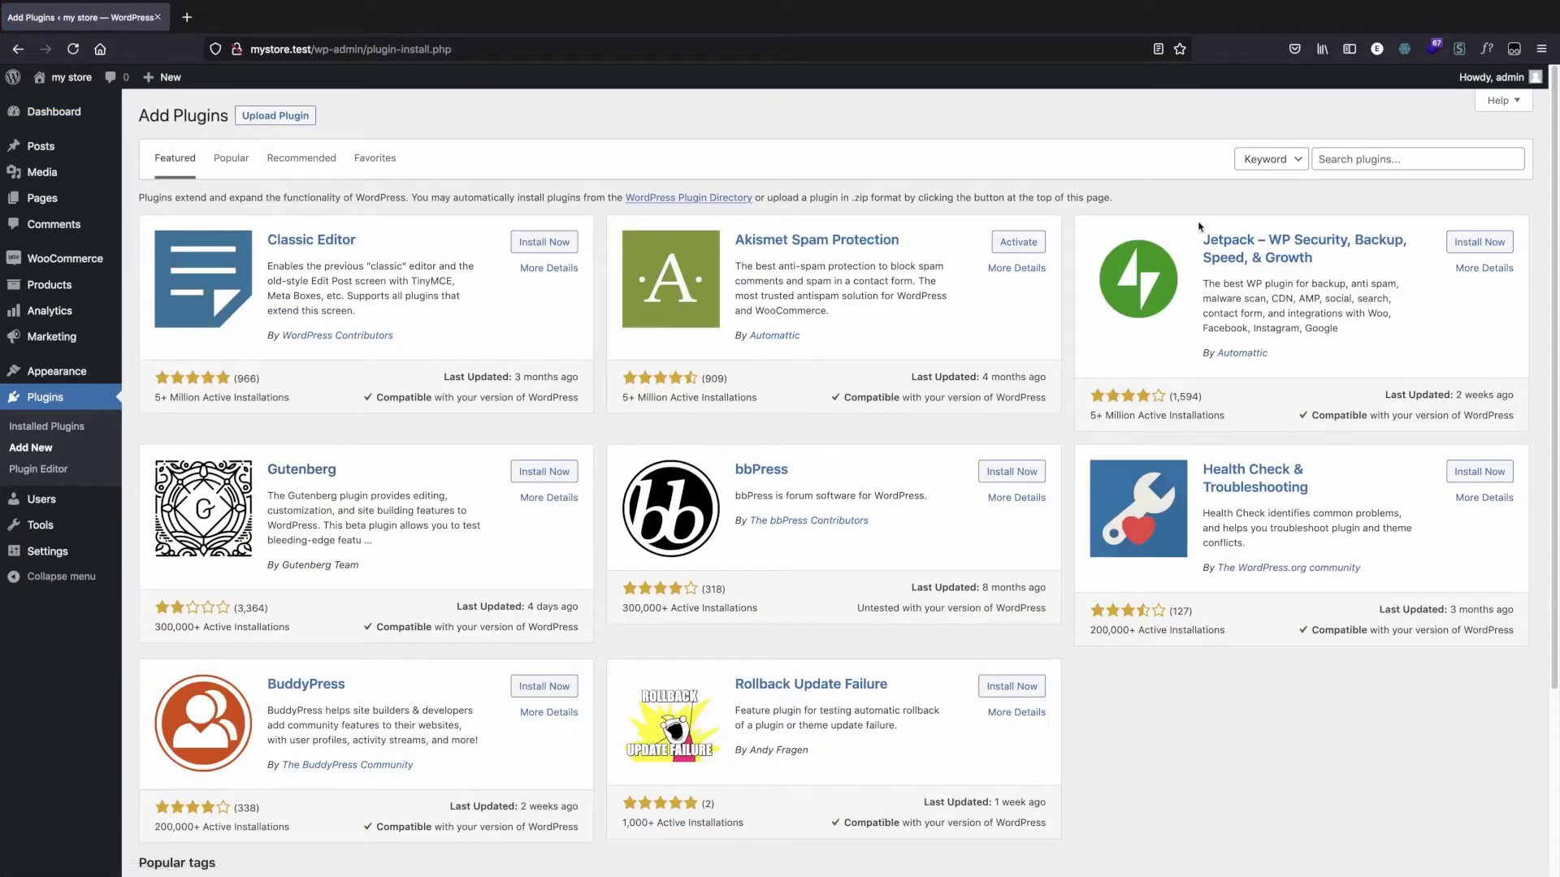
Step: Search the plugin directory for "loco translate", then install and activate the Loco Translate plugin
{"action": "left_click", "coordinate": [1355, 158]}
{"action": "type", "text": "loco translate"}
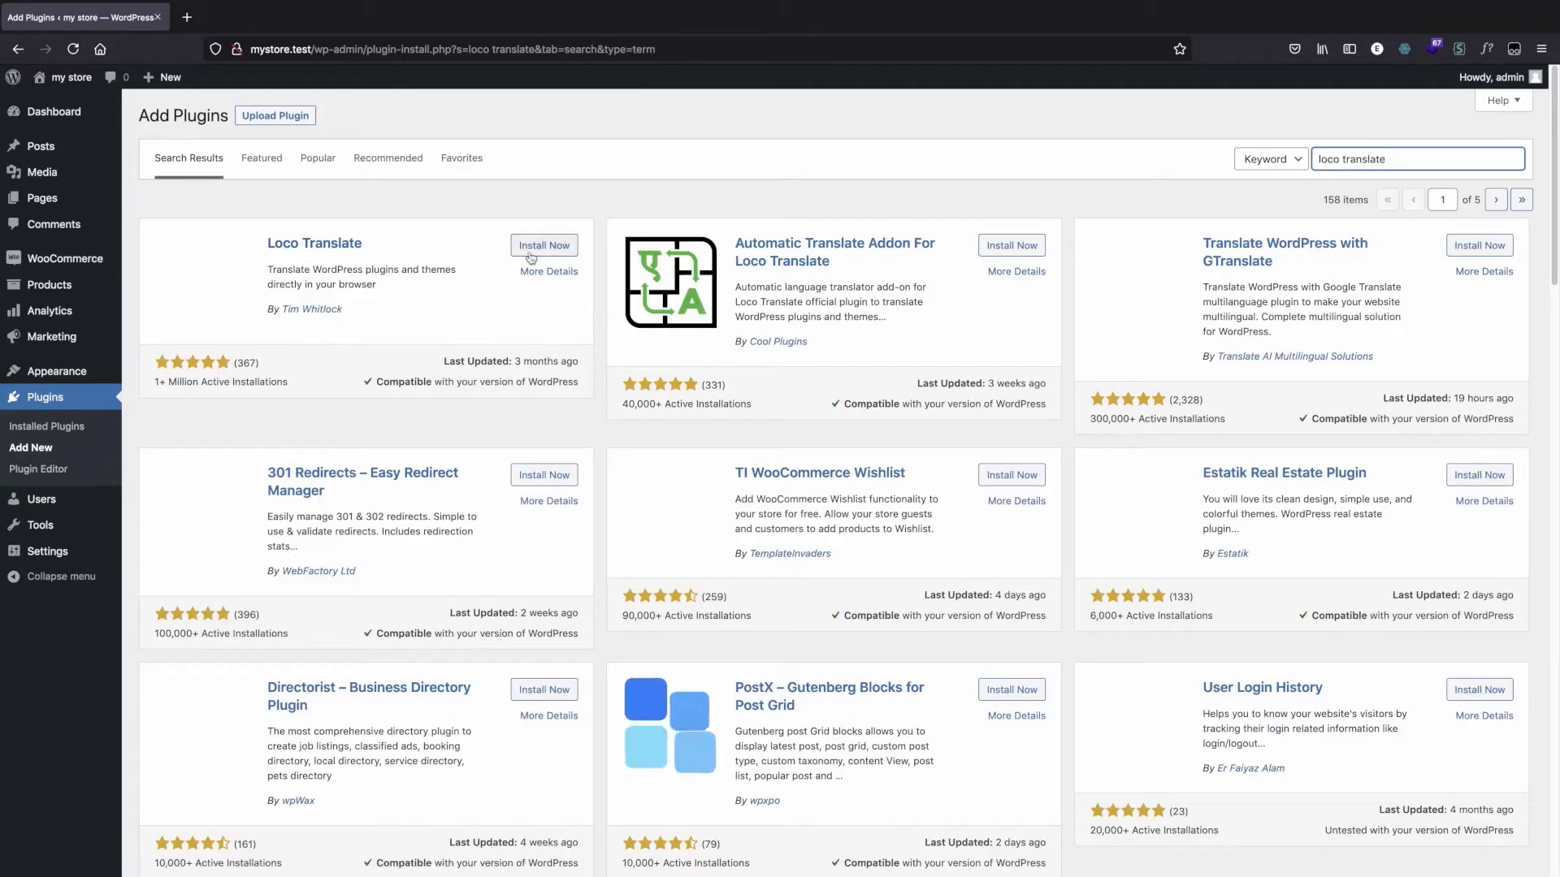
{"action": "left_click", "coordinate": [536, 246]}
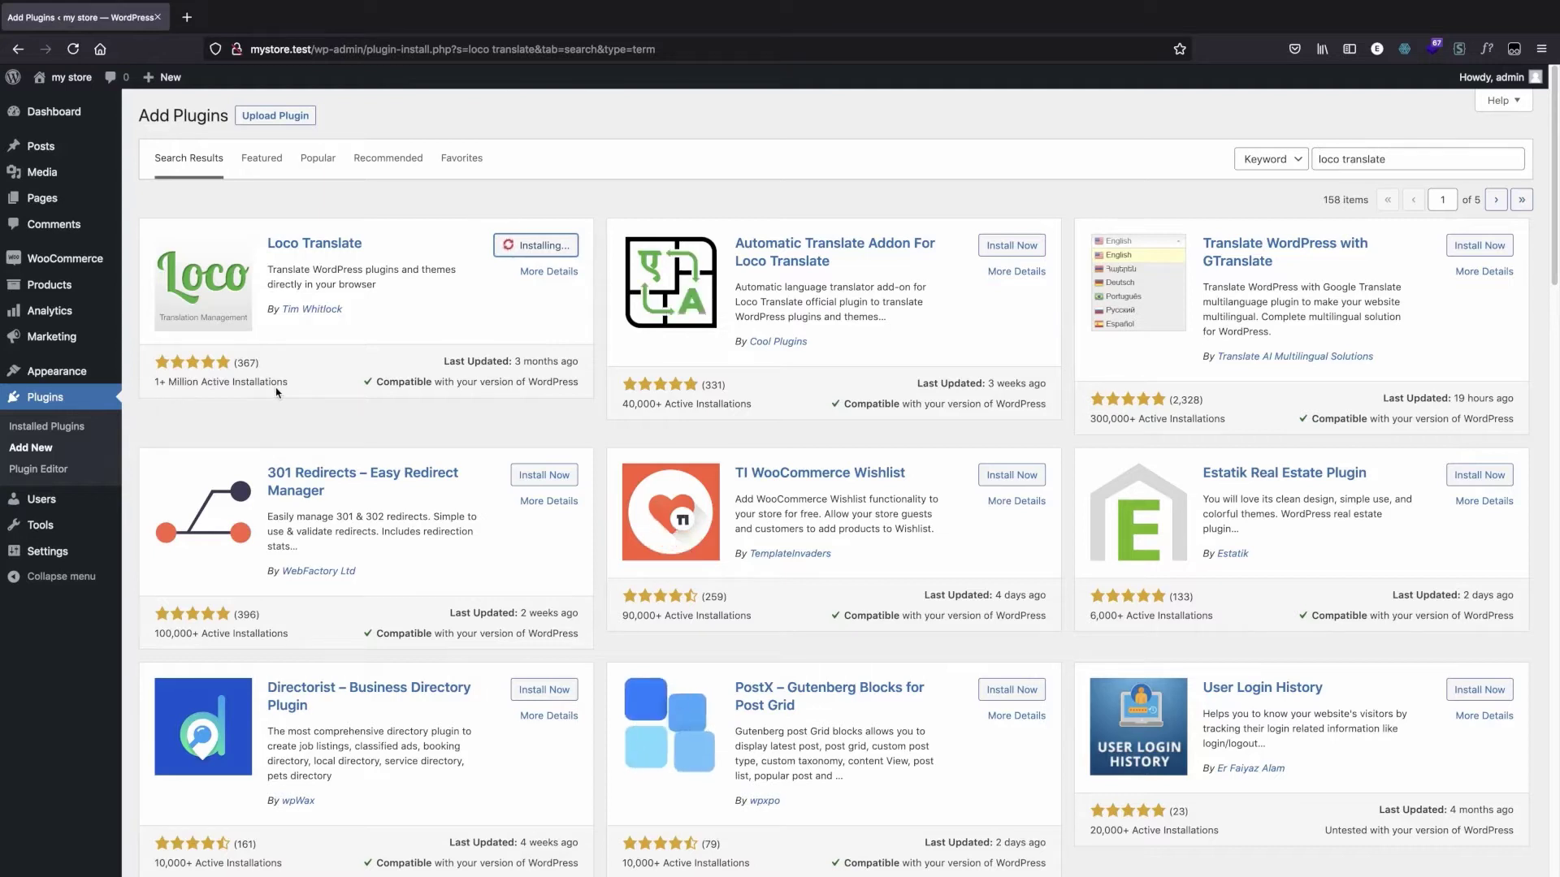
{"action": "left_click", "coordinate": [536, 247]}
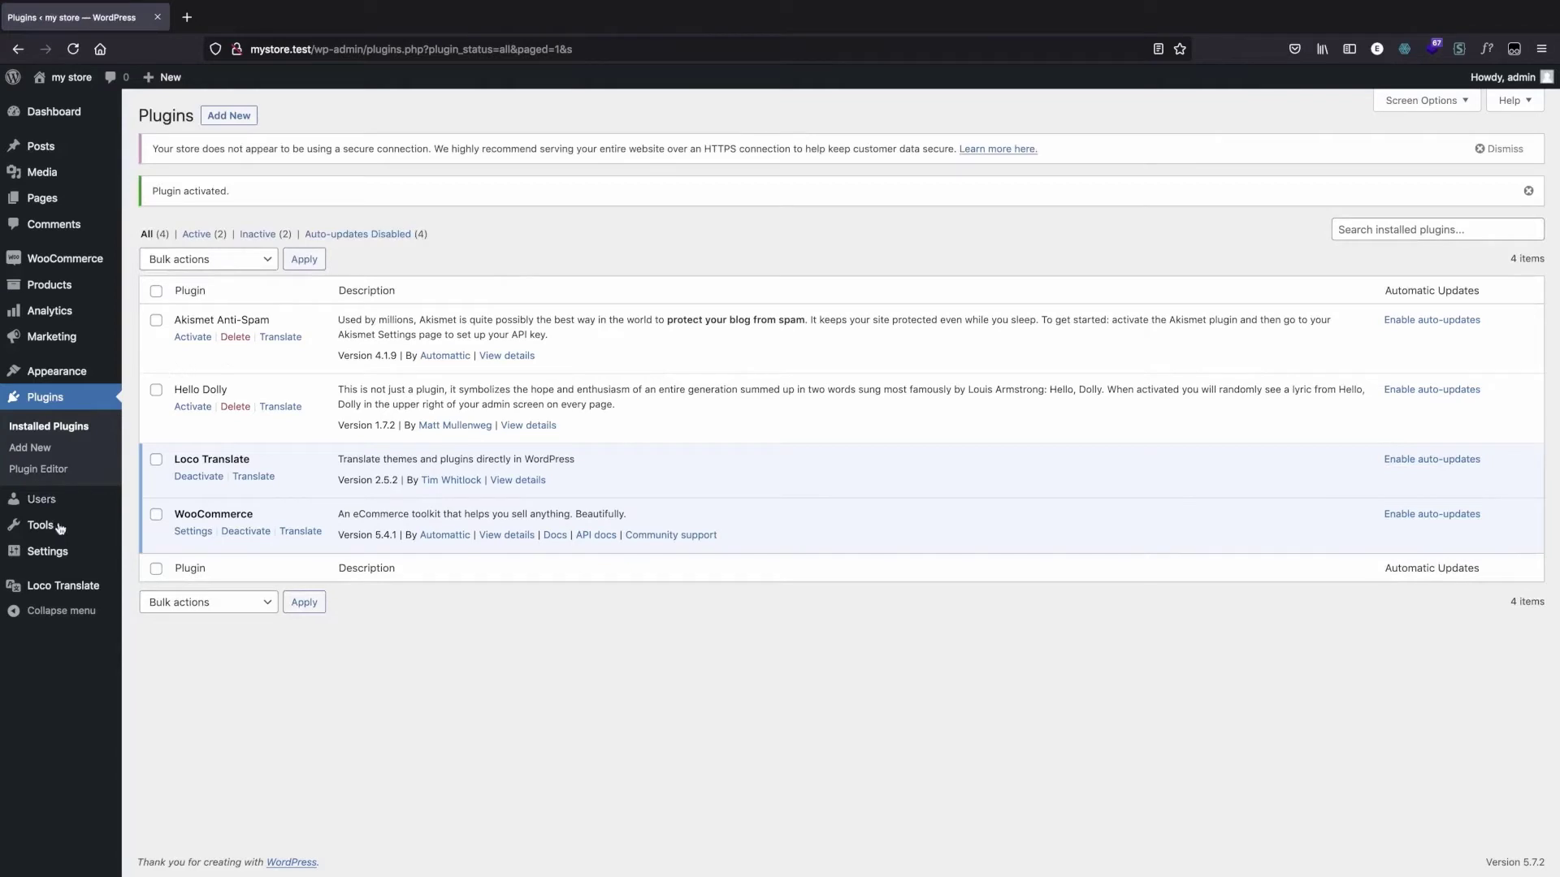
Step: Open Loco Translate and go to the translation overview of the WooCommerce plugin
{"action": "left_click", "coordinate": [61, 592]}
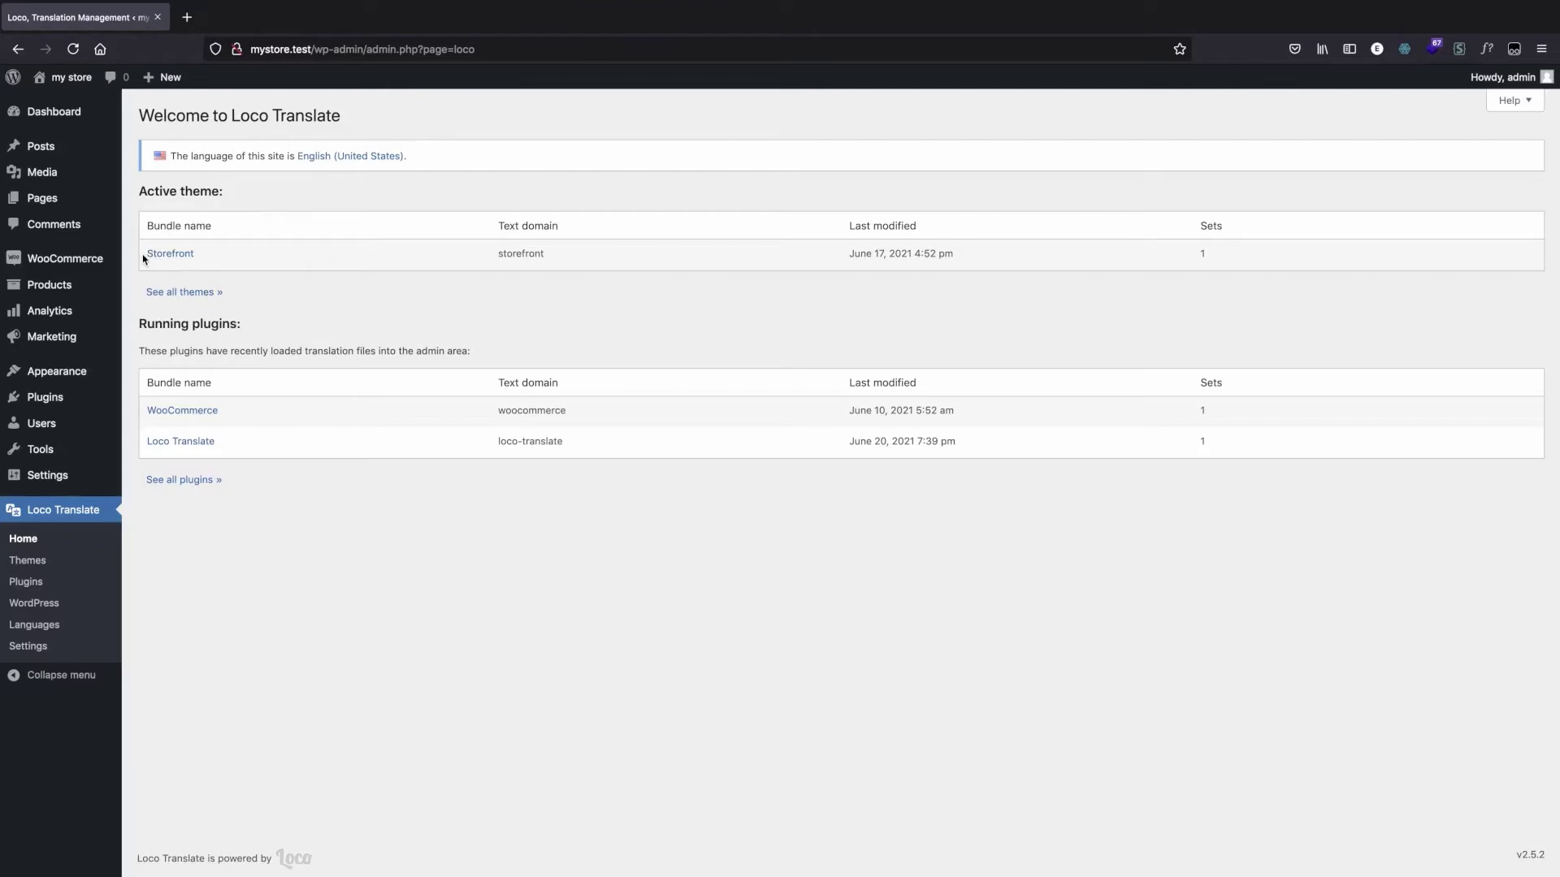
{"action": "left_click_drag", "start_coordinate": [144, 258], "coordinate": [208, 260]}
{"action": "left_click", "coordinate": [251, 490]}
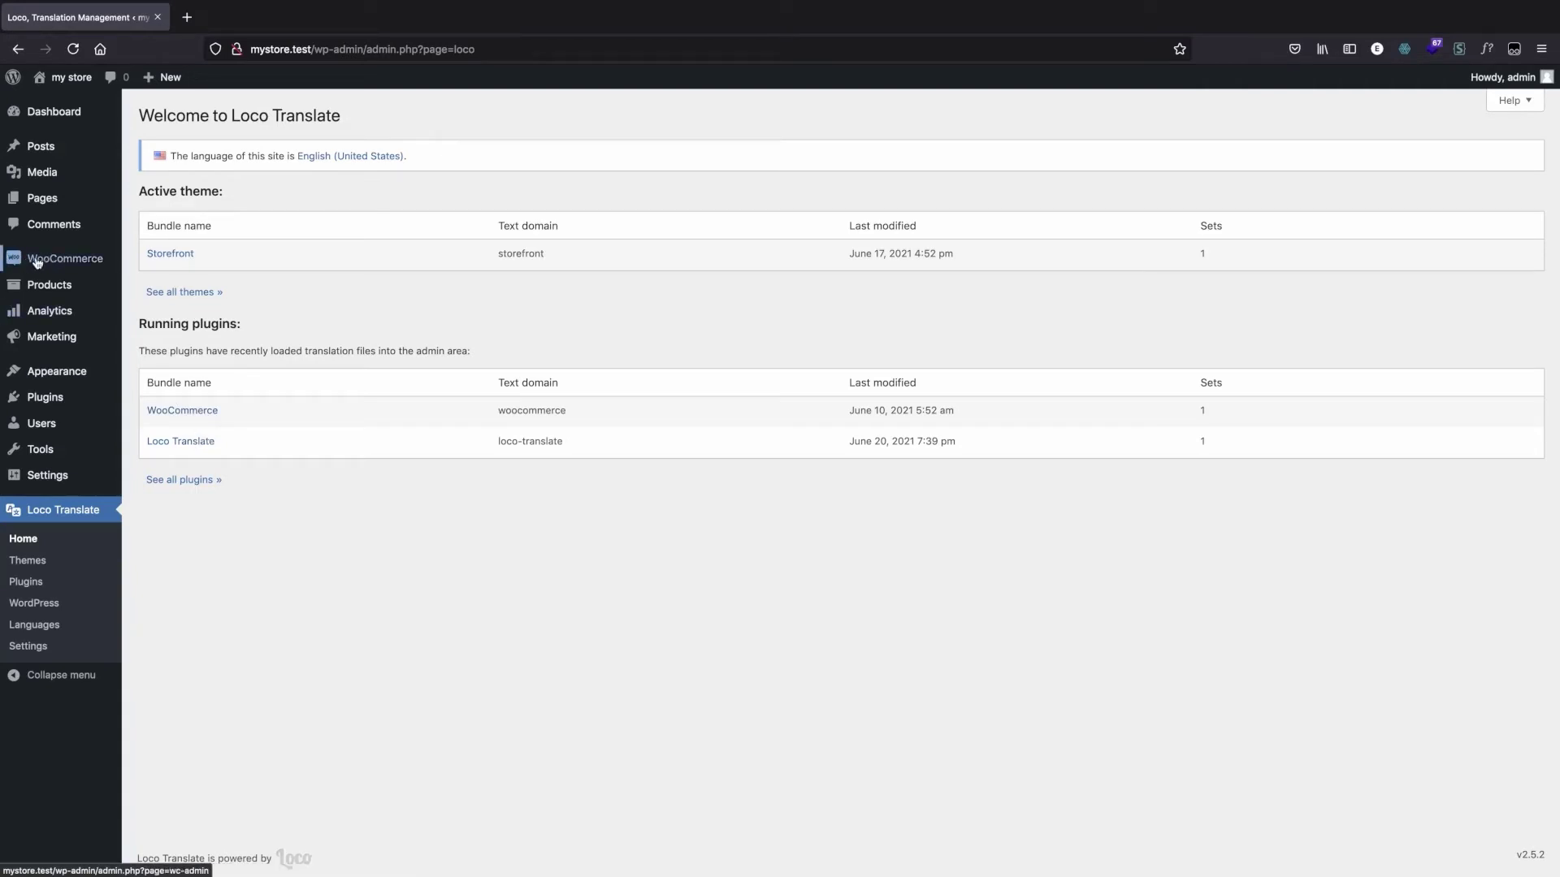
{"action": "mouse_move", "coordinate": [40, 262]}
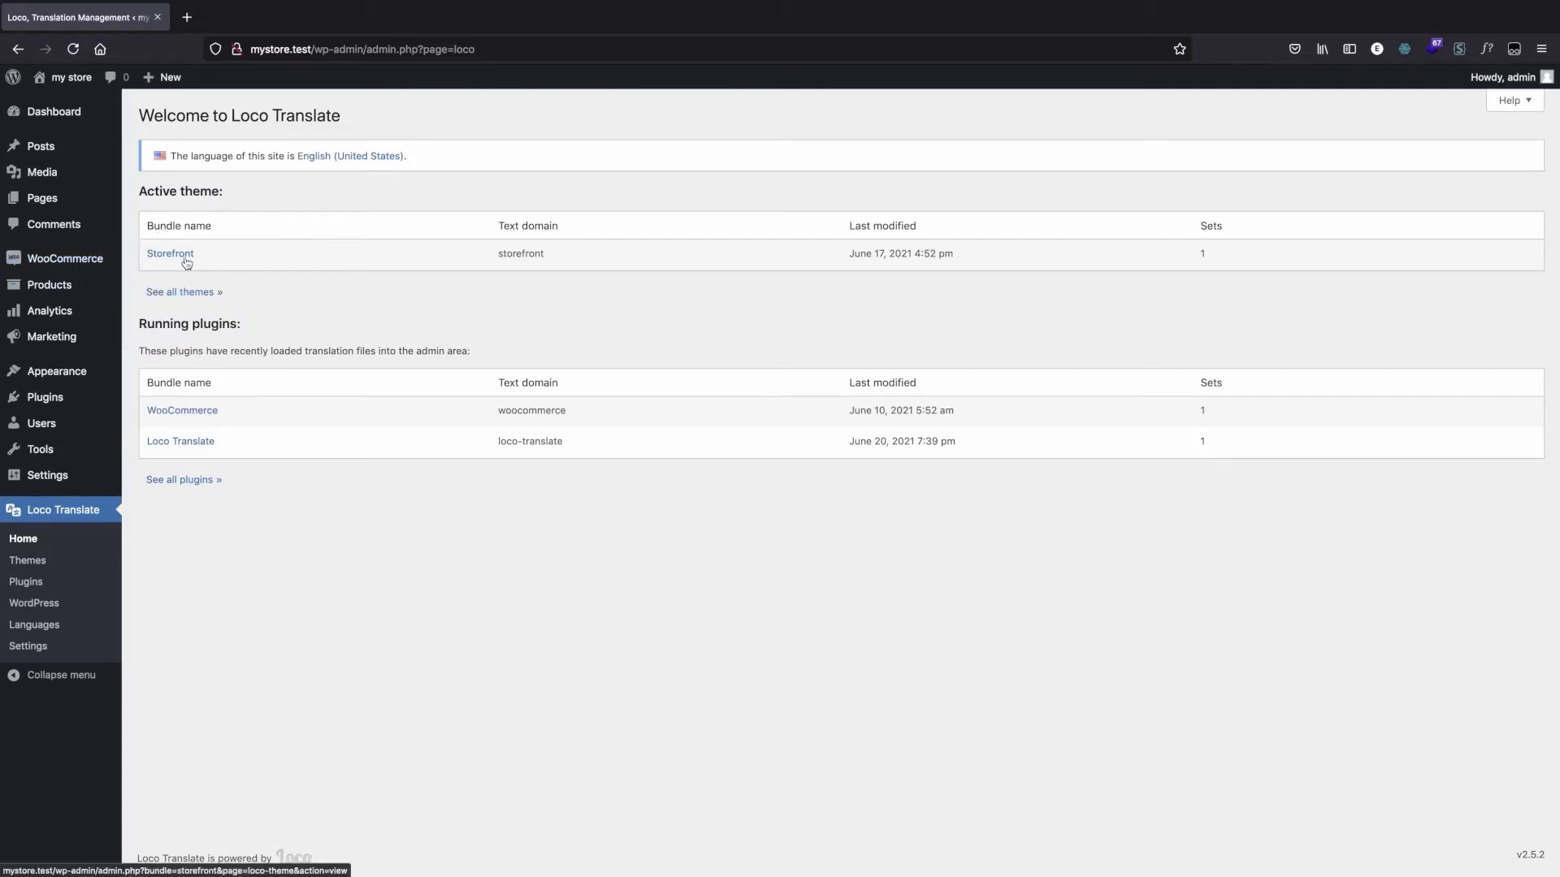
{"action": "left_click", "coordinate": [186, 412]}
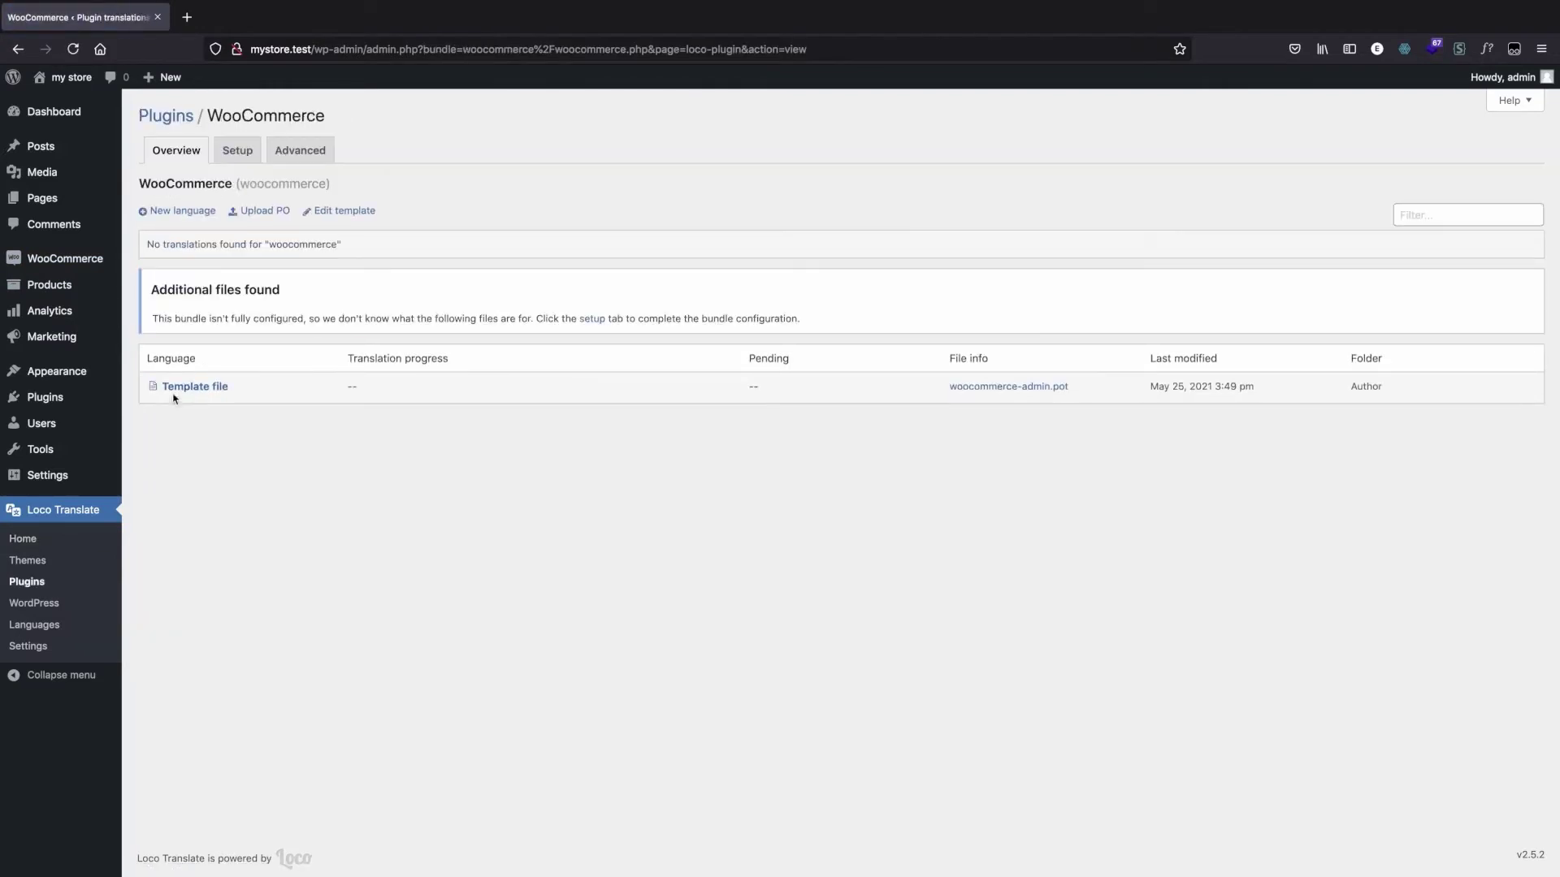
Step: Start a new language for the WooCommerce translations and choose English (United States) as the WordPress language
{"action": "left_click", "coordinate": [187, 212]}
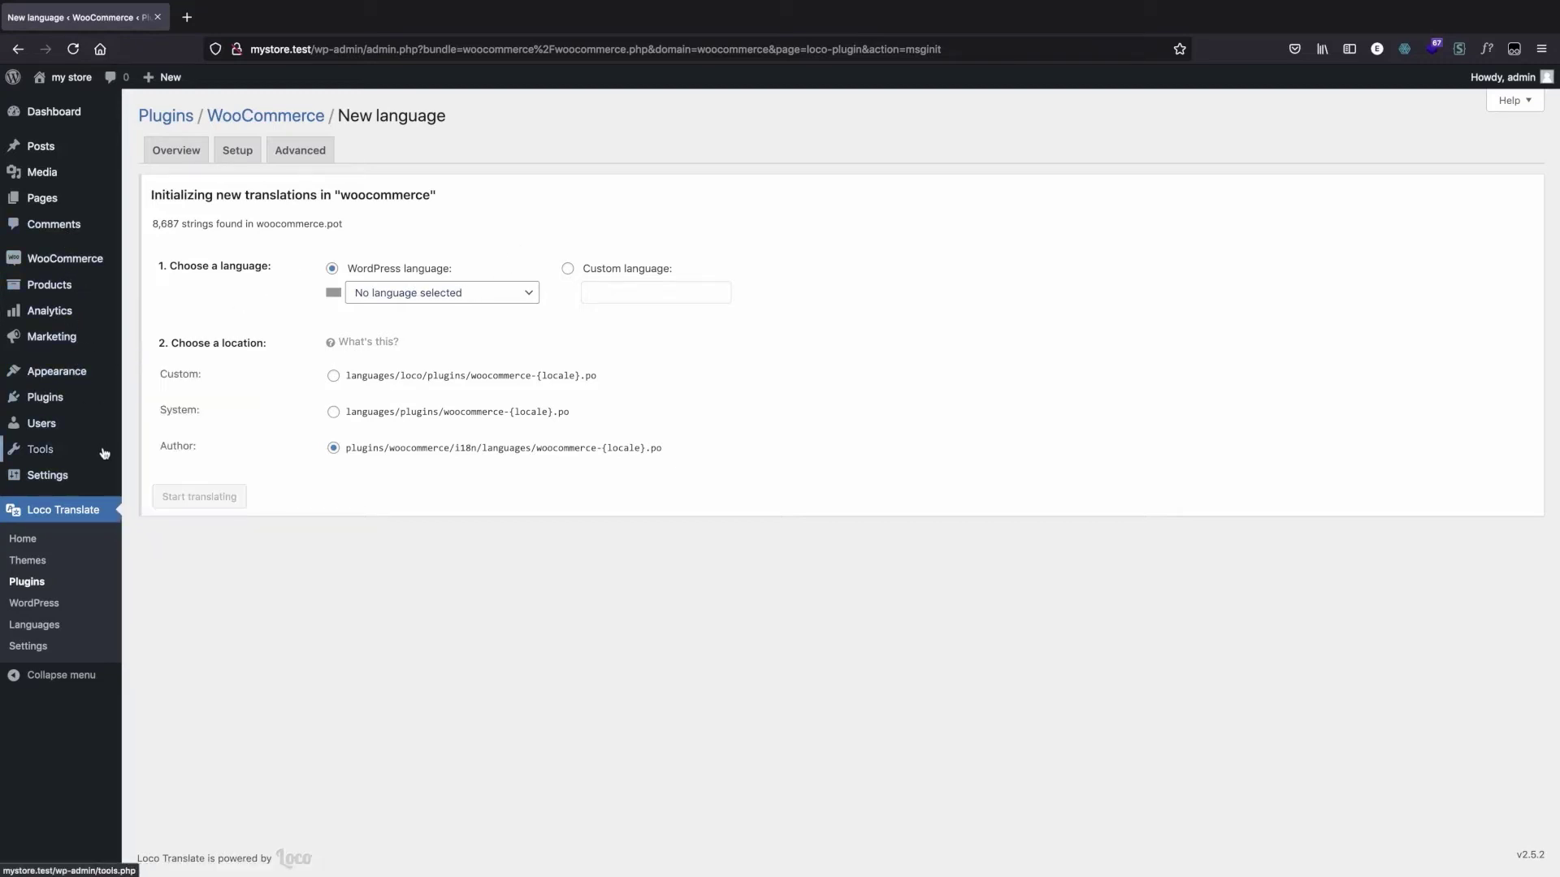
{"action": "mouse_move", "coordinate": [103, 453]}
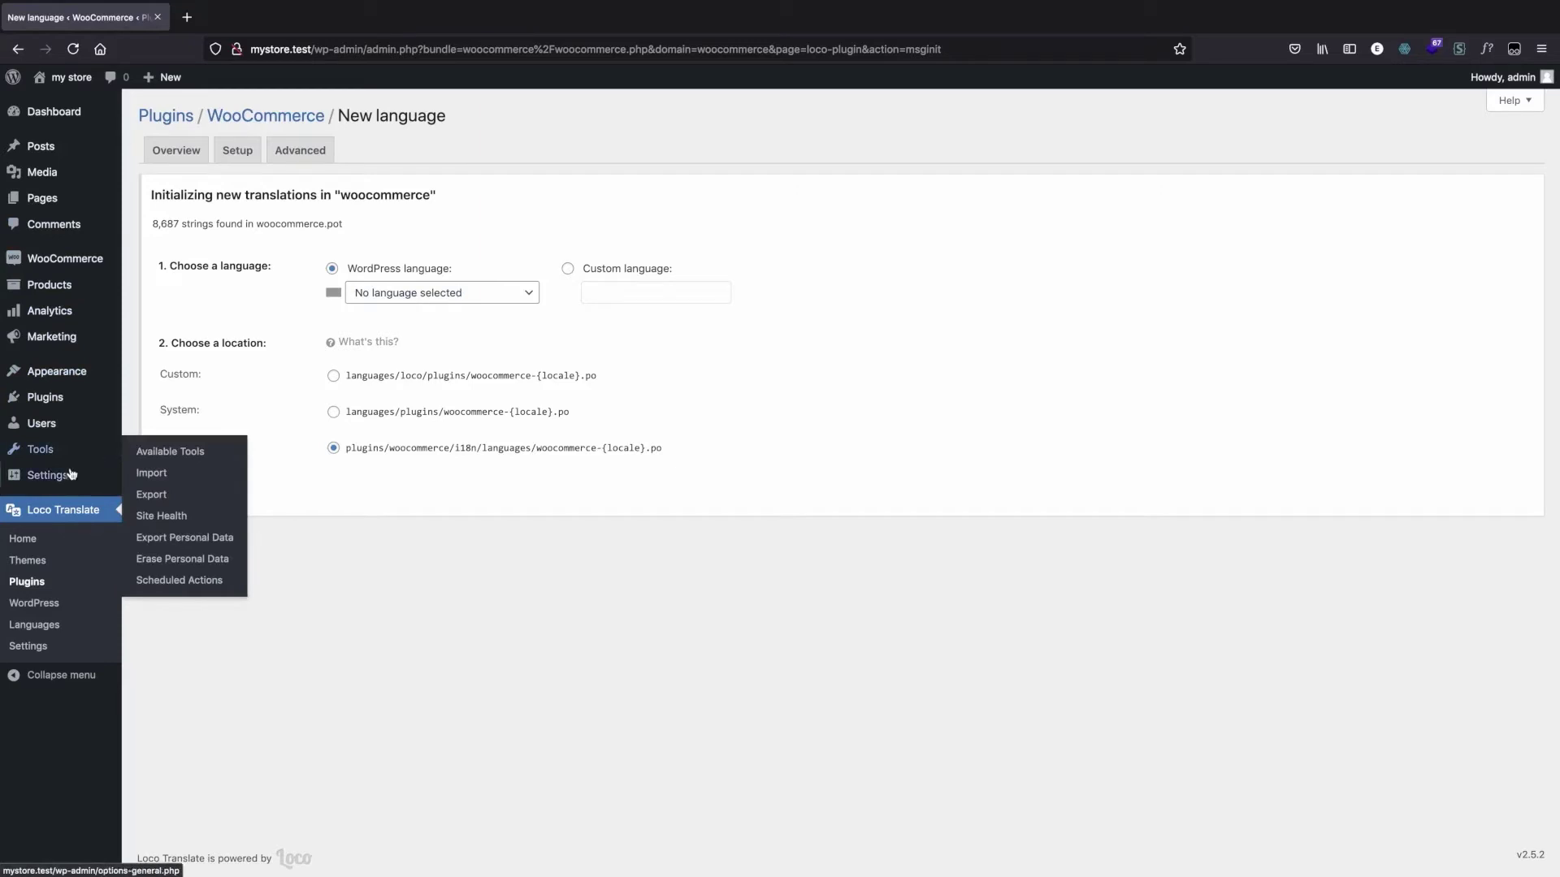
{"action": "left_click", "coordinate": [39, 584]}
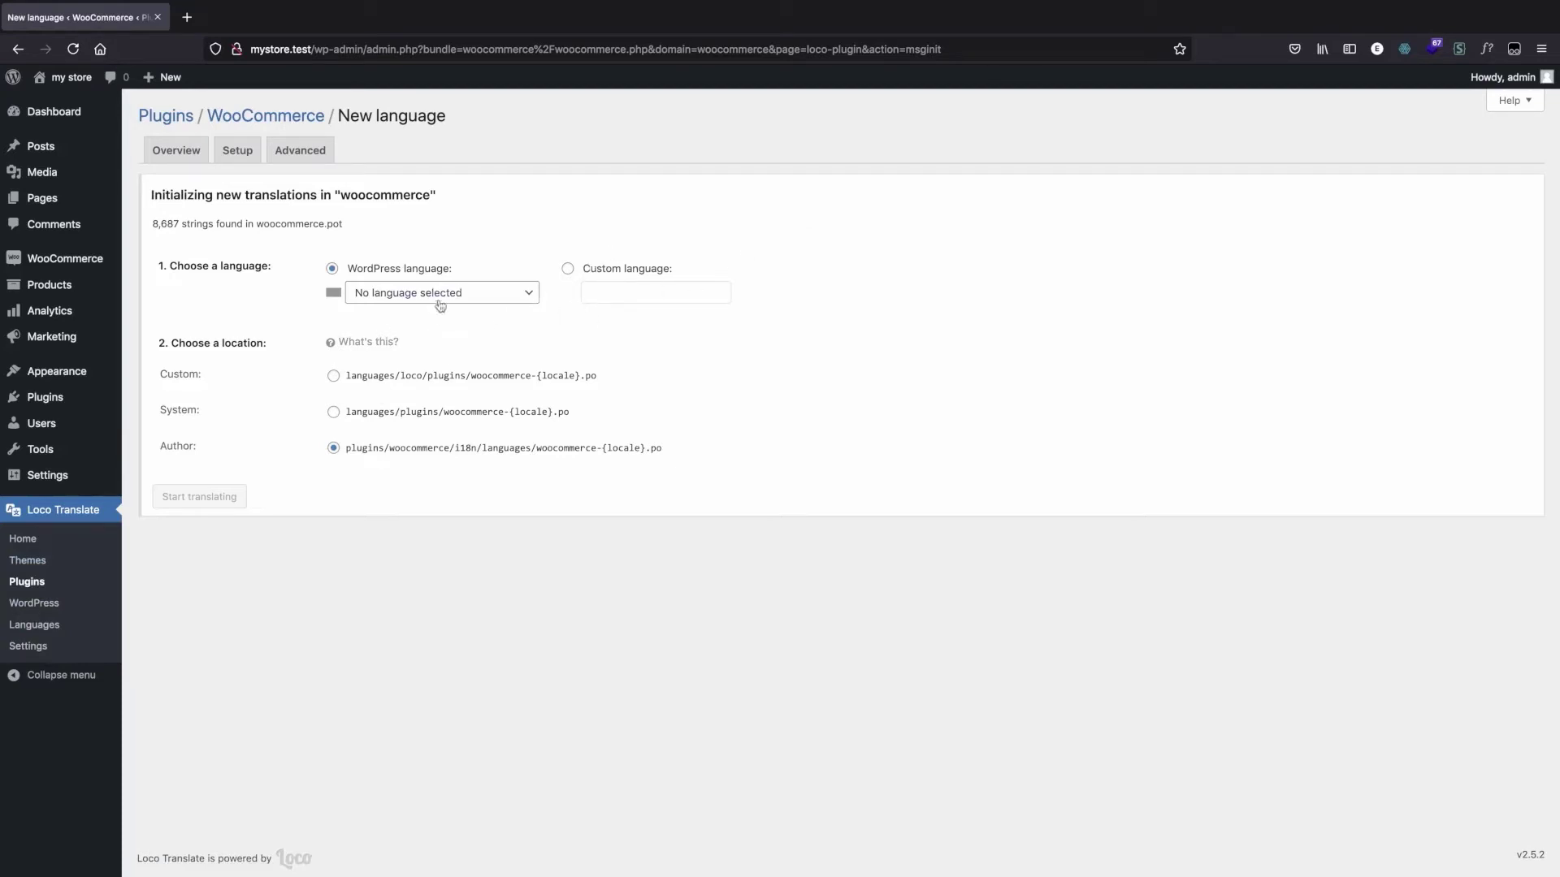
{"action": "left_click", "coordinate": [454, 295]}
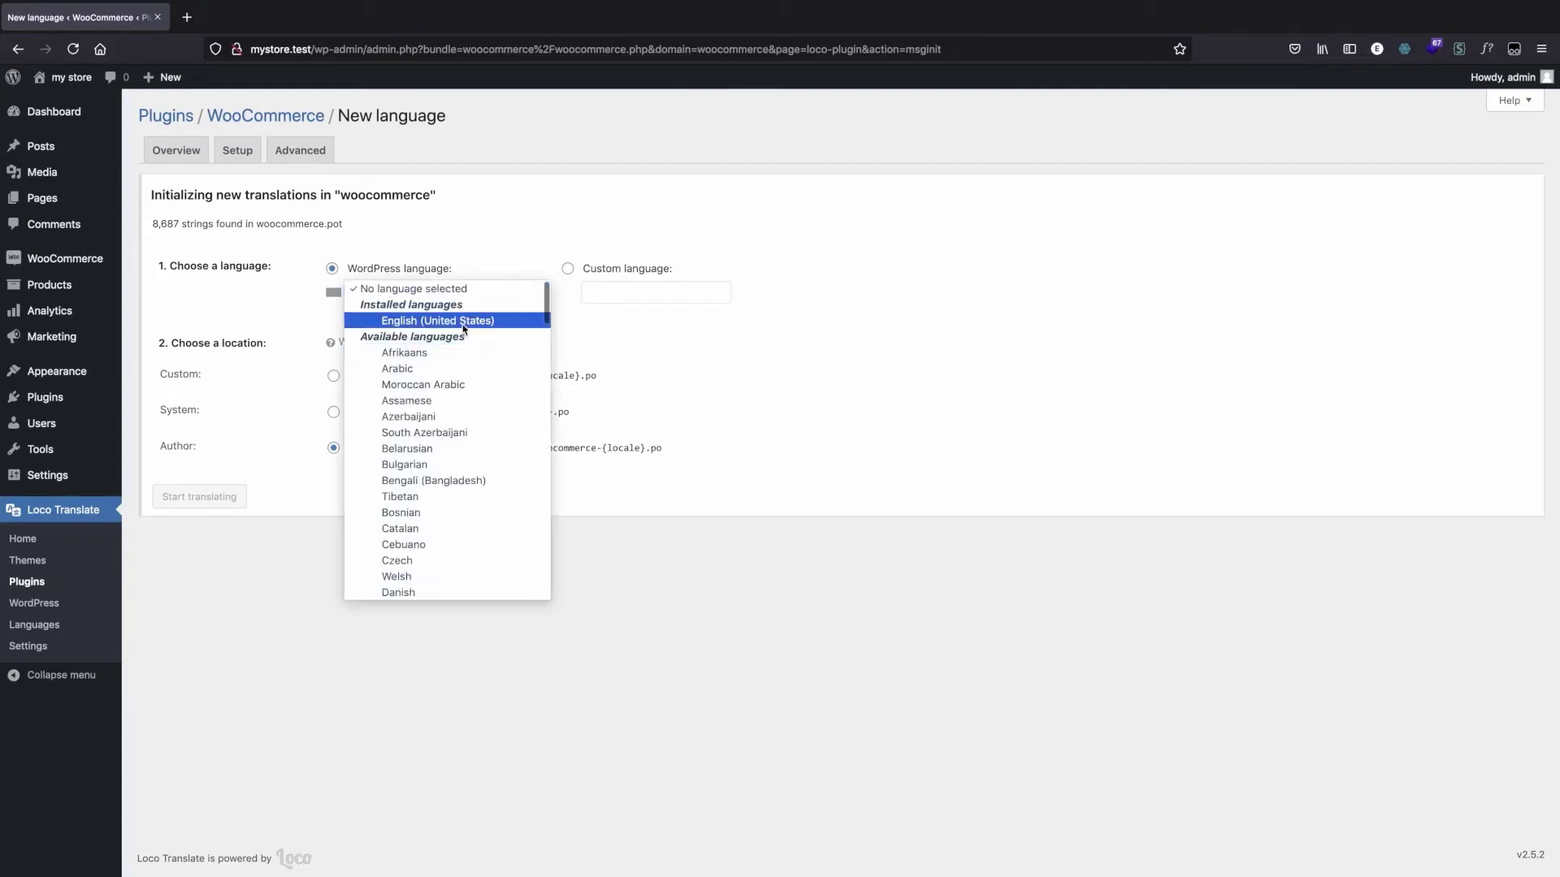
{"action": "left_click", "coordinate": [406, 321]}
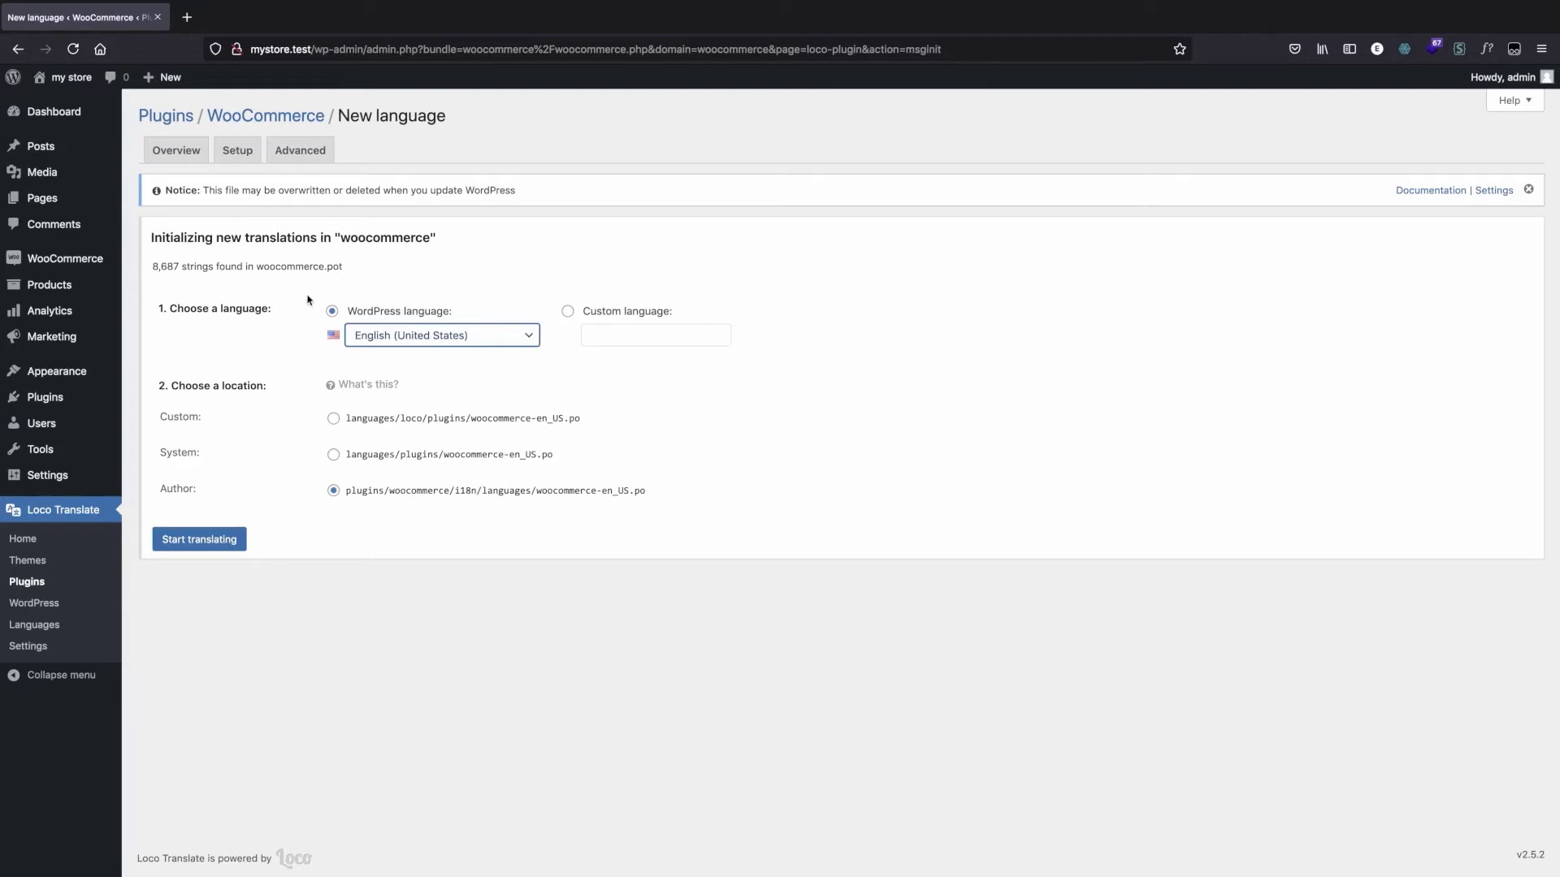
{"action": "left_click", "coordinate": [452, 338]}
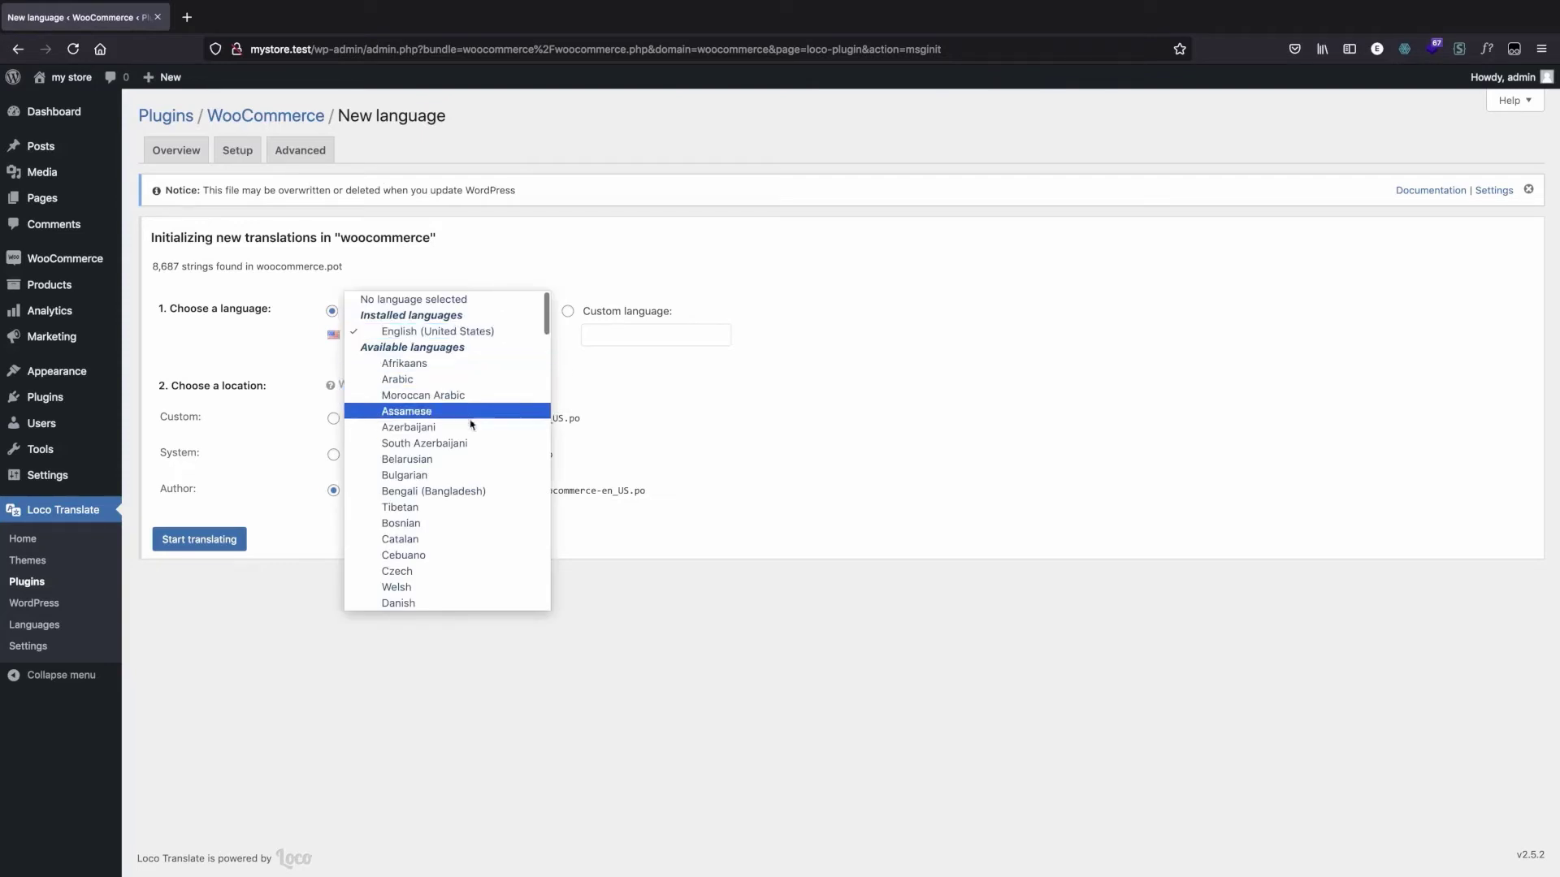
{"action": "scroll", "coordinate": [494, 432], "scroll_direction": "down", "scroll_amount": 10}
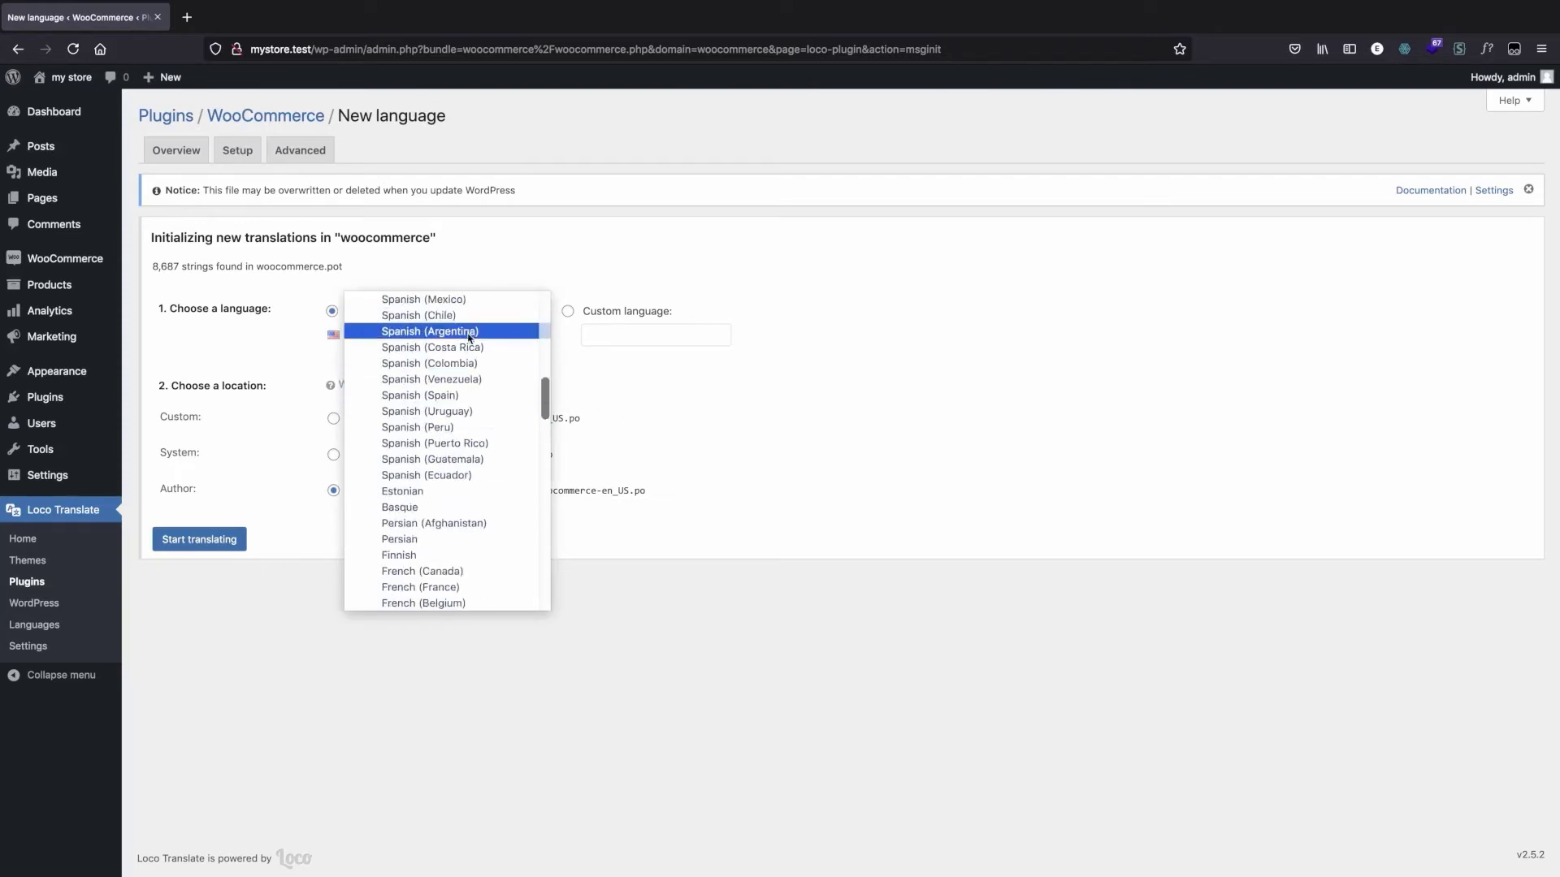
{"action": "scroll", "coordinate": [399, 379], "scroll_direction": "up", "scroll_amount": 2}
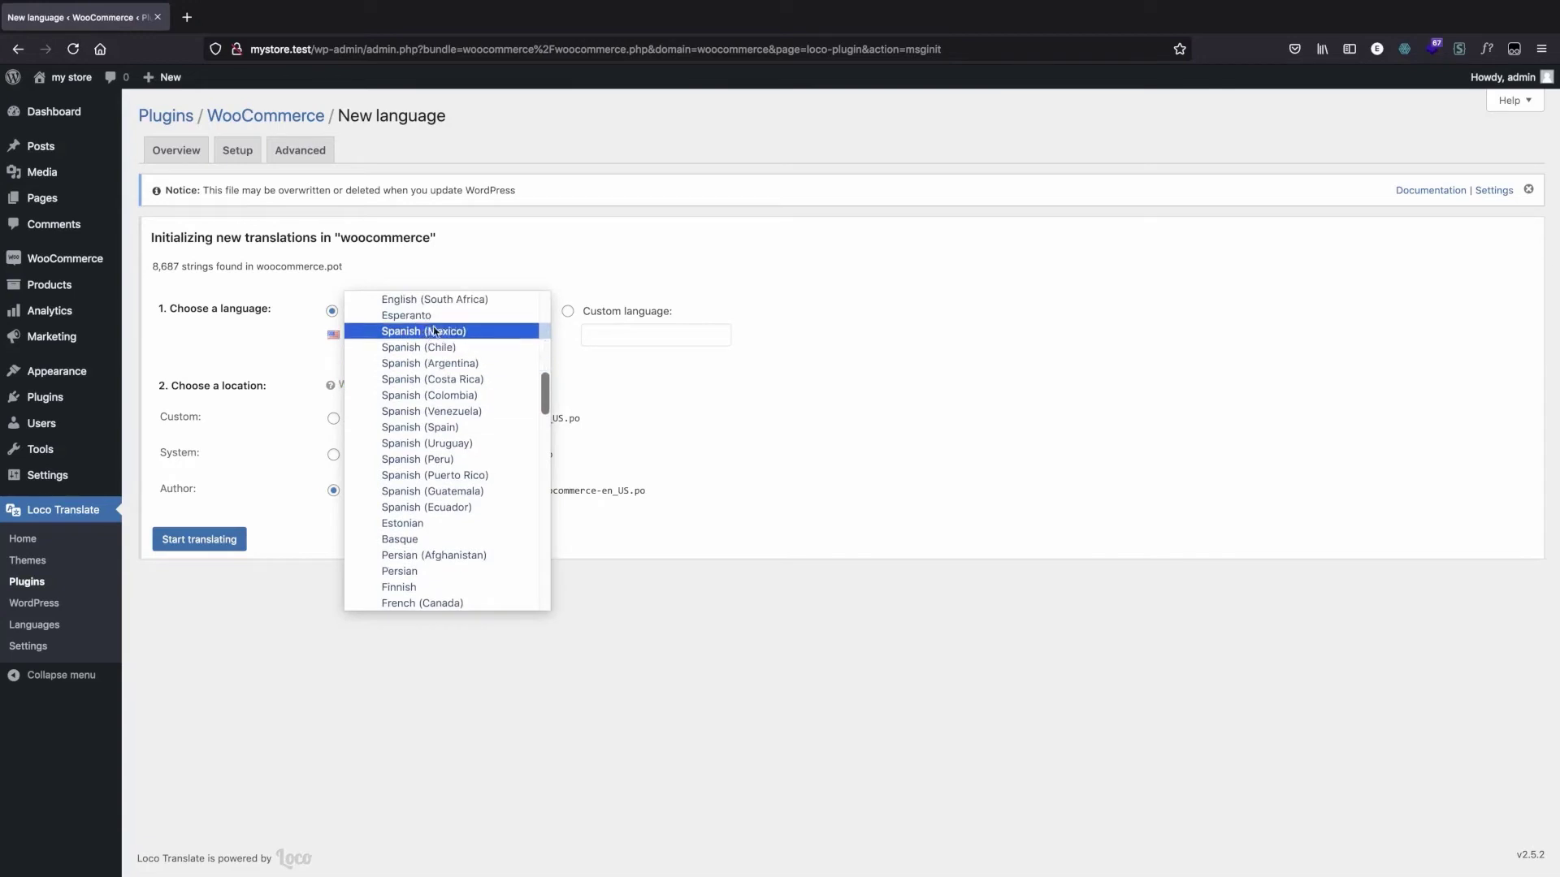
{"action": "left_click", "coordinate": [714, 408]}
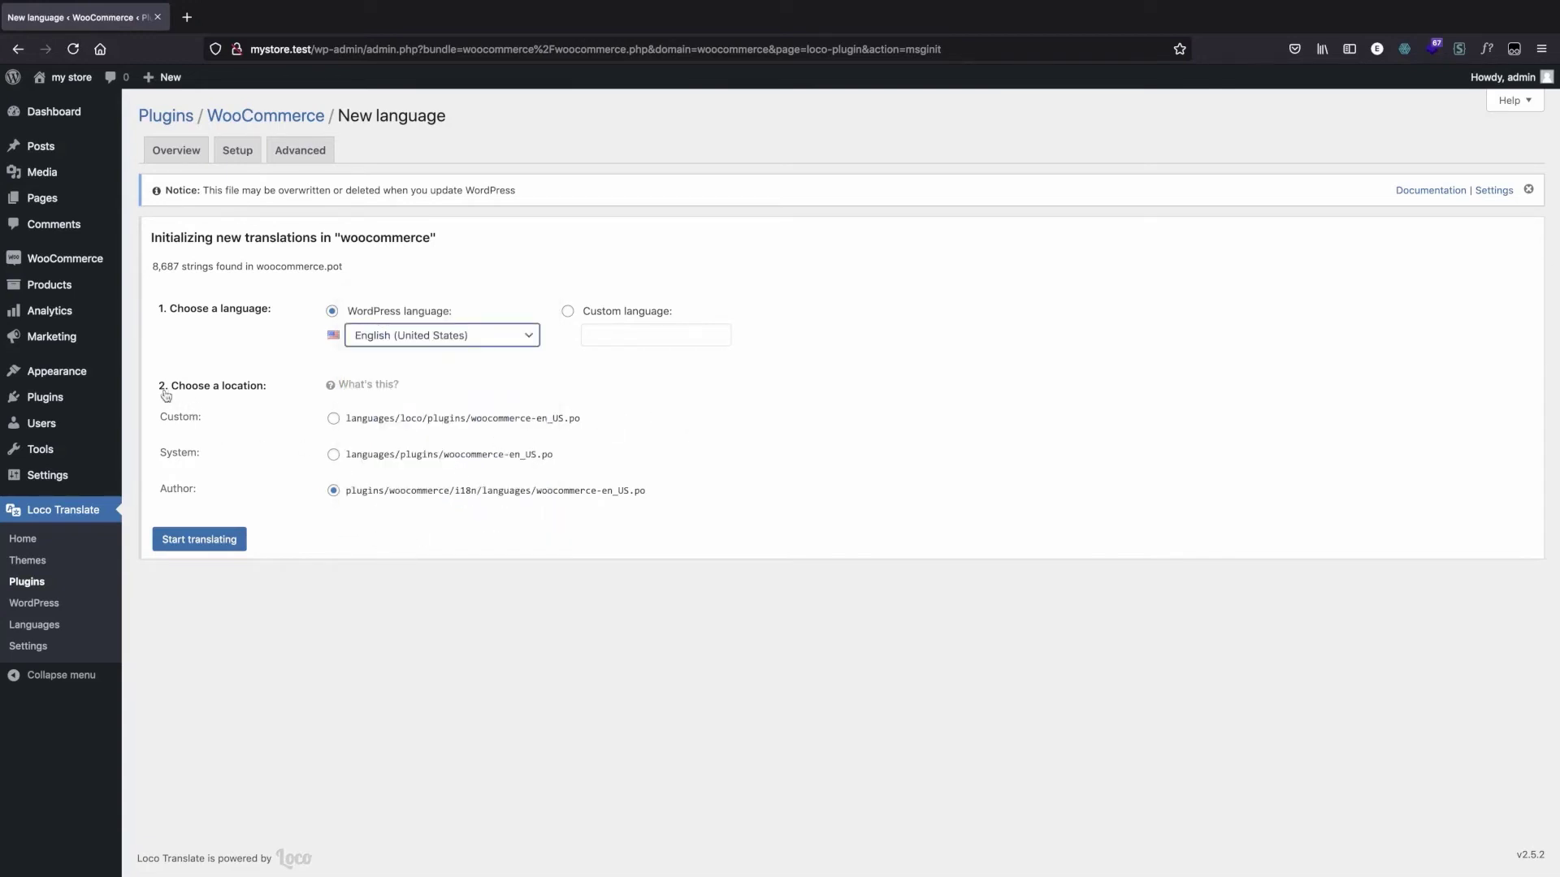
Step: Choose the Custom location languages/loco/plugins/woocommerce-en_US.po for the translation file and start translating
{"action": "left_click_drag", "start_coordinate": [159, 384], "coordinate": [288, 489]}
{"action": "left_click", "coordinate": [282, 484]}
{"action": "left_click", "coordinate": [333, 418]}
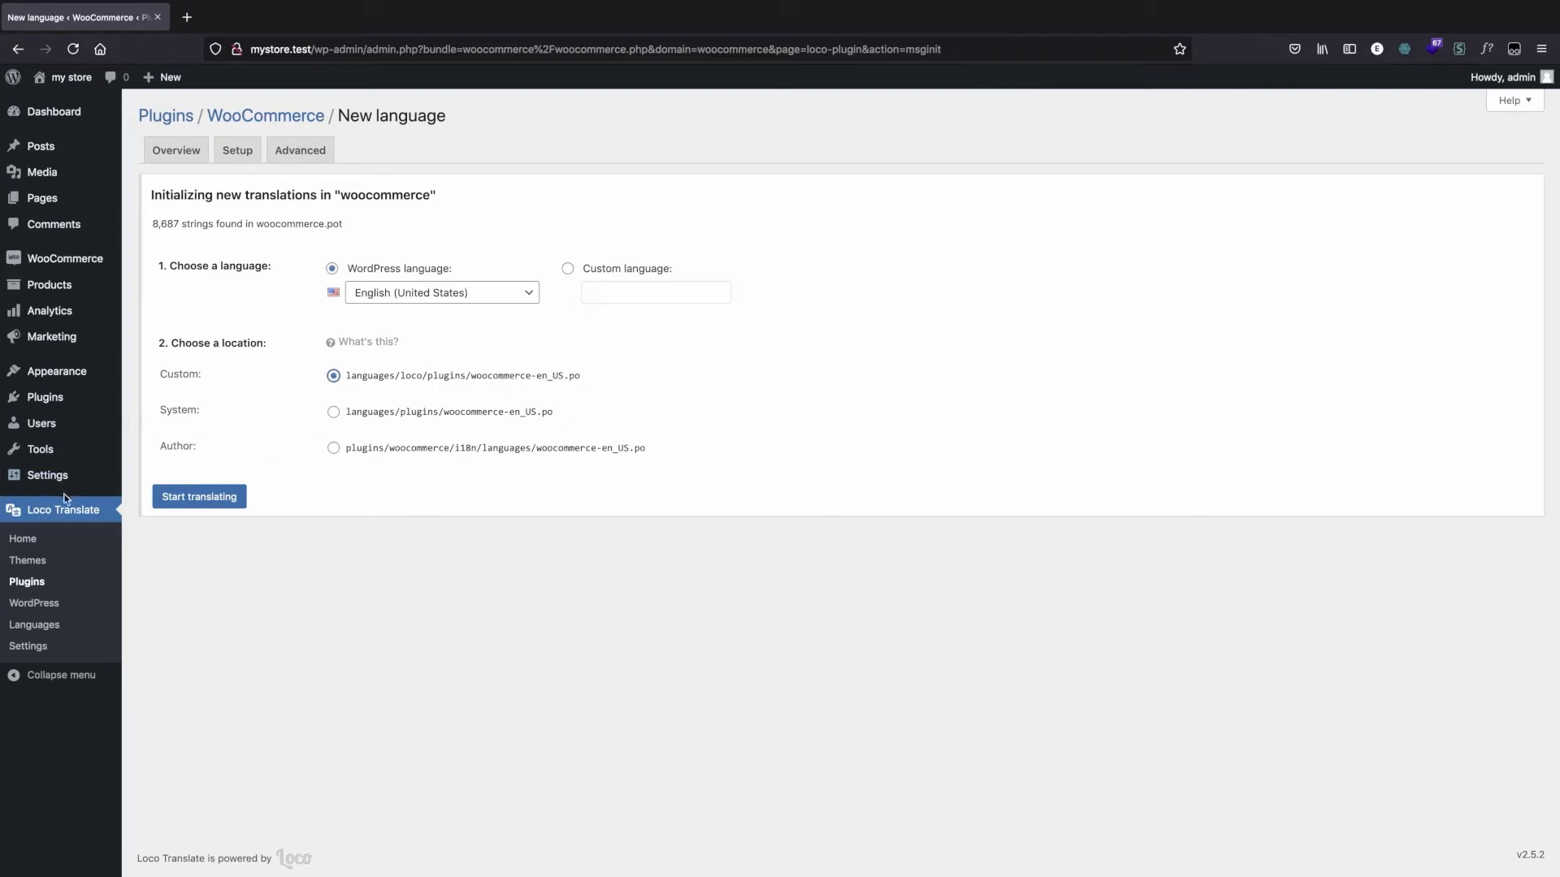
{"action": "left_click", "coordinate": [231, 504]}
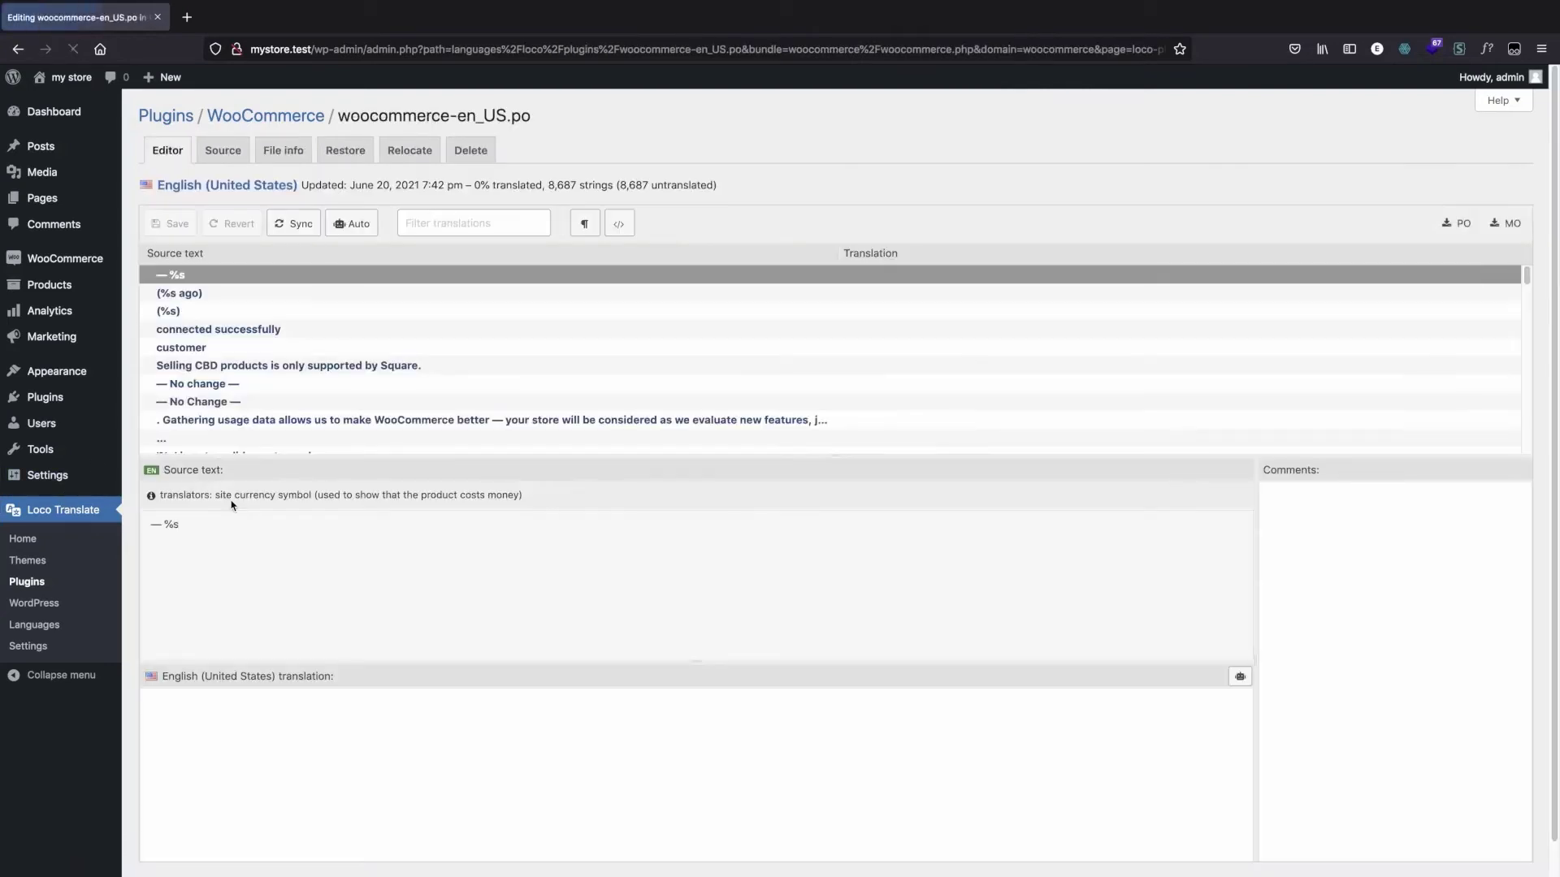
Step: Look through the source text strings in the WooCommerce English (United States) translation editor
{"action": "scroll", "coordinate": [324, 351], "scroll_direction": "down", "scroll_amount": 4}
{"action": "scroll", "coordinate": [345, 689], "scroll_direction": "down", "scroll_amount": 1}
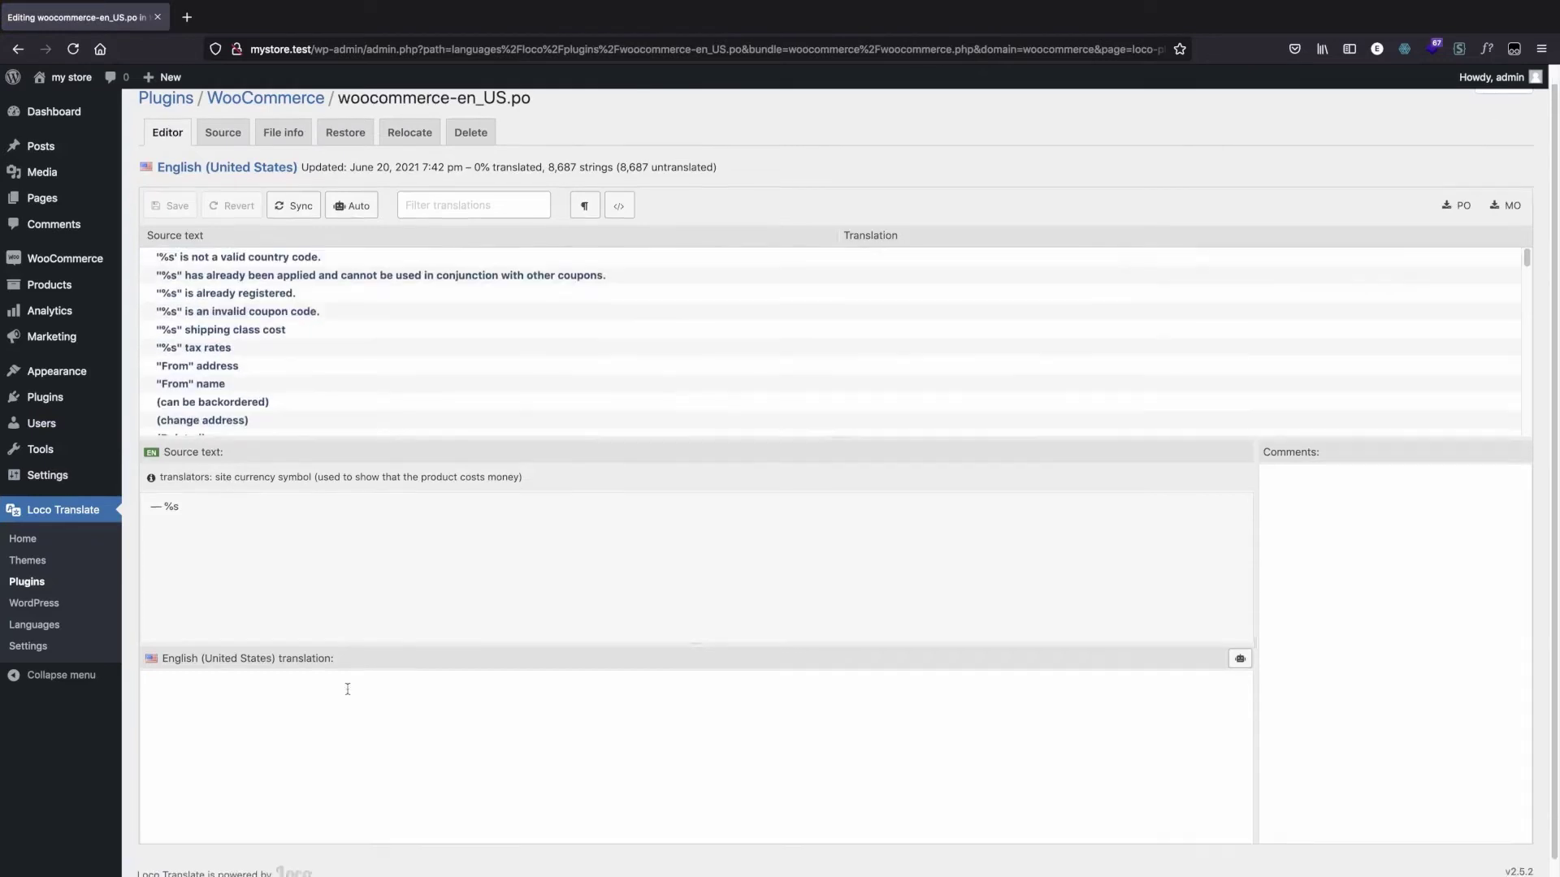
{"action": "scroll", "coordinate": [312, 329], "scroll_direction": "up", "scroll_amount": 5}
Step: Browse further through the WooCommerce source strings and open the store's front page in a new browser tab
{"action": "scroll", "coordinate": [301, 276], "scroll_direction": "down", "scroll_amount": 10}
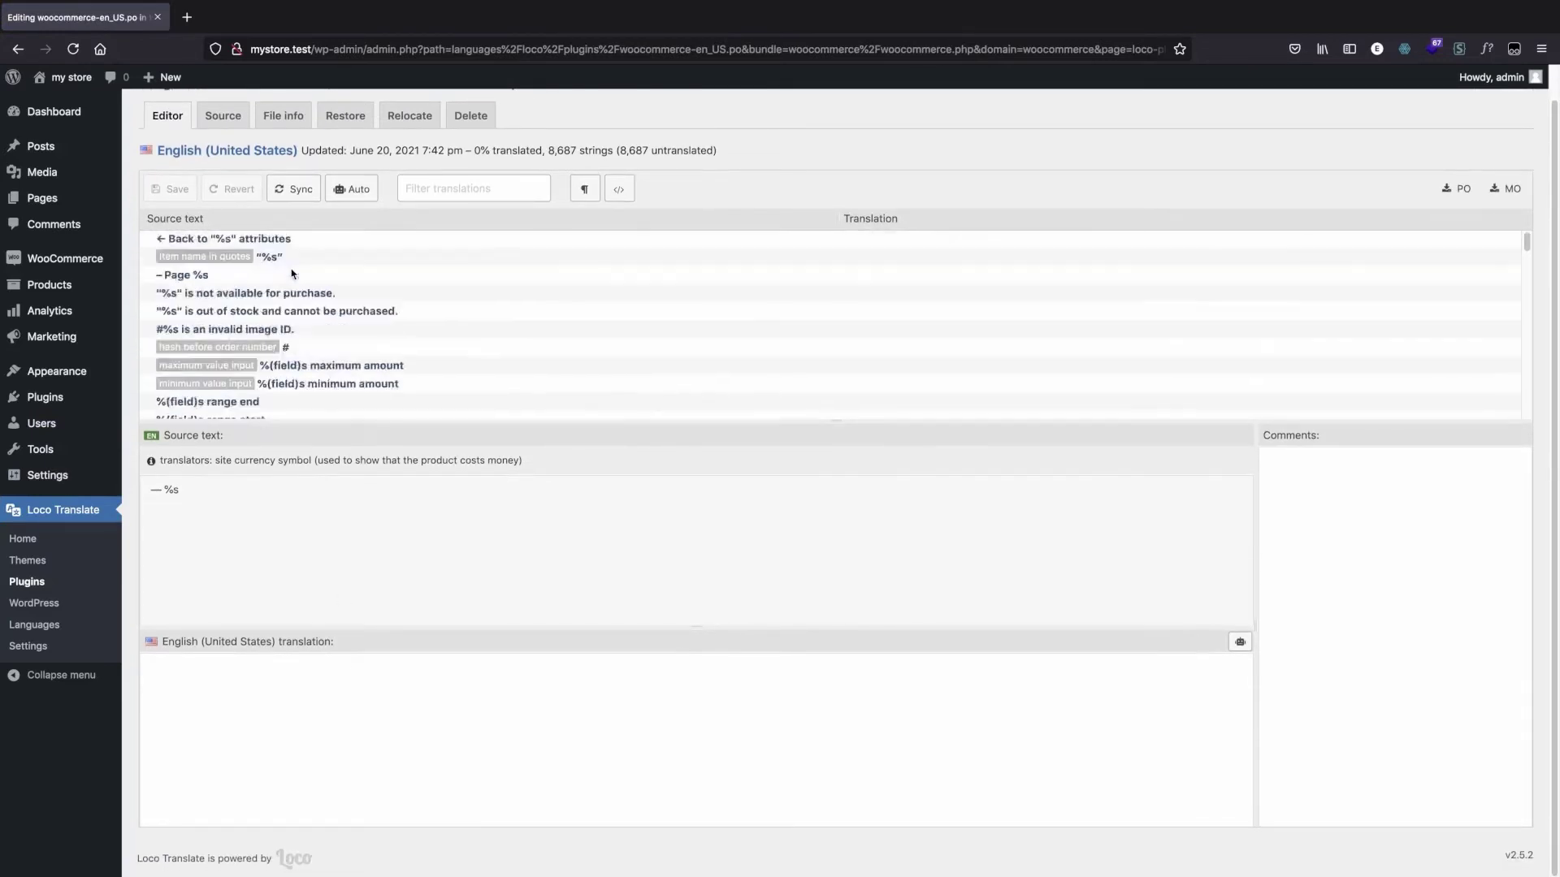
{"action": "scroll", "coordinate": [345, 286], "scroll_direction": "down", "scroll_amount": 10}
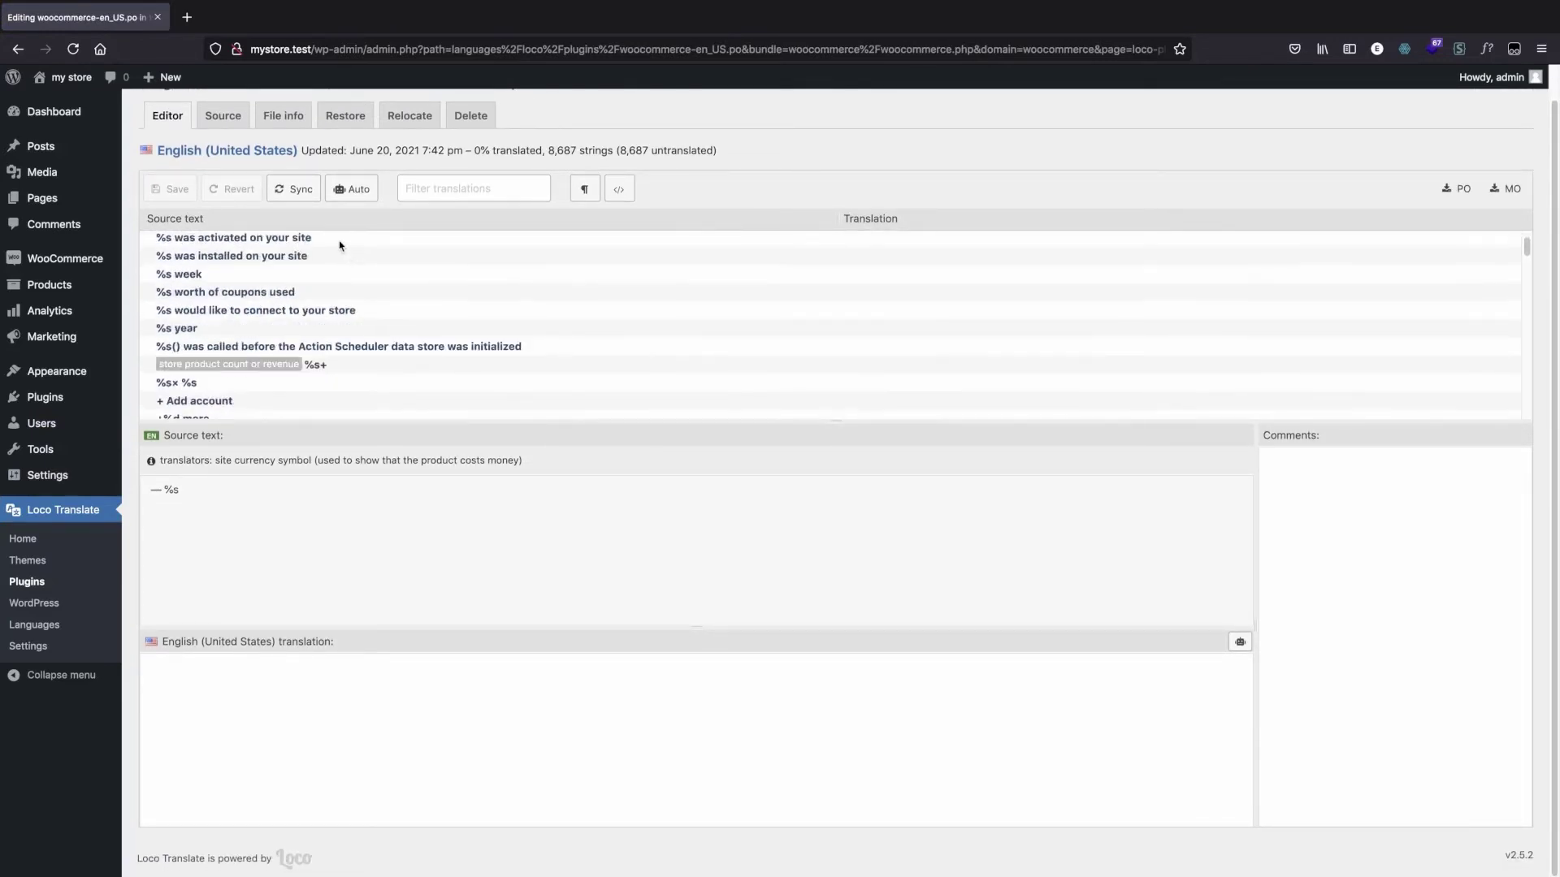
{"action": "scroll", "coordinate": [362, 328], "scroll_direction": "down", "scroll_amount": 6}
{"action": "scroll", "coordinate": [342, 298], "scroll_direction": "up", "scroll_amount": 20}
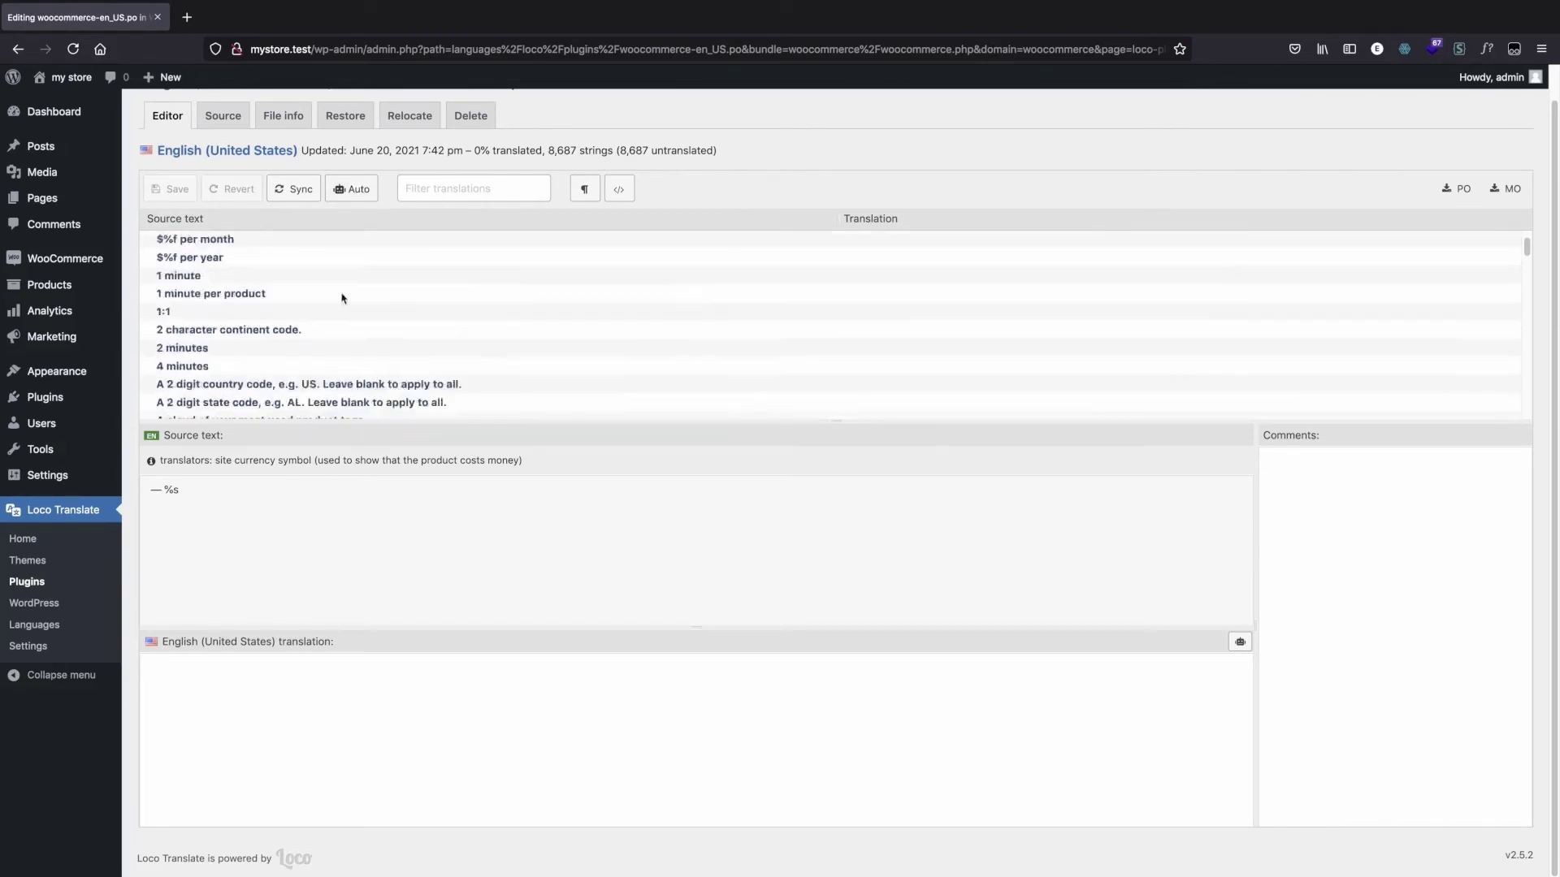
{"action": "scroll", "coordinate": [321, 216], "scroll_direction": "up", "scroll_amount": 5}
{"action": "right_click", "coordinate": [78, 79]}
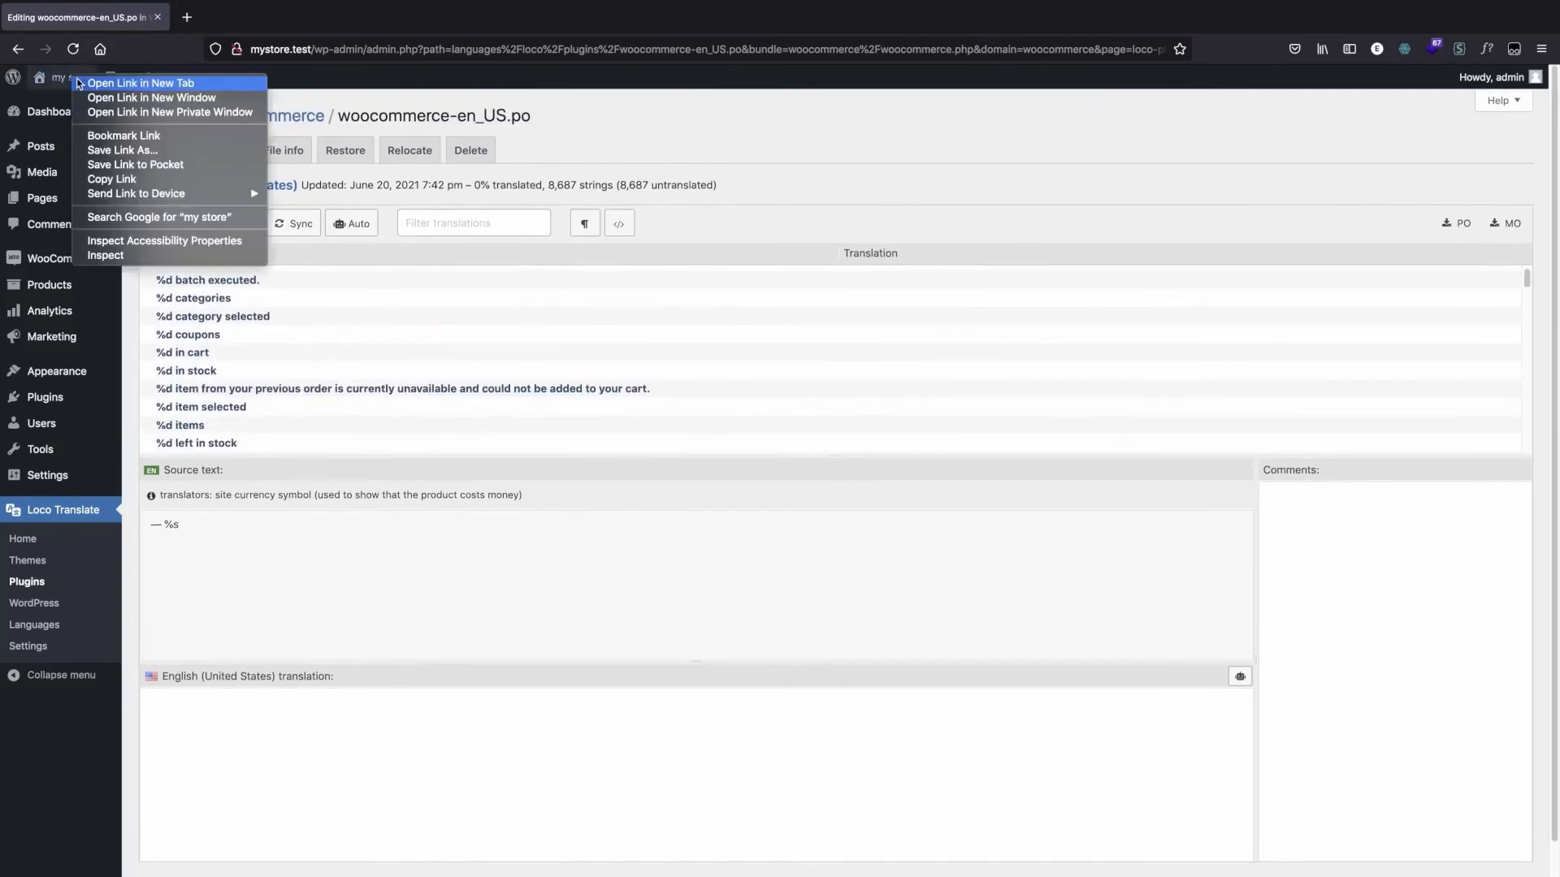
{"action": "key", "text": "Return"}
Step: Filter the WooCommerce translations by "add to cart" and select the "Add to Cart" source string
{"action": "left_click", "coordinate": [457, 224]}
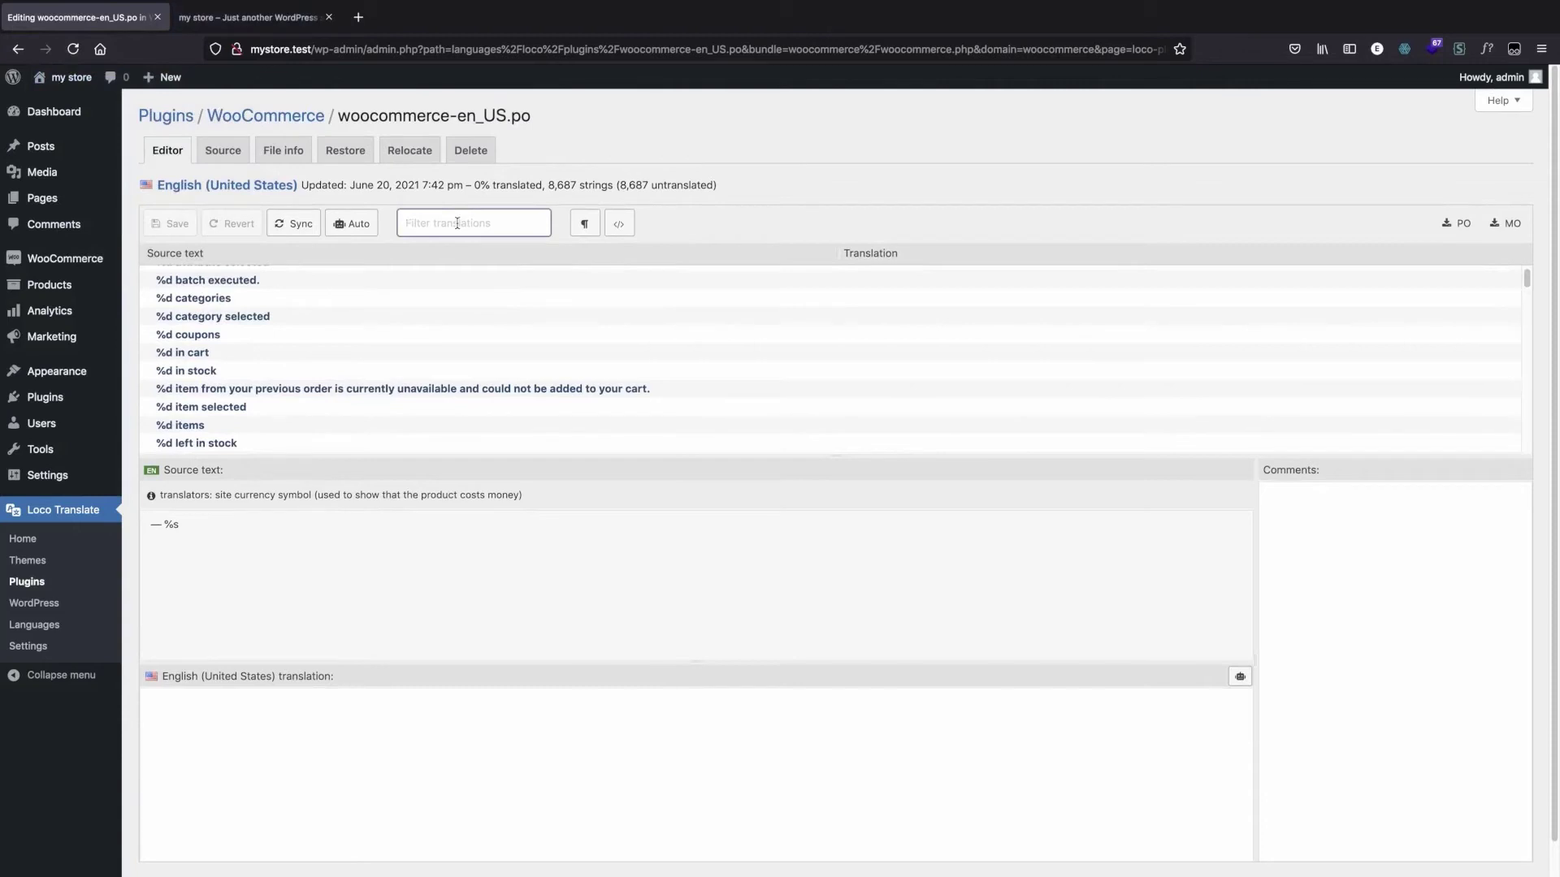
{"action": "type", "text": "add "}
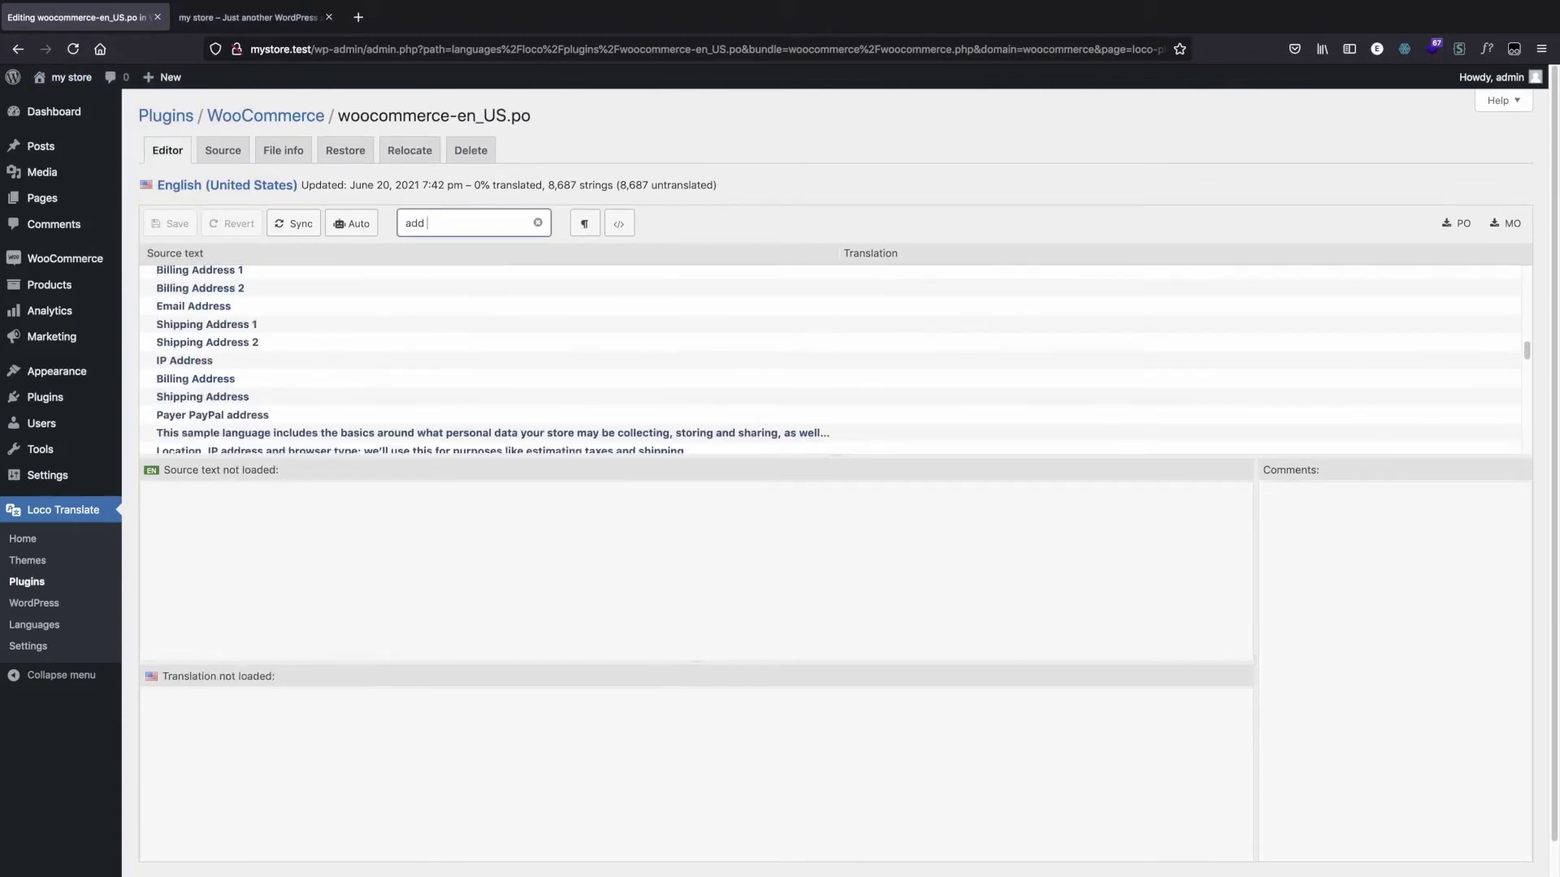
{"action": "type", "text": "to cart"}
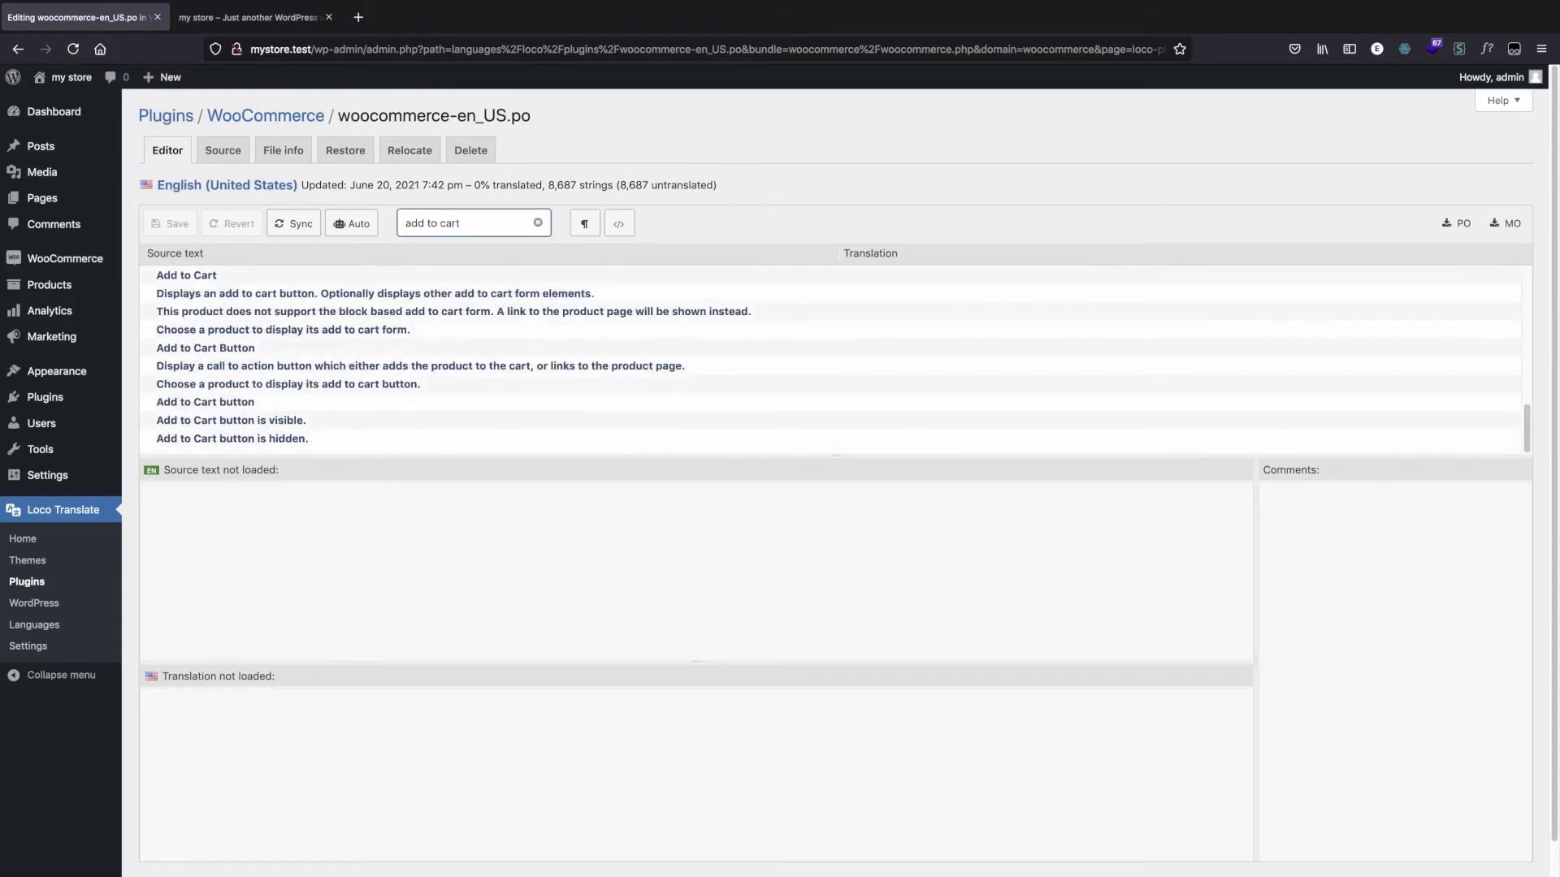
{"action": "left_click", "coordinate": [213, 281]}
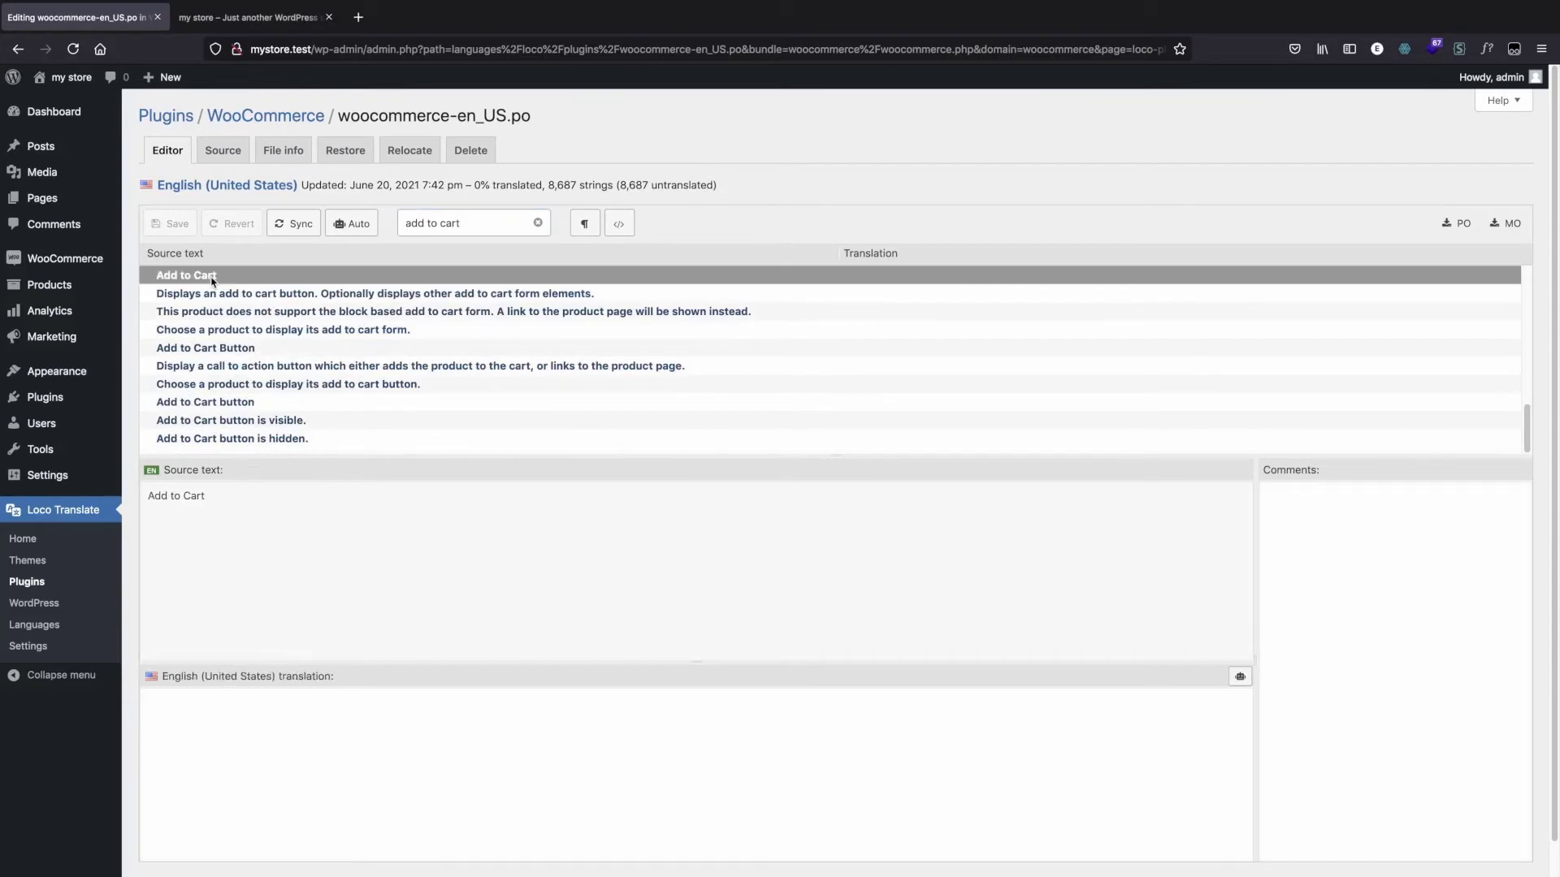
Step: Enter "add this amazing product to cart" as the English (United States) translation of "Add to Cart" and save the file
{"action": "left_click", "coordinate": [312, 724]}
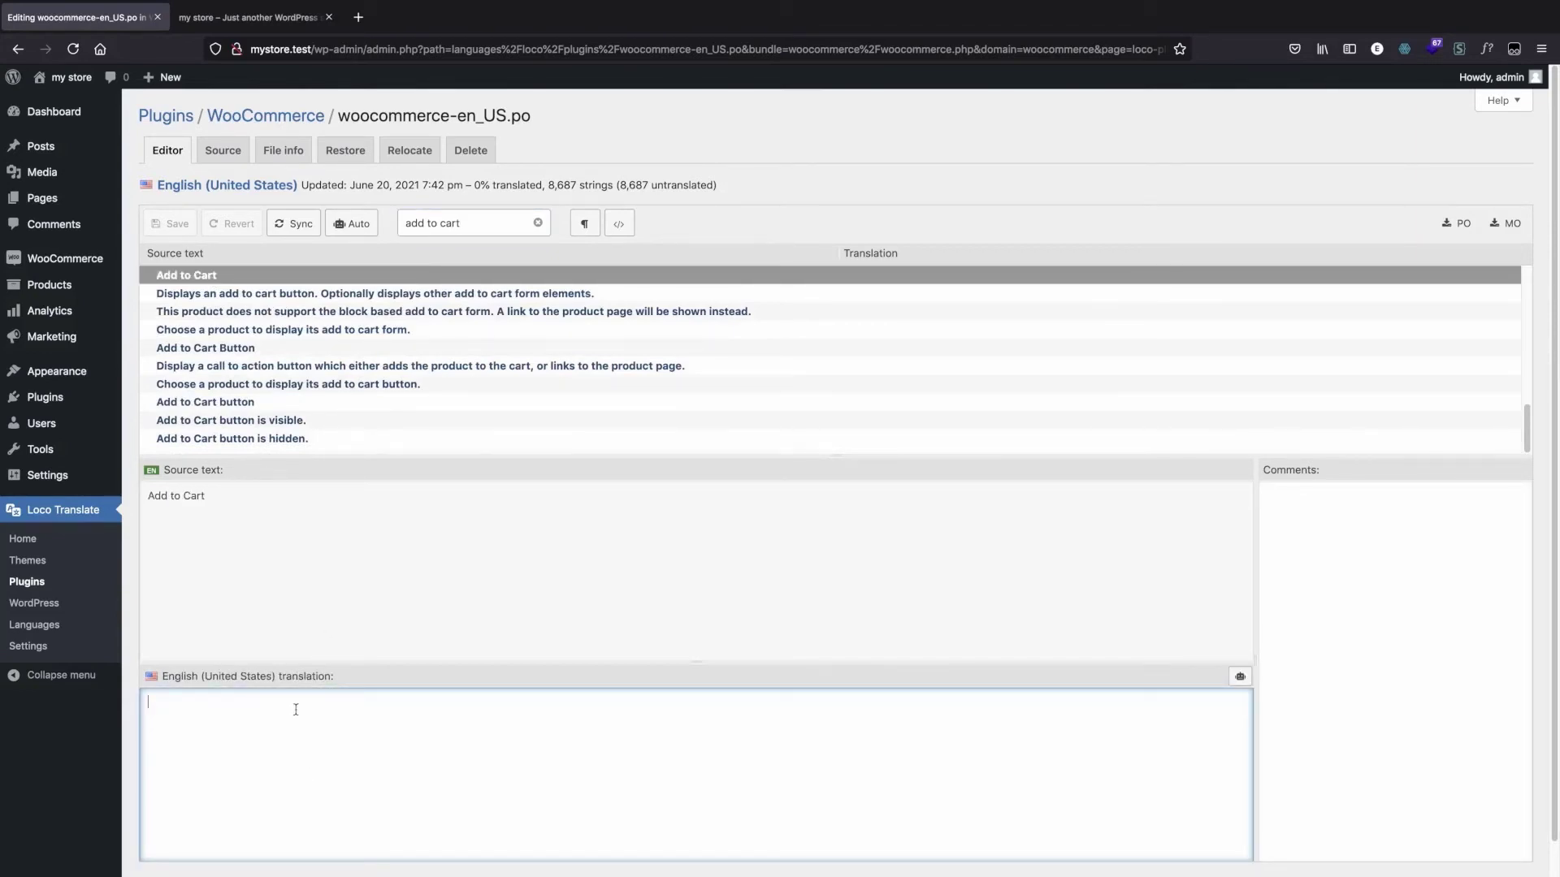
{"action": "type", "text": "add thi"}
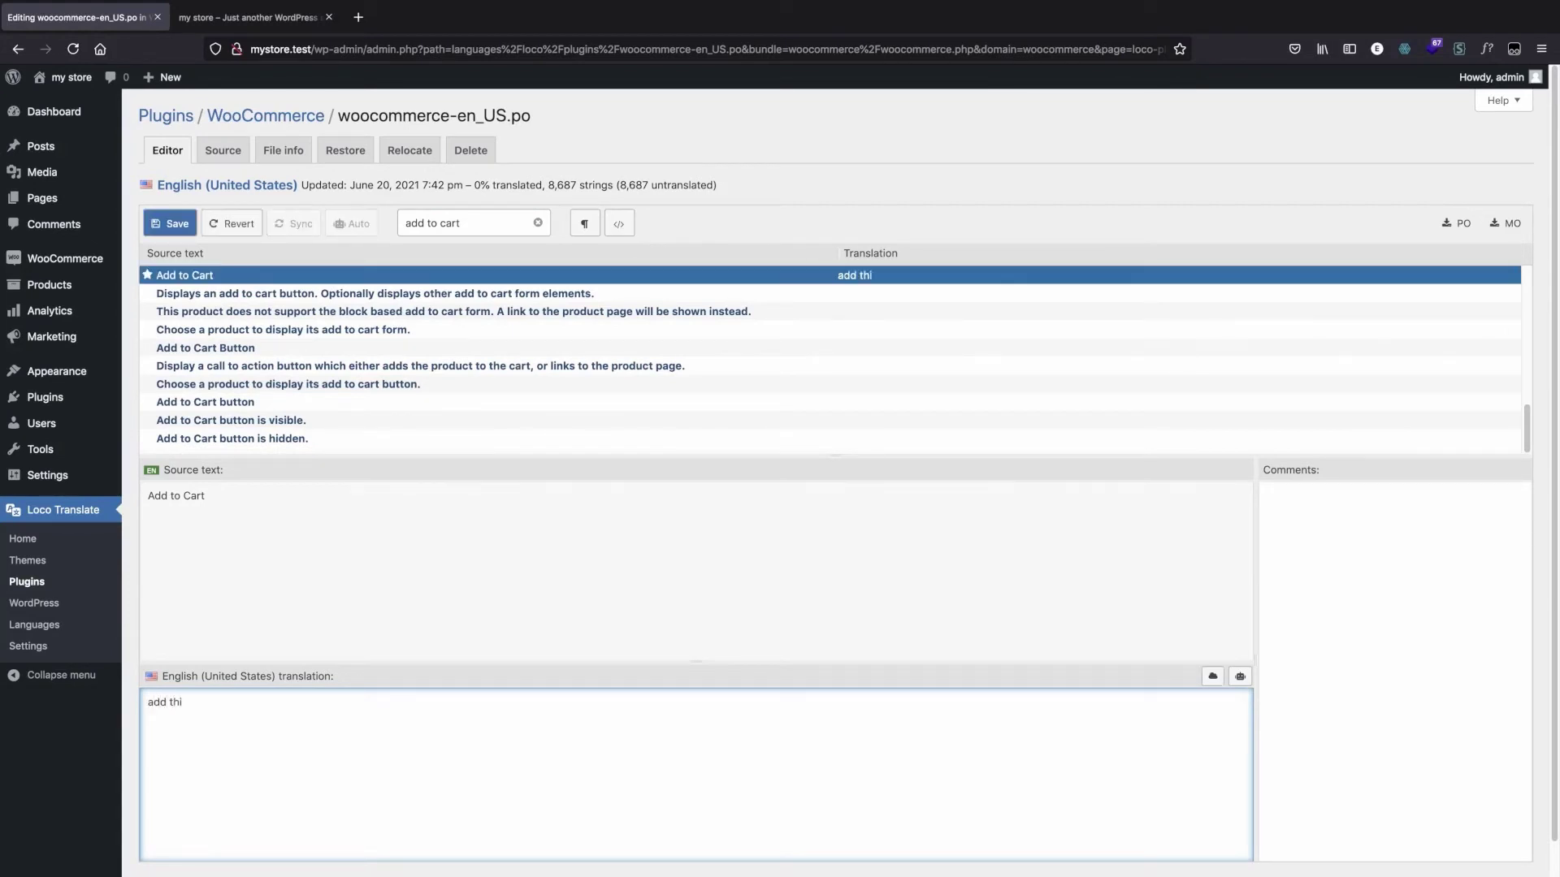
{"action": "type", "text": "s amazing product to cart"}
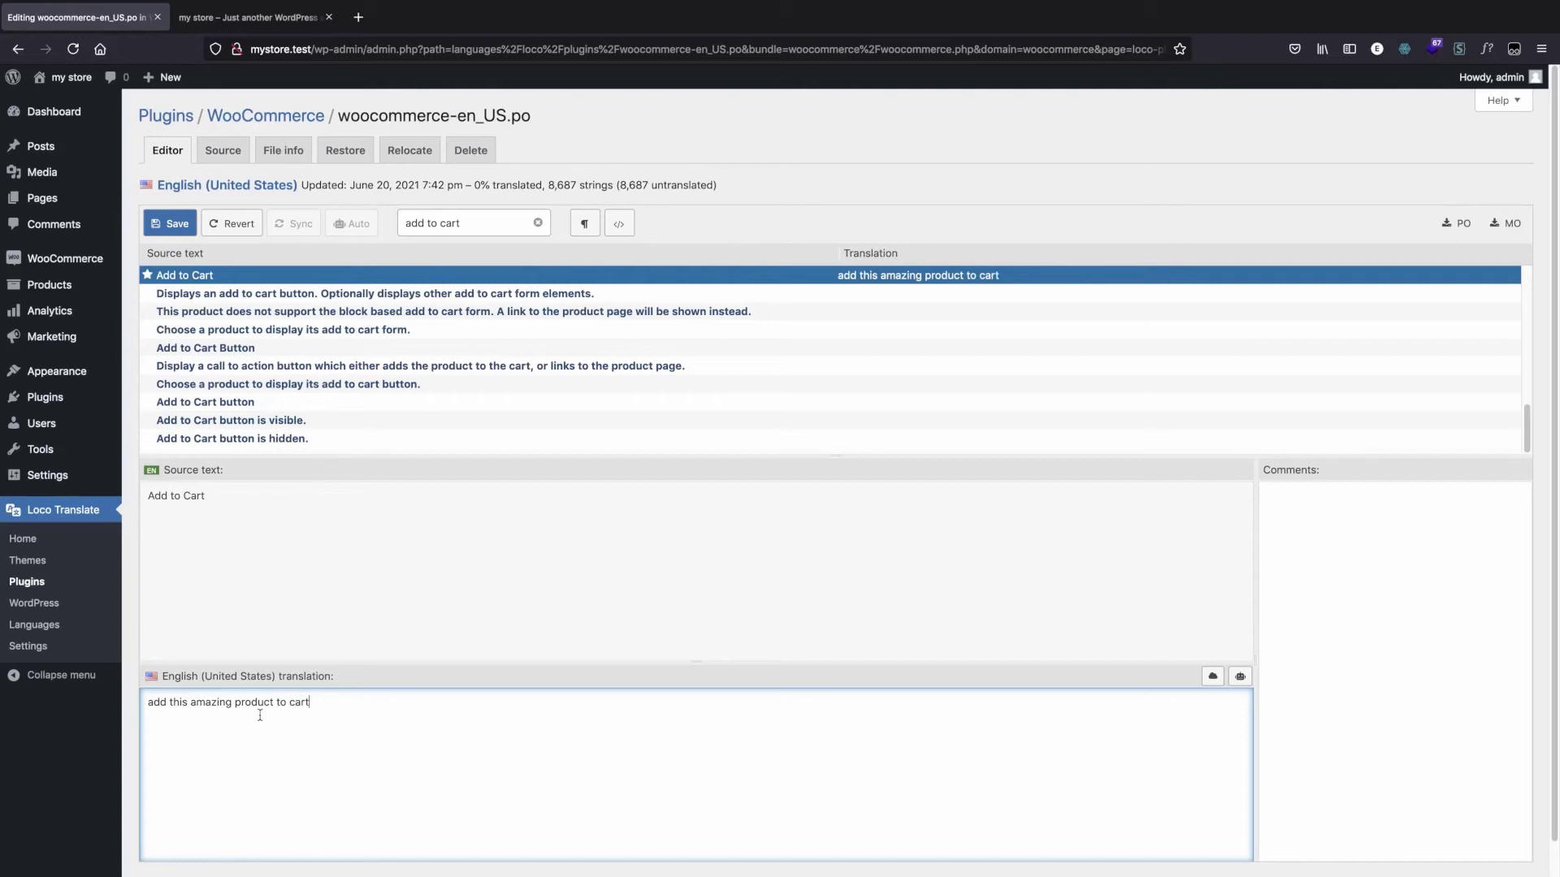
{"action": "key", "text": "ctrl+s"}
{"action": "scroll", "coordinate": [458, 519], "scroll_direction": "down", "scroll_amount": 1}
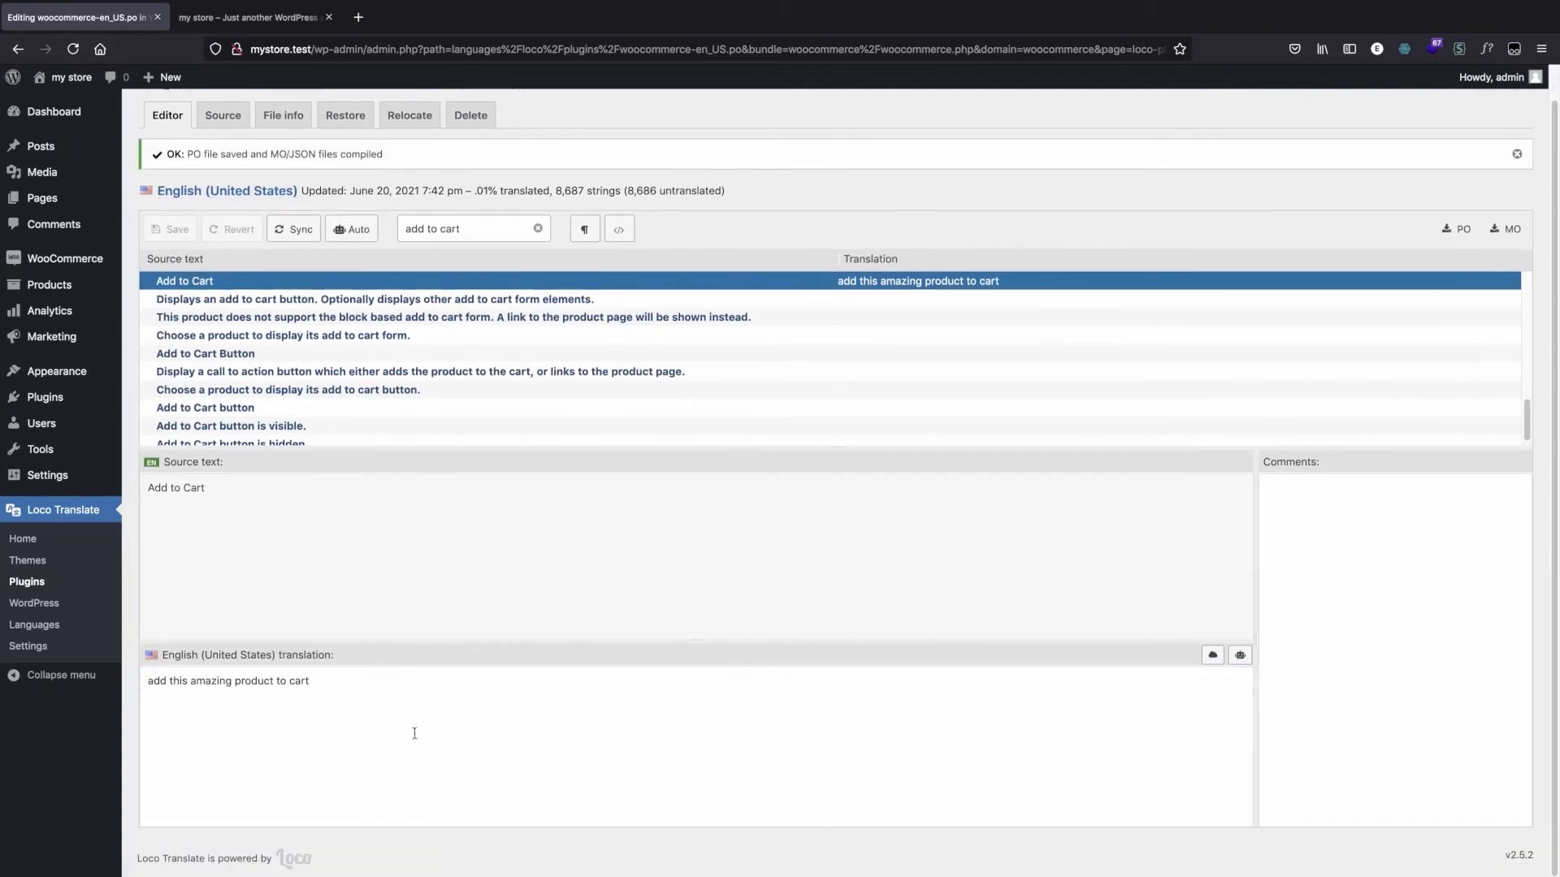
{"action": "scroll", "coordinate": [414, 733], "scroll_direction": "up", "scroll_amount": 1}
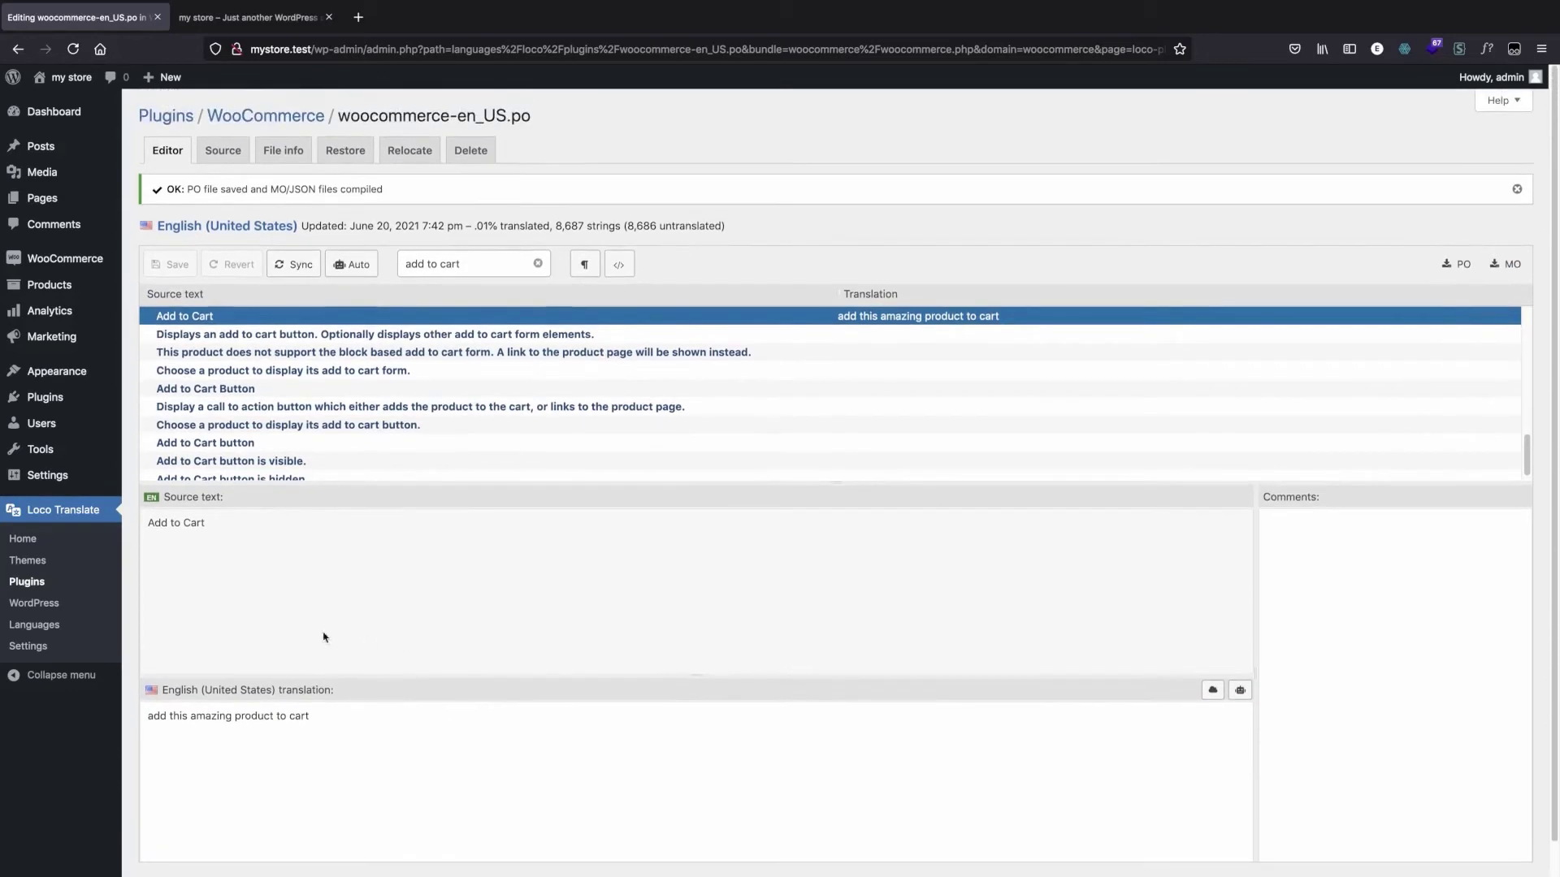
Step: Open the storefront in another browser tab, check the product buttons' text, and return to the translation editor
{"action": "right_click", "coordinate": [71, 79]}
{"action": "left_click", "coordinate": [101, 87]}
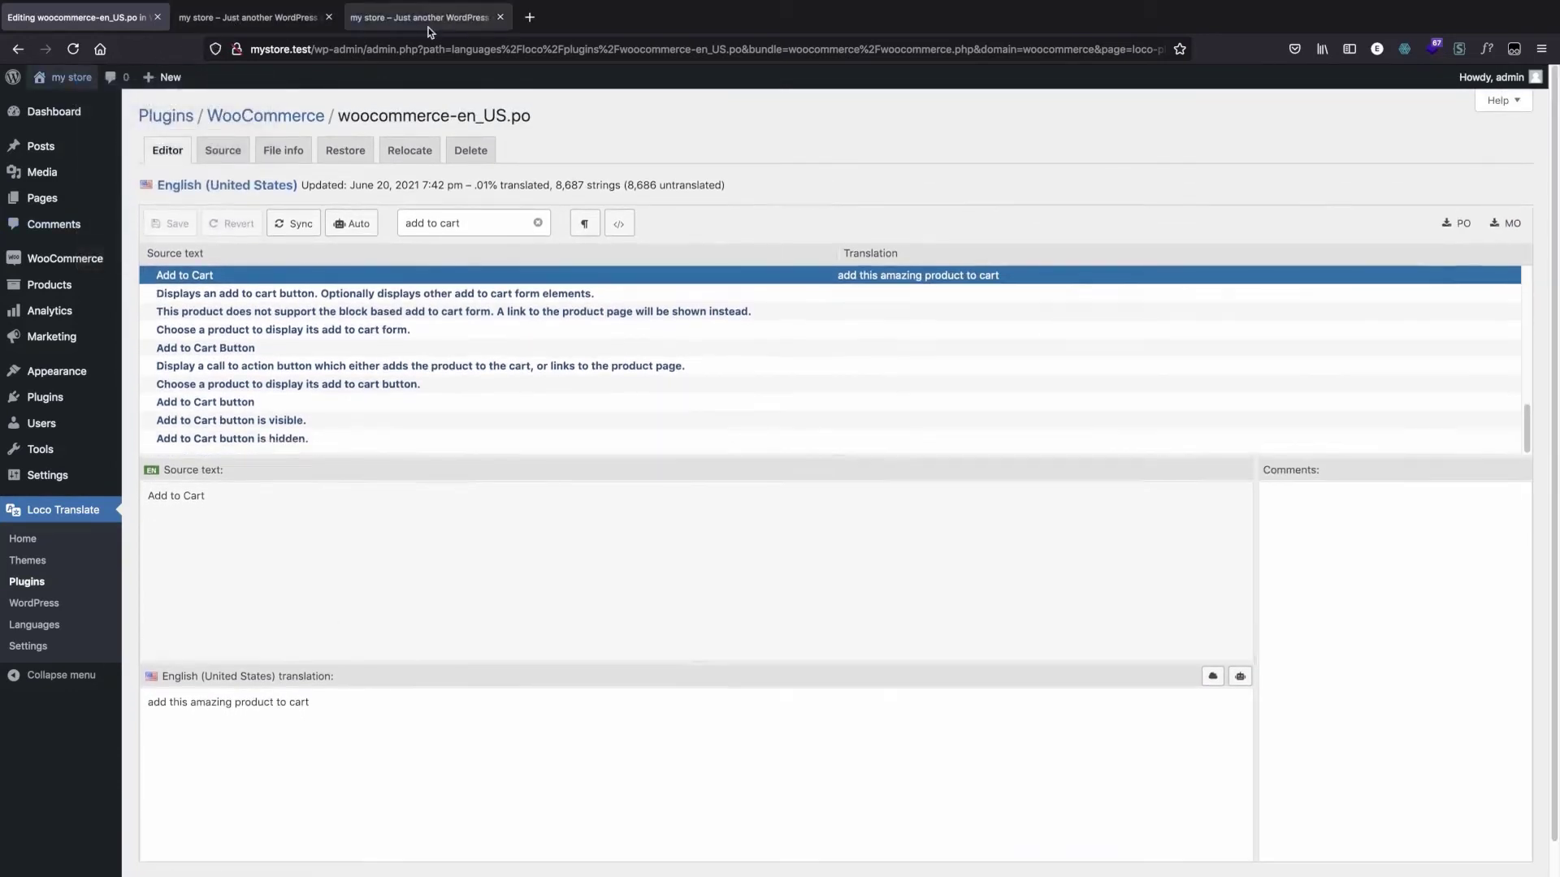
{"action": "left_click", "coordinate": [429, 24]}
{"action": "left_click", "coordinate": [81, 18]}
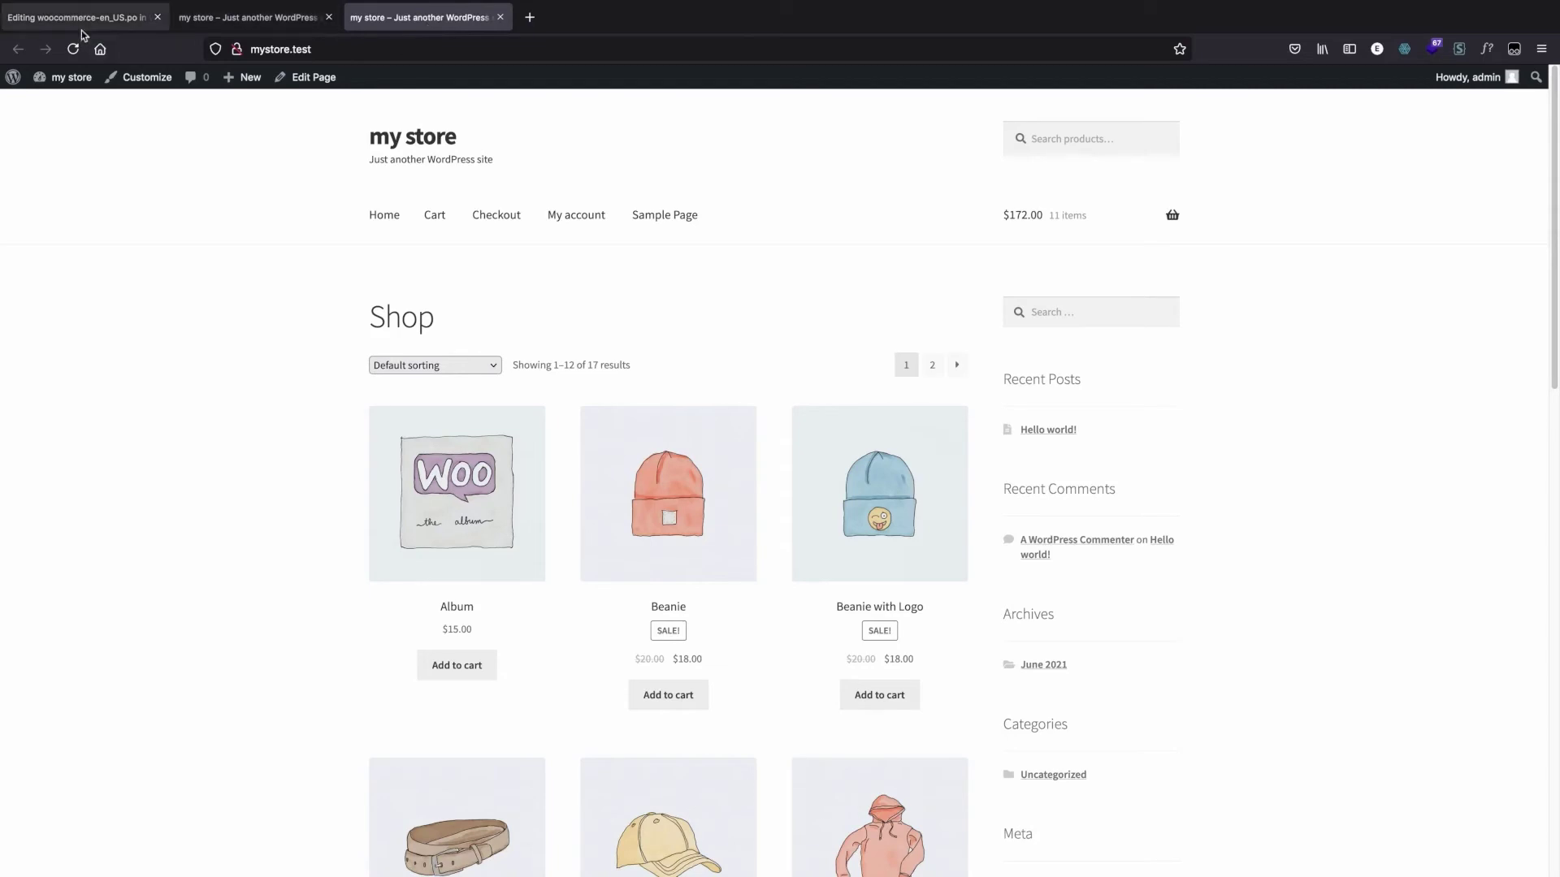
{"action": "left_click", "coordinate": [363, 22]}
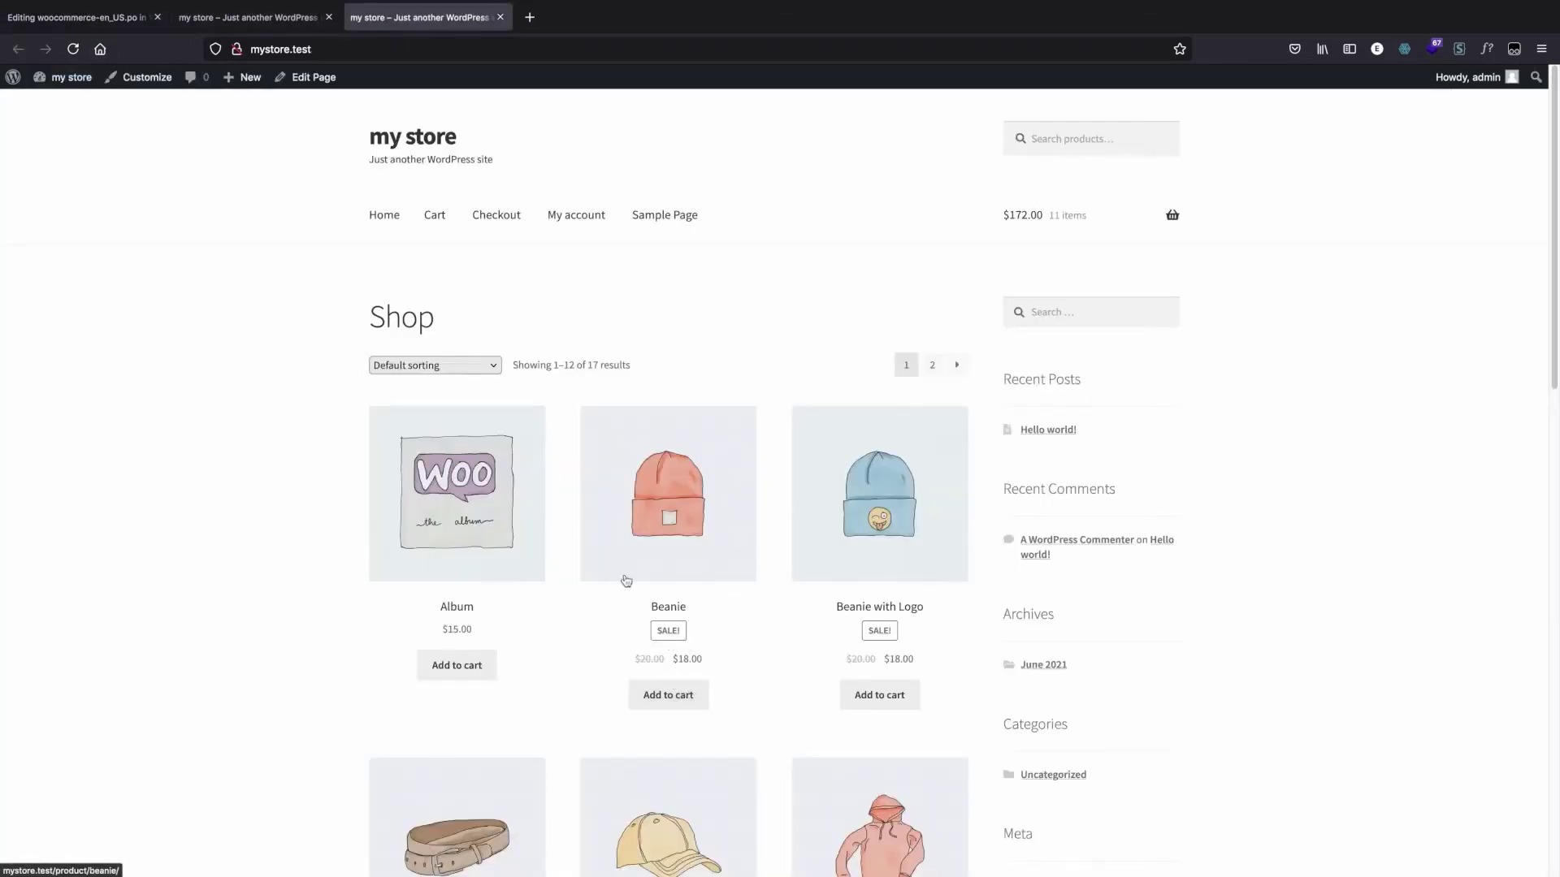
{"action": "left_click", "coordinate": [4, 18]}
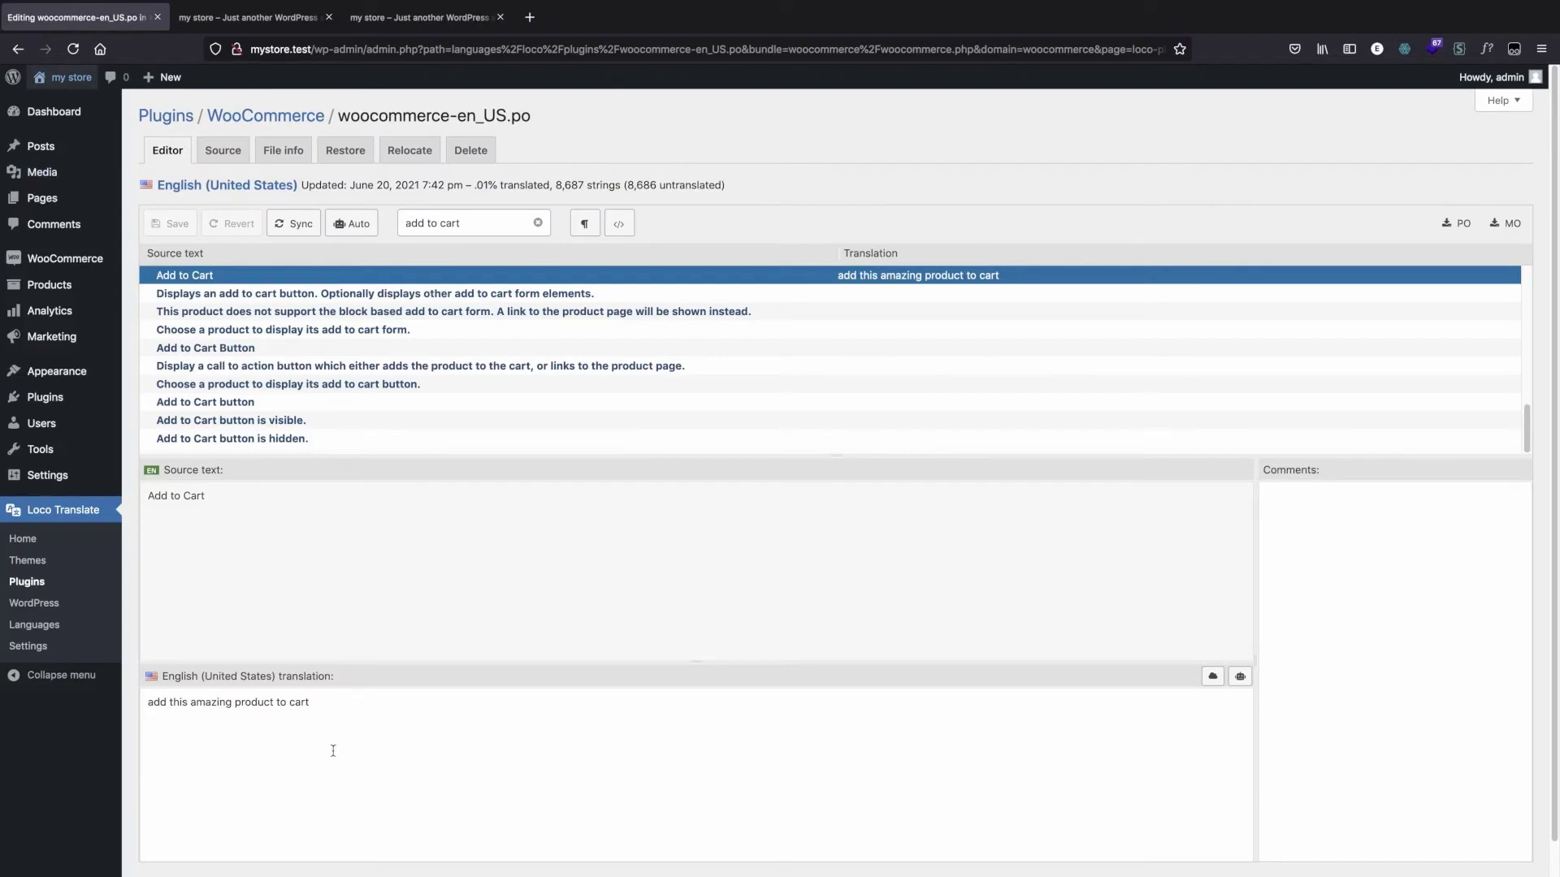
Step: Sync the WooCommerce English (United States) translation file with its template
{"action": "scroll", "coordinate": [168, 202], "scroll_direction": "down", "scroll_amount": 1}
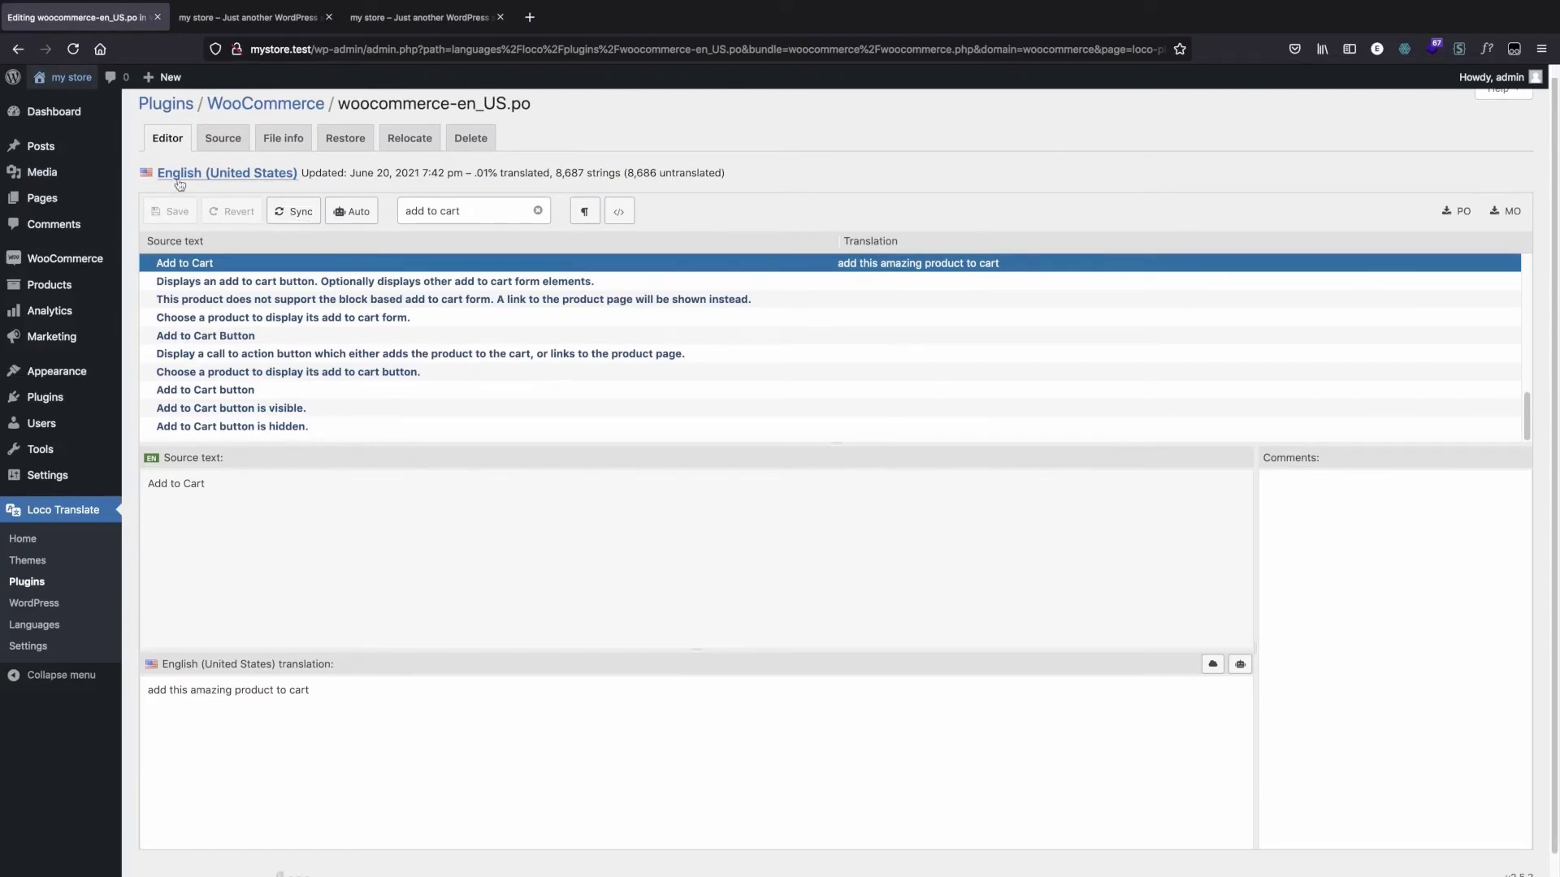
{"action": "left_click", "coordinate": [283, 214]}
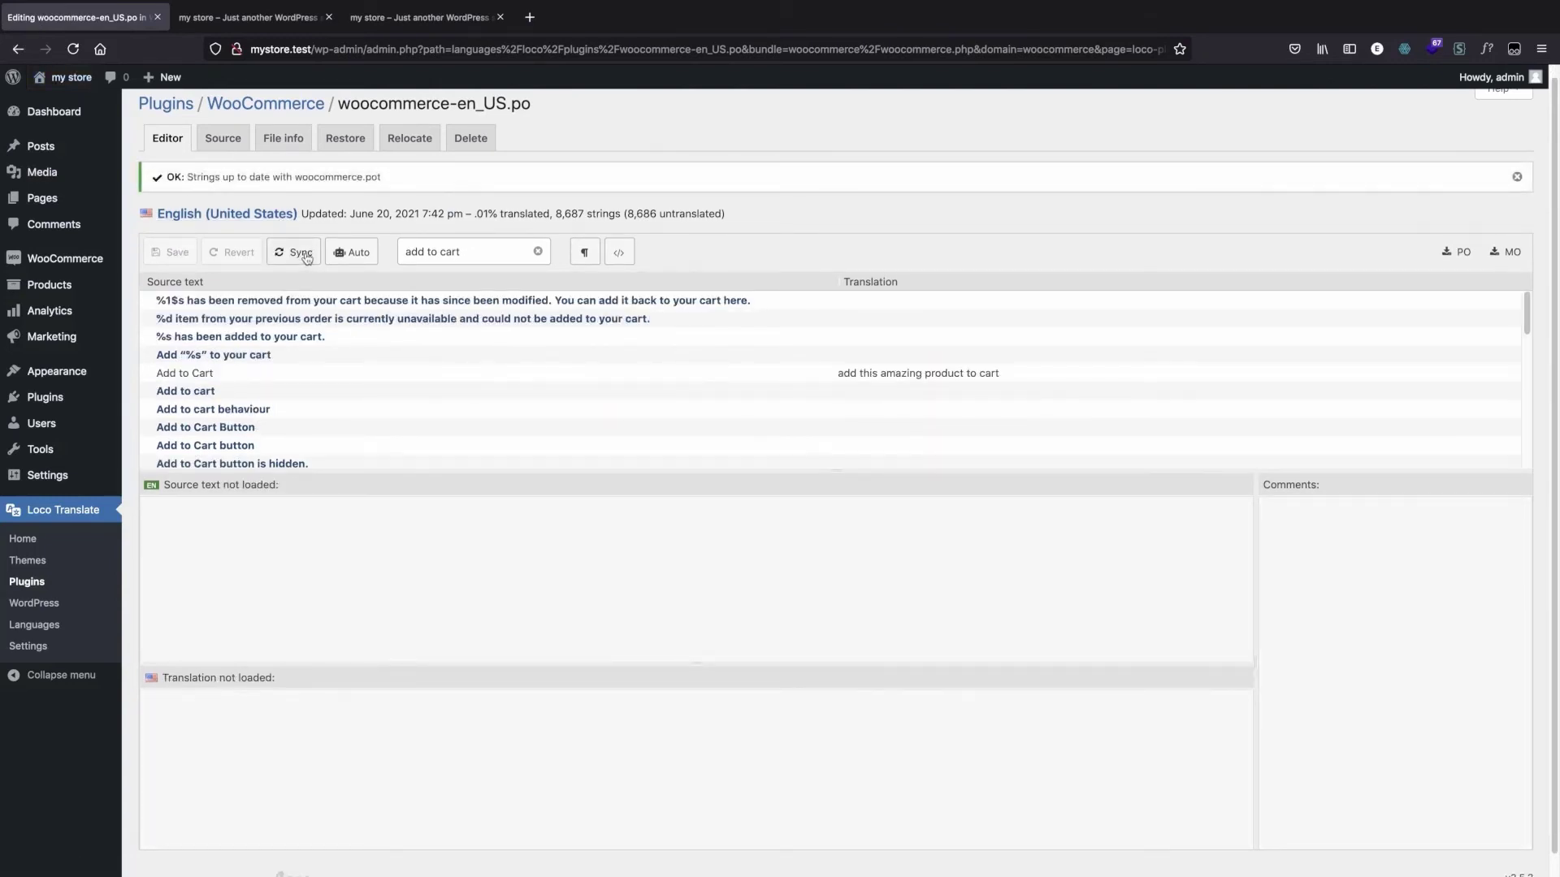
{"action": "scroll", "coordinate": [277, 426], "scroll_direction": "up", "scroll_amount": 1}
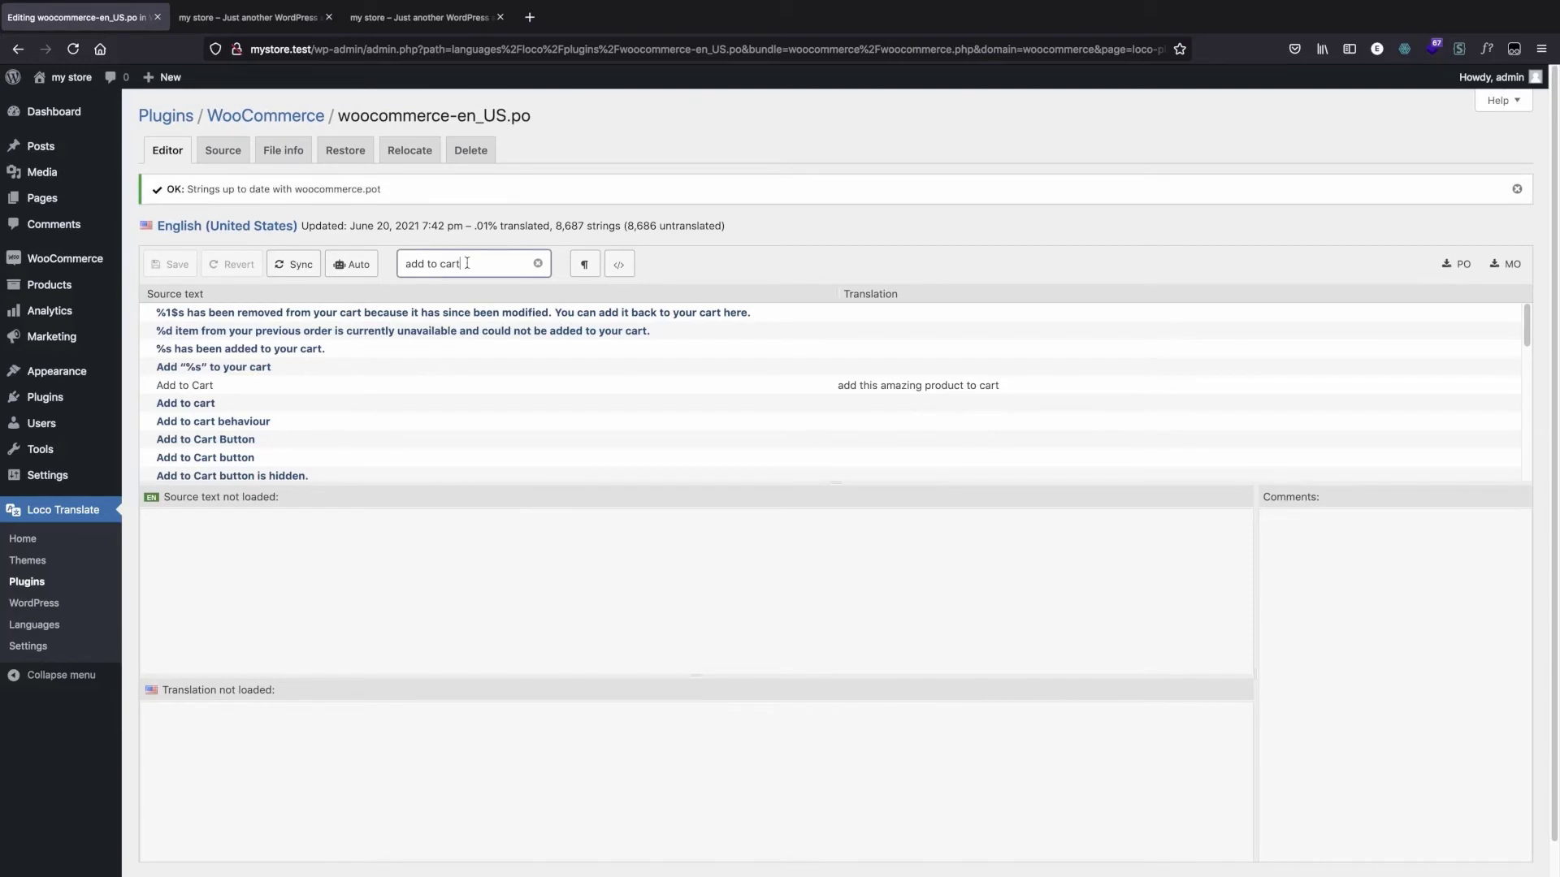
{"action": "key", "text": "BackSpace"}
{"action": "key", "text": "BackSpace"}
{"action": "key", "text": "BackSpace"}
{"action": "key", "text": "BackSpace"}
{"action": "key", "text": "BackSpace"}
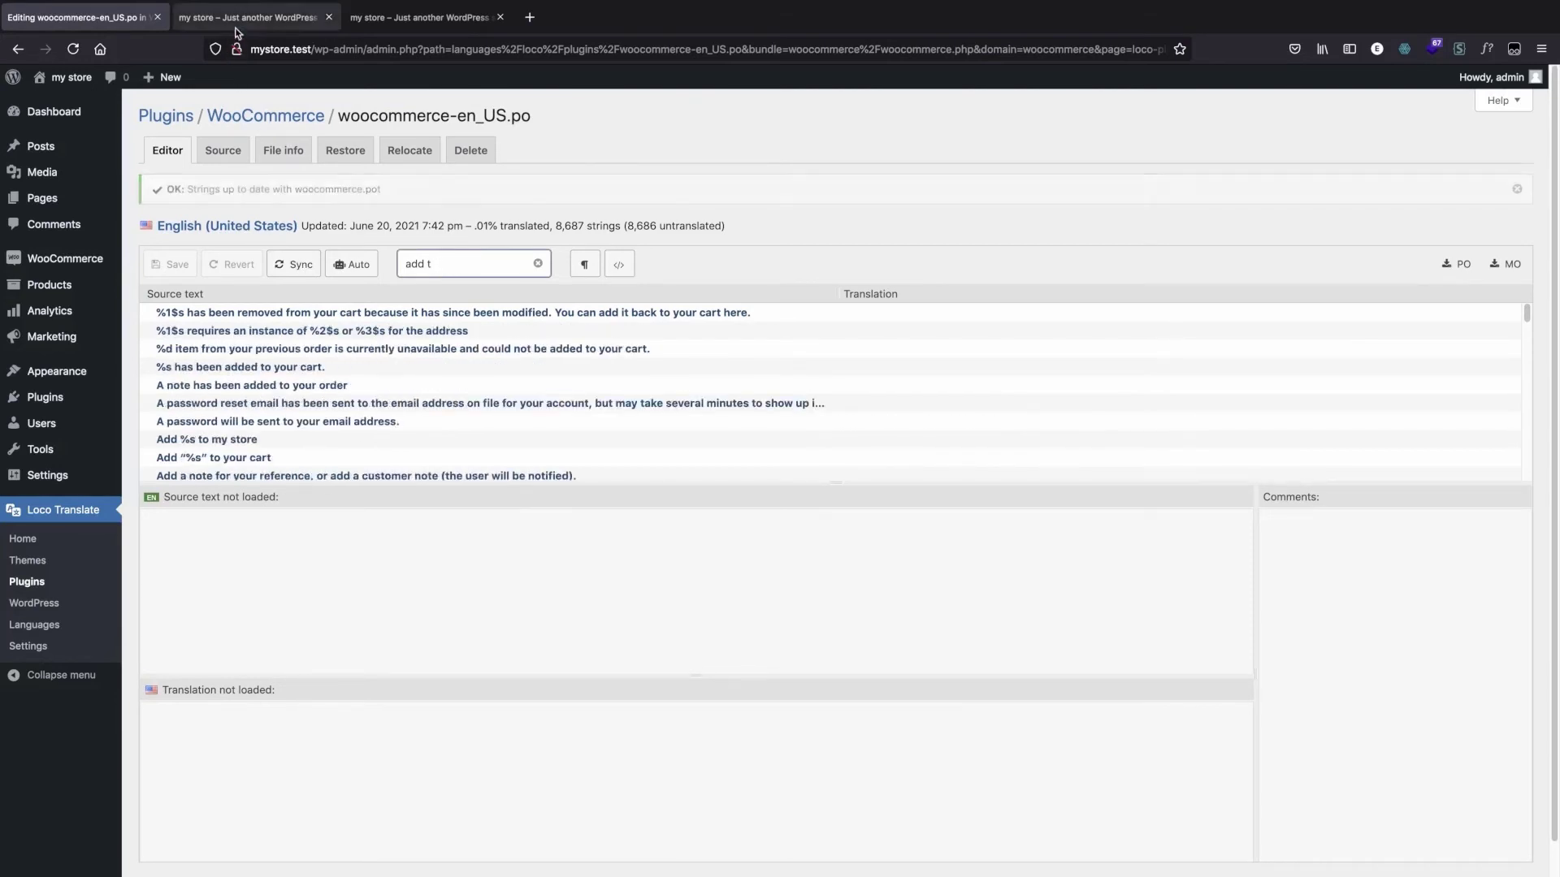
Step: Reload the storefront, check the product buttons' text in both store tabs, and return to the translation editor
{"action": "left_click", "coordinate": [238, 29]}
{"action": "left_click", "coordinate": [431, 47]}
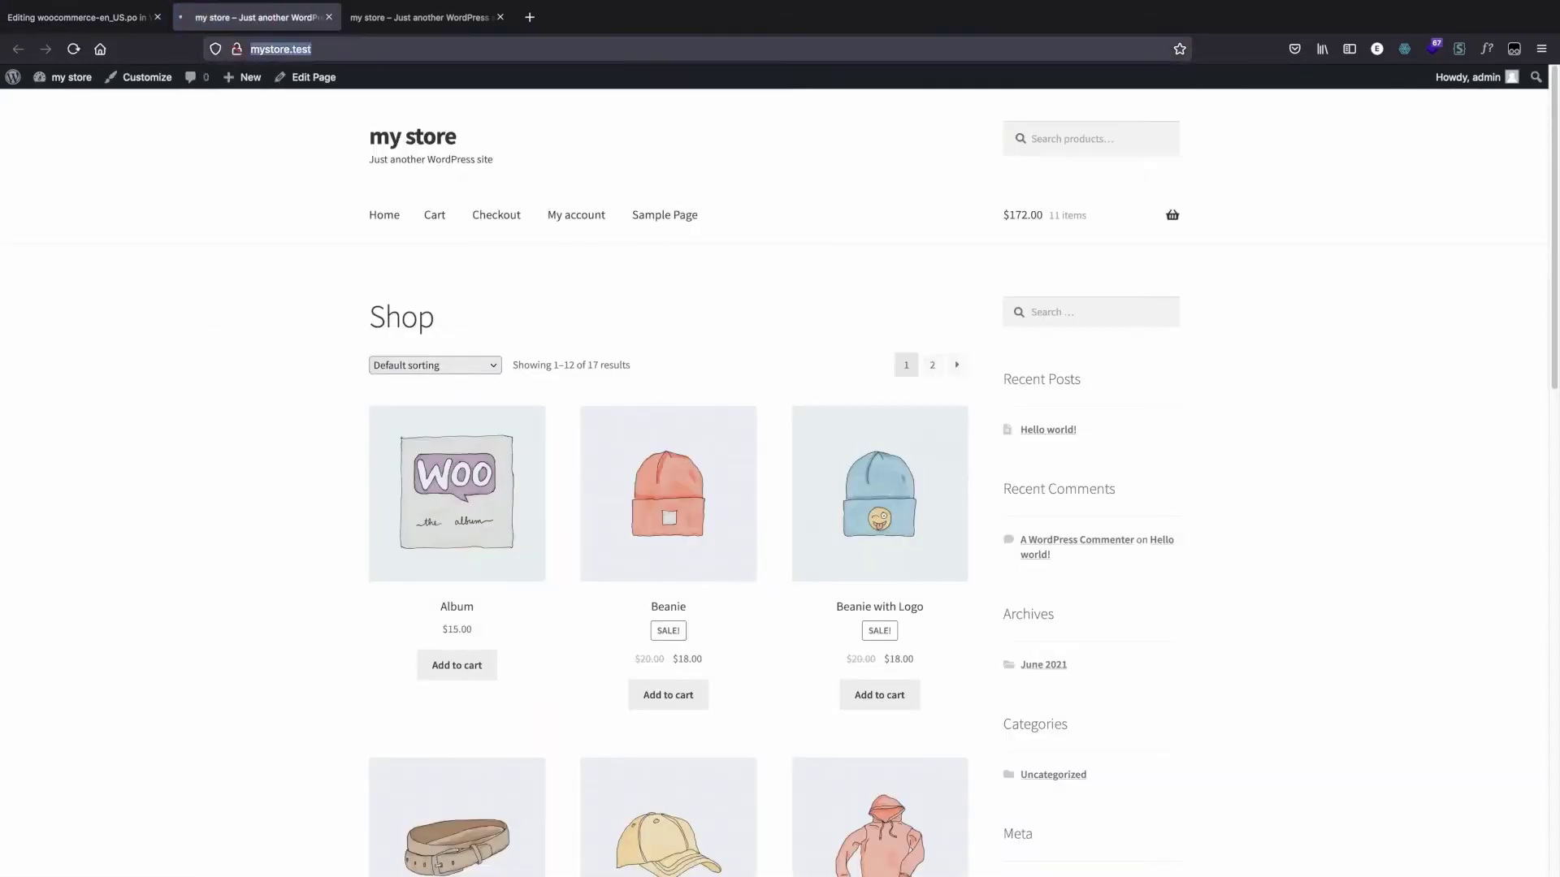
{"action": "key", "text": "Return"}
{"action": "left_click", "coordinate": [426, 27]}
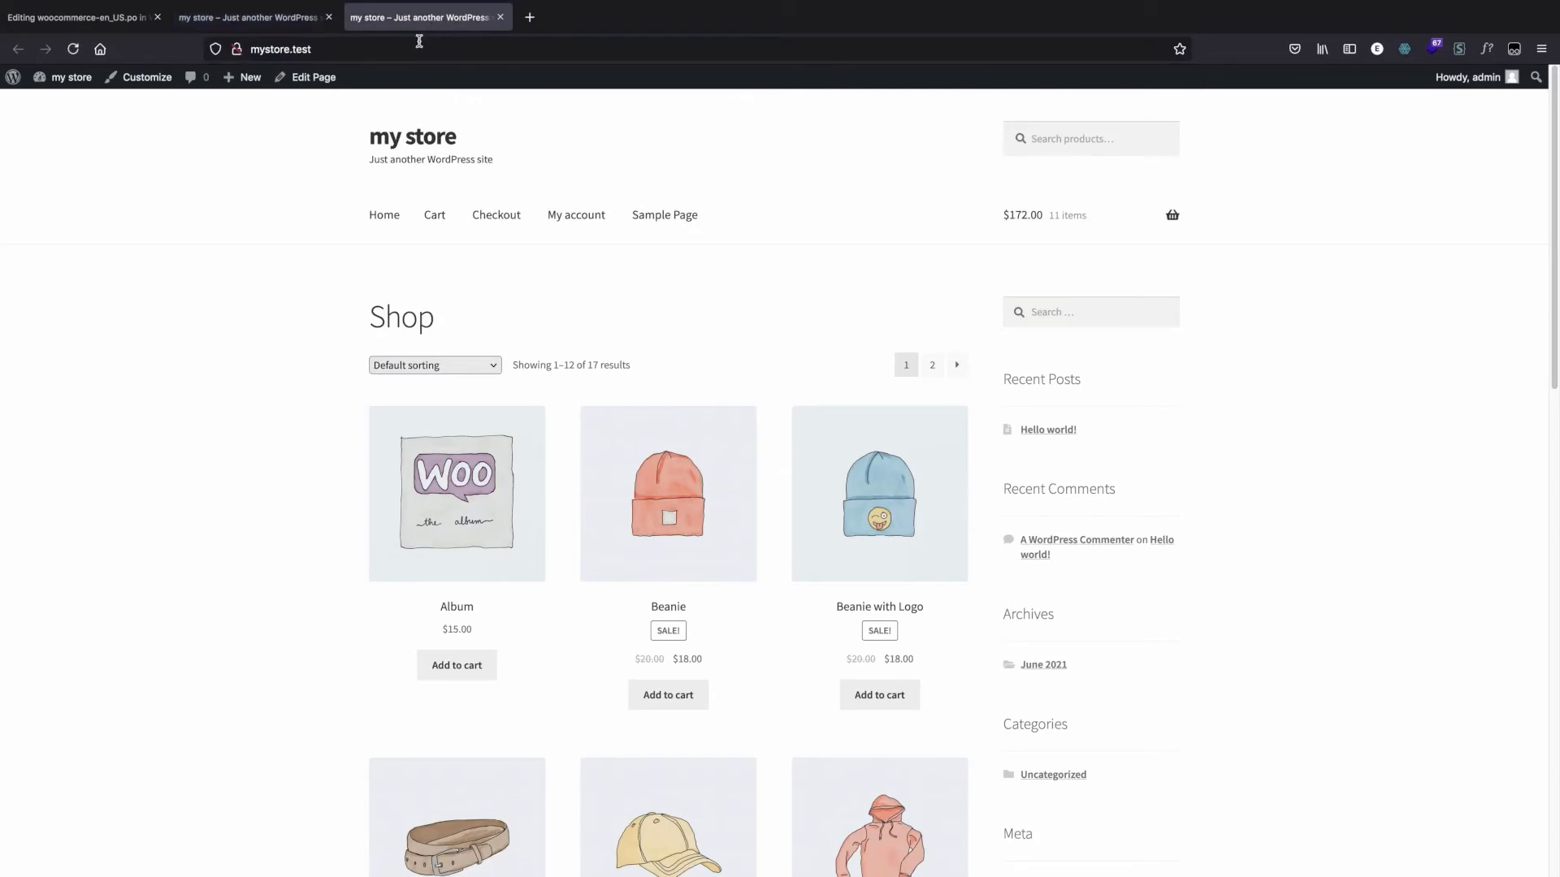
{"action": "left_click", "coordinate": [420, 41]}
{"action": "key", "text": "Escape"}
{"action": "left_click", "coordinate": [77, 17]}
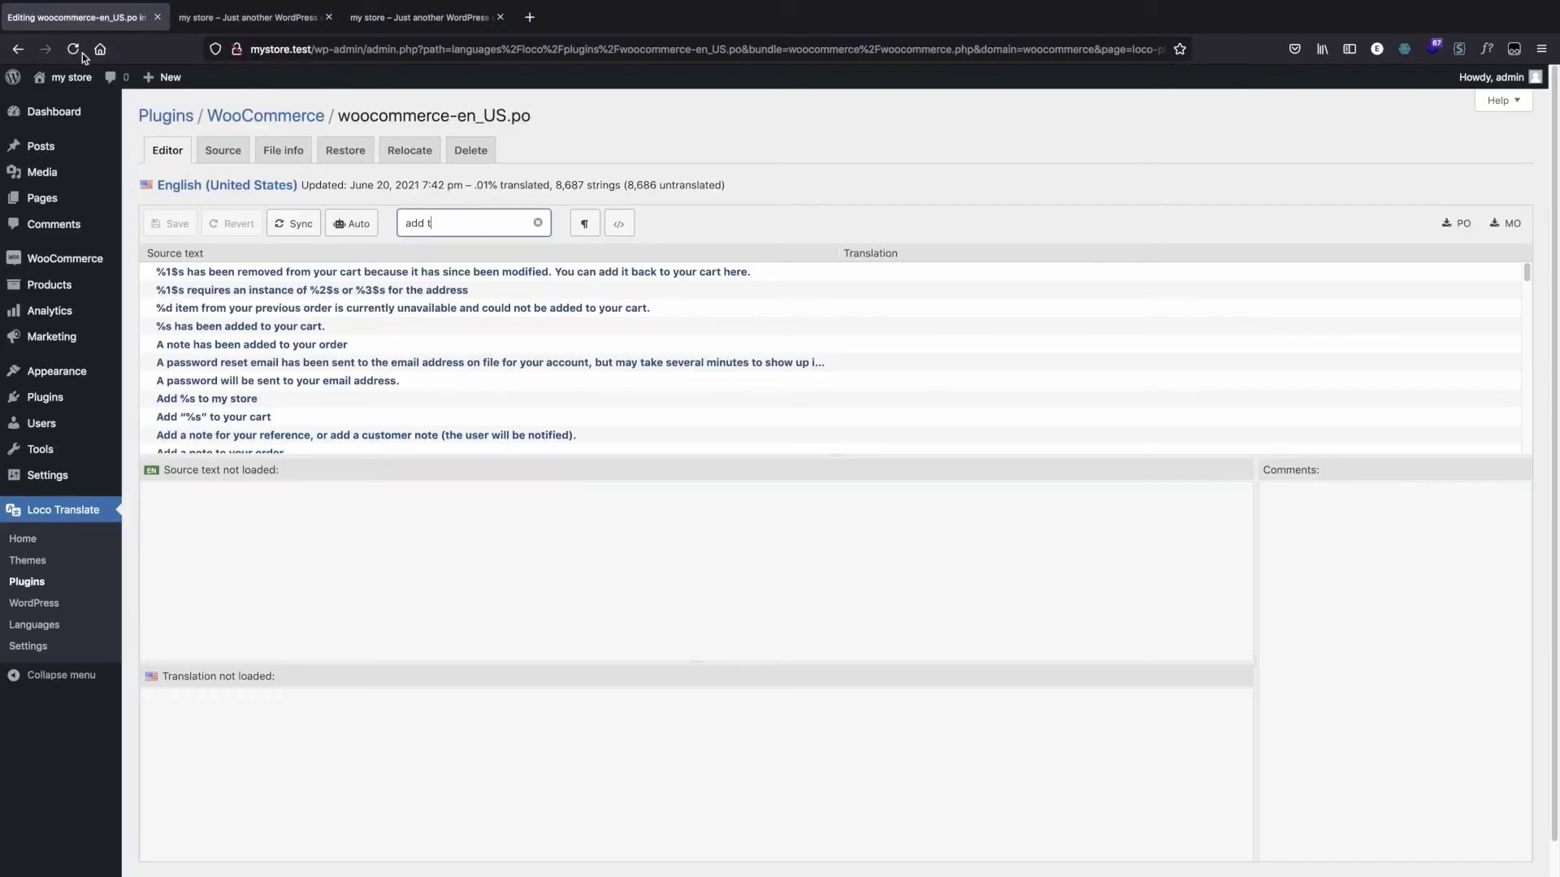
Step: Filter the translations by "add to cart" again and review the translated "Add to Cart" entry
{"action": "left_click", "coordinate": [447, 229]}
{"action": "key", "text": "BackSpace"}
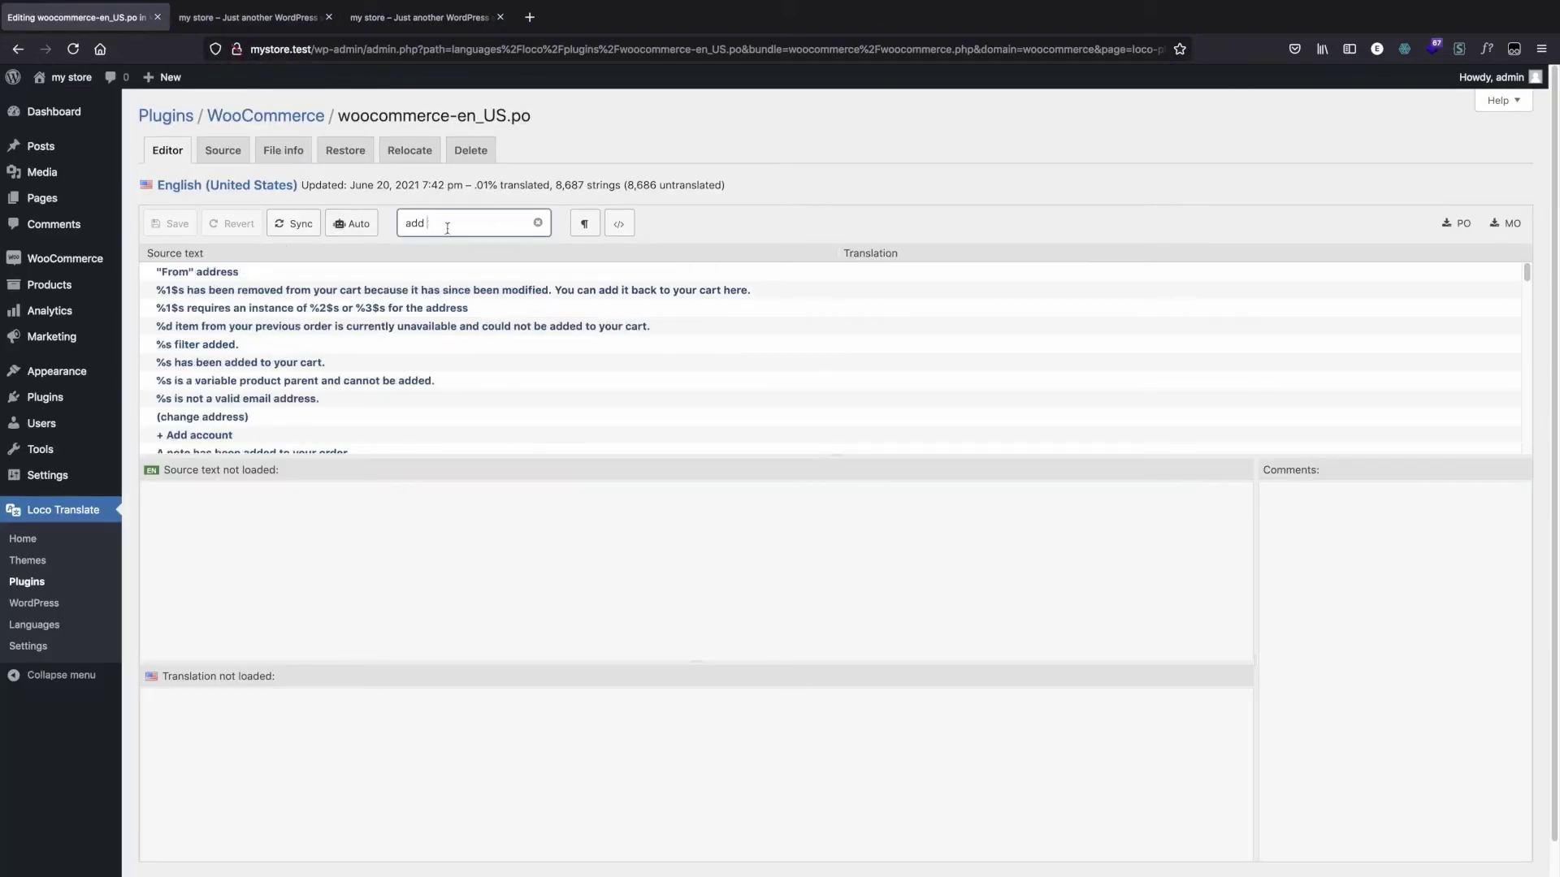
{"action": "type", "text": "to"}
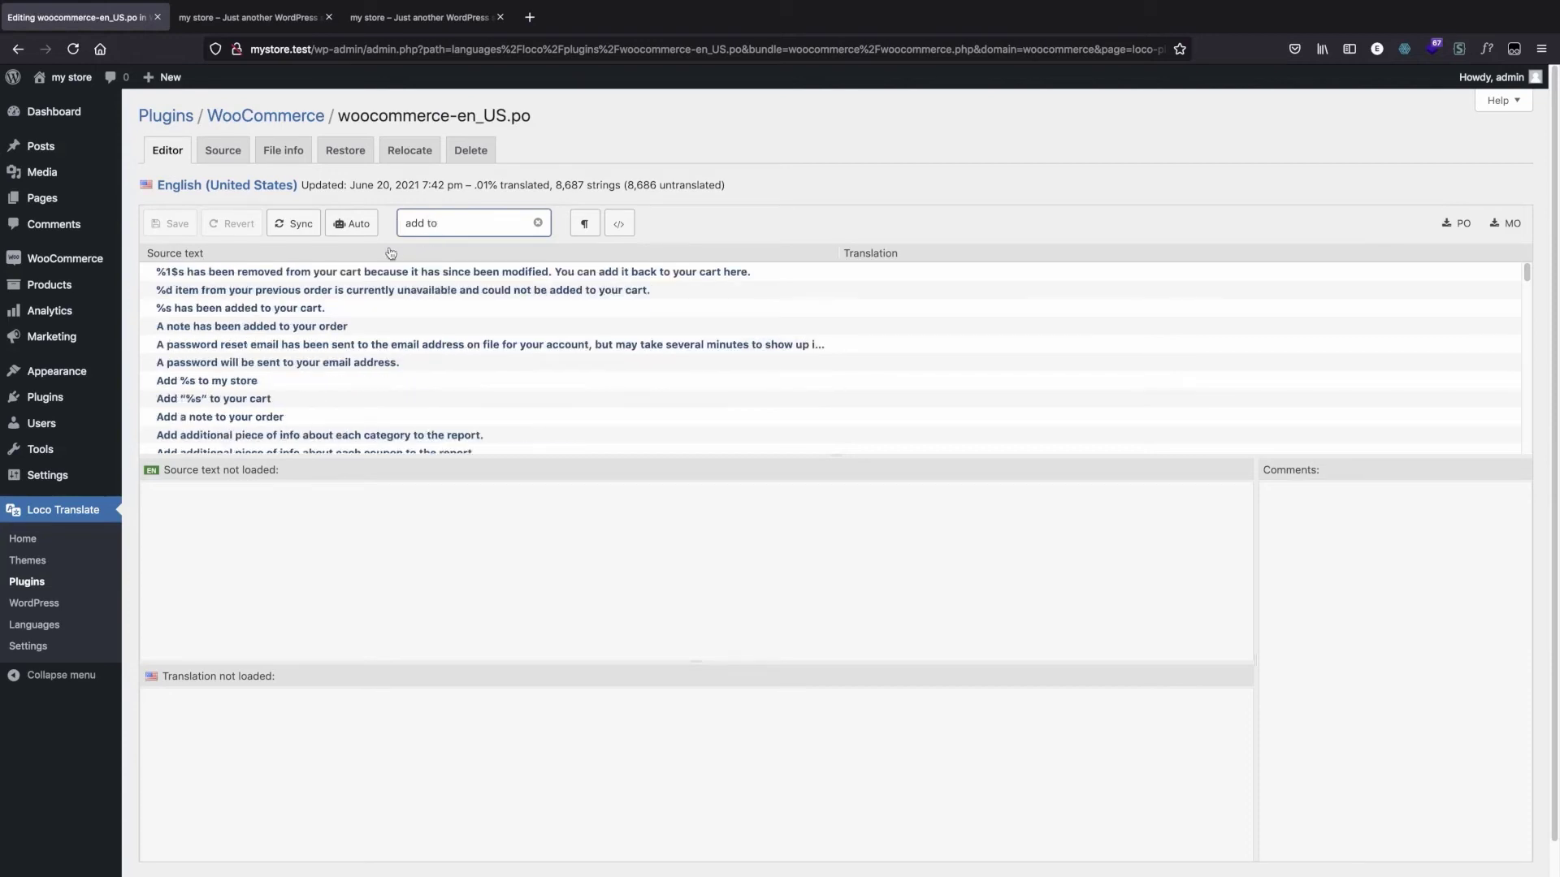
{"action": "type", "text": " cart"}
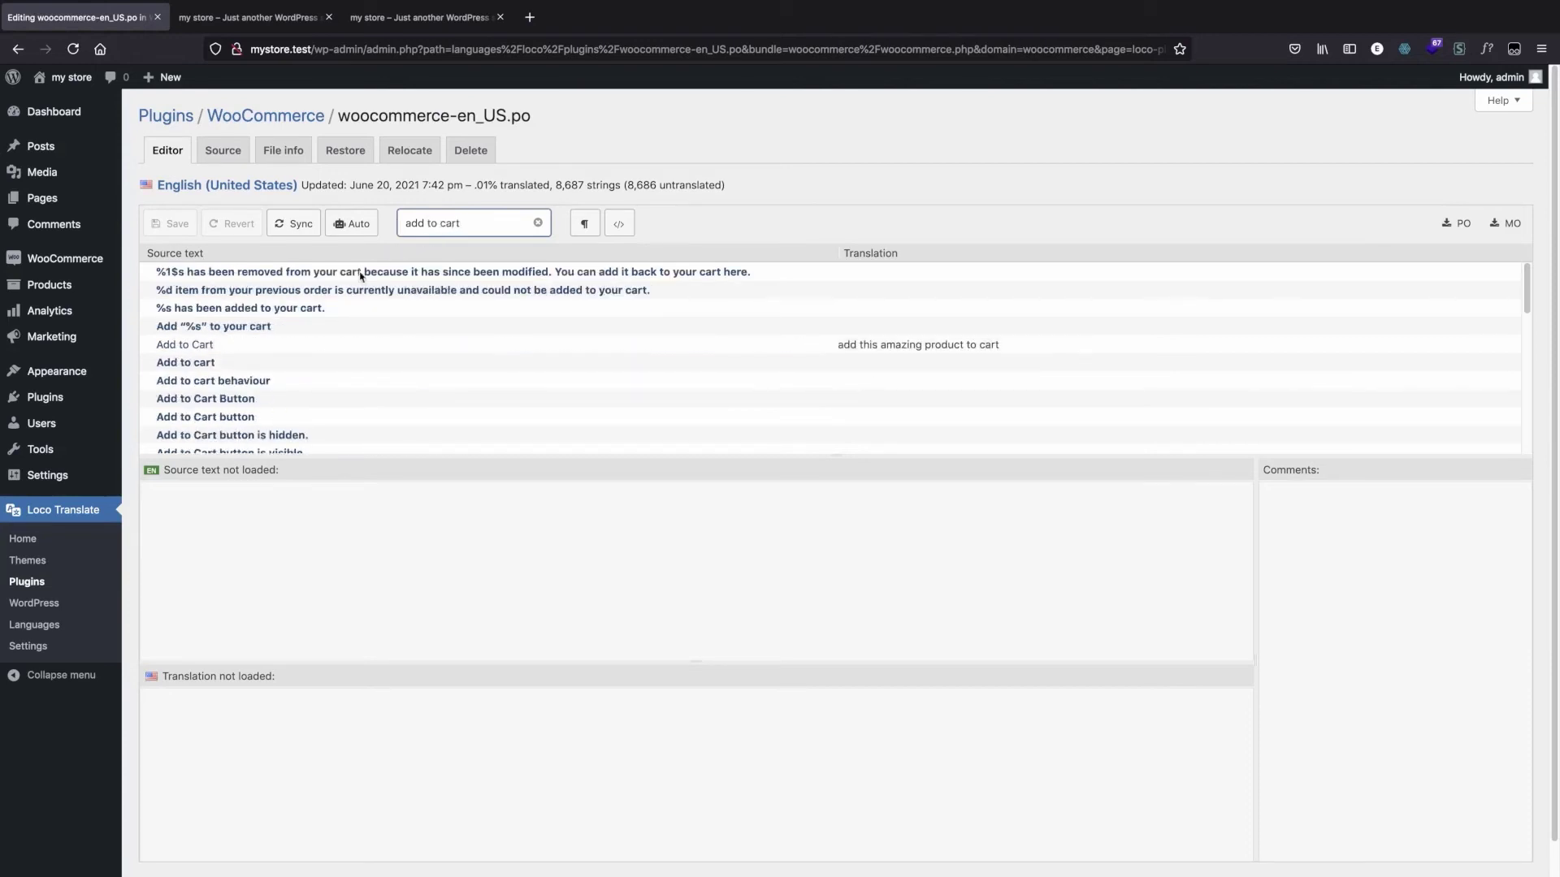
{"action": "left_click", "coordinate": [237, 344]}
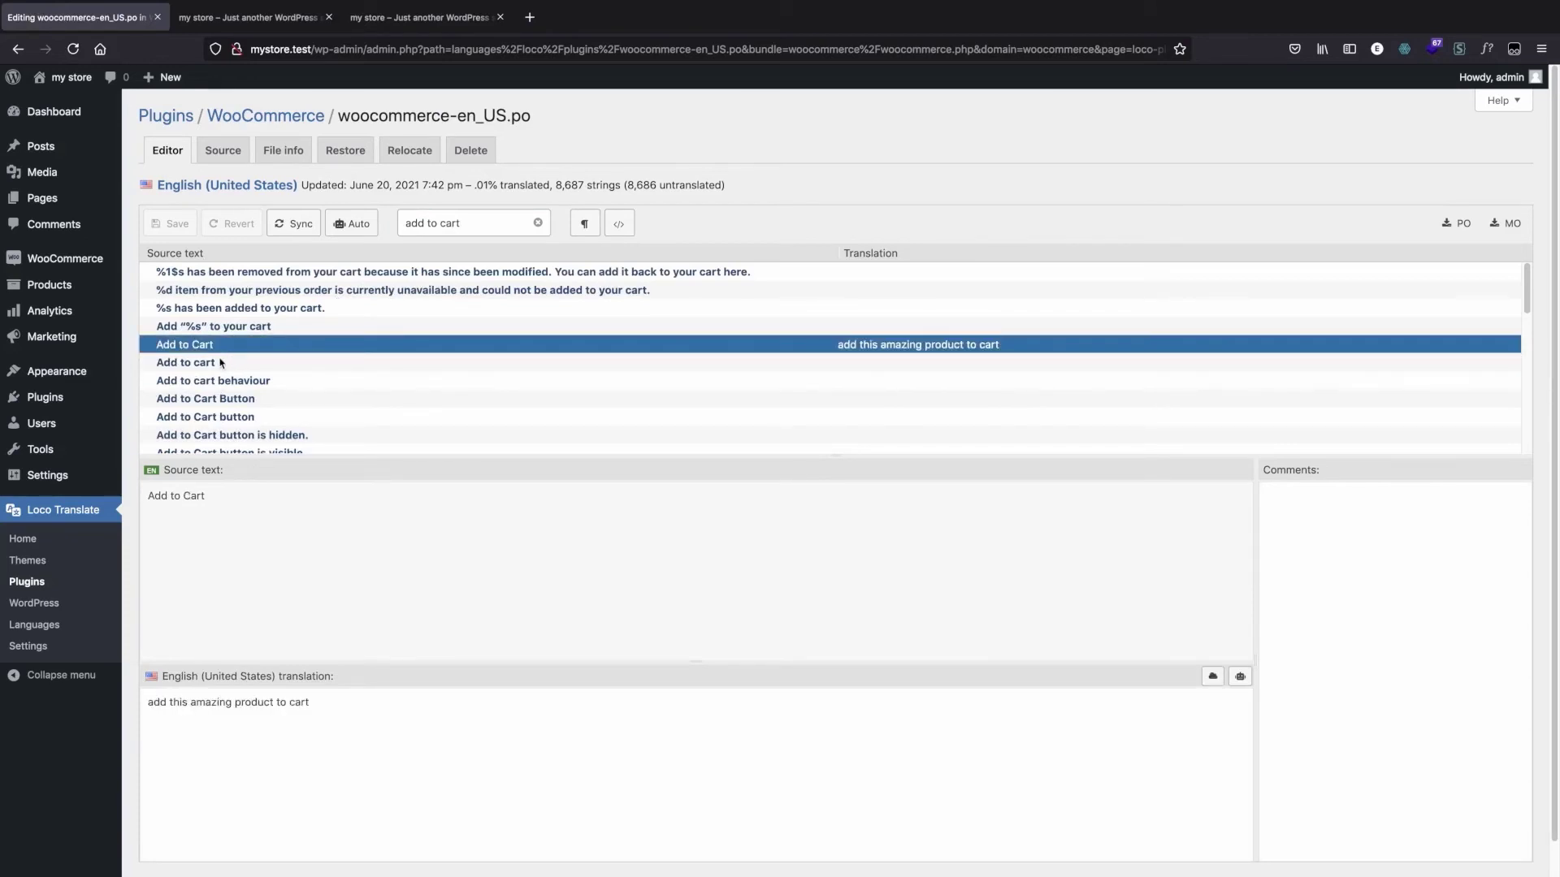
Step: Translate the "Add to cart" string with lowercase "cart" as "add this amazing product", then save and sync the file
{"action": "left_click", "coordinate": [216, 363]}
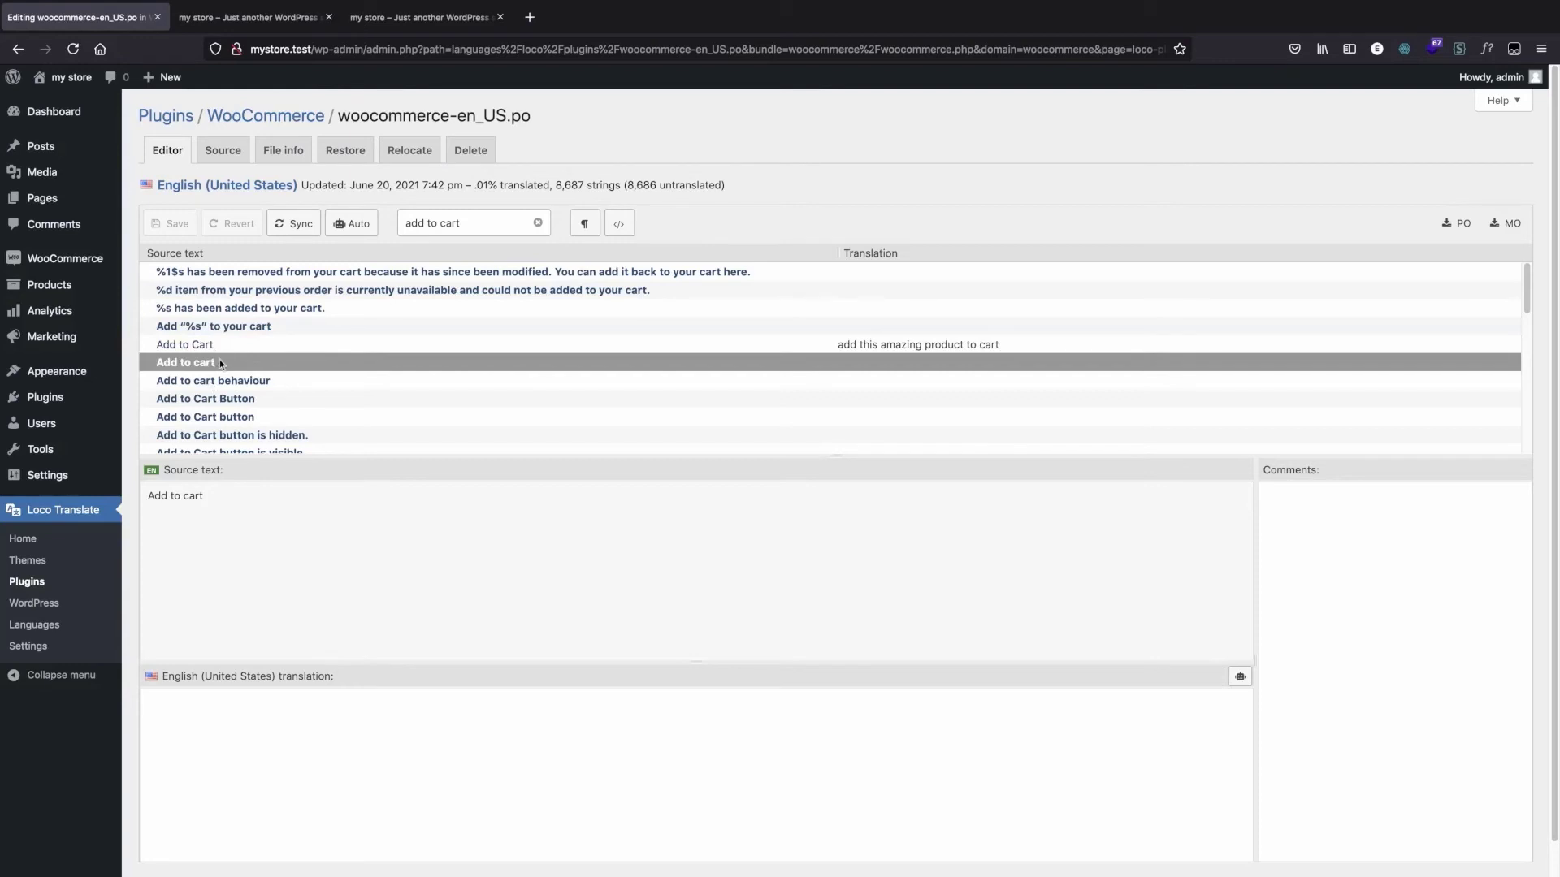
{"action": "scroll", "coordinate": [217, 350], "scroll_direction": "down", "scroll_amount": 1}
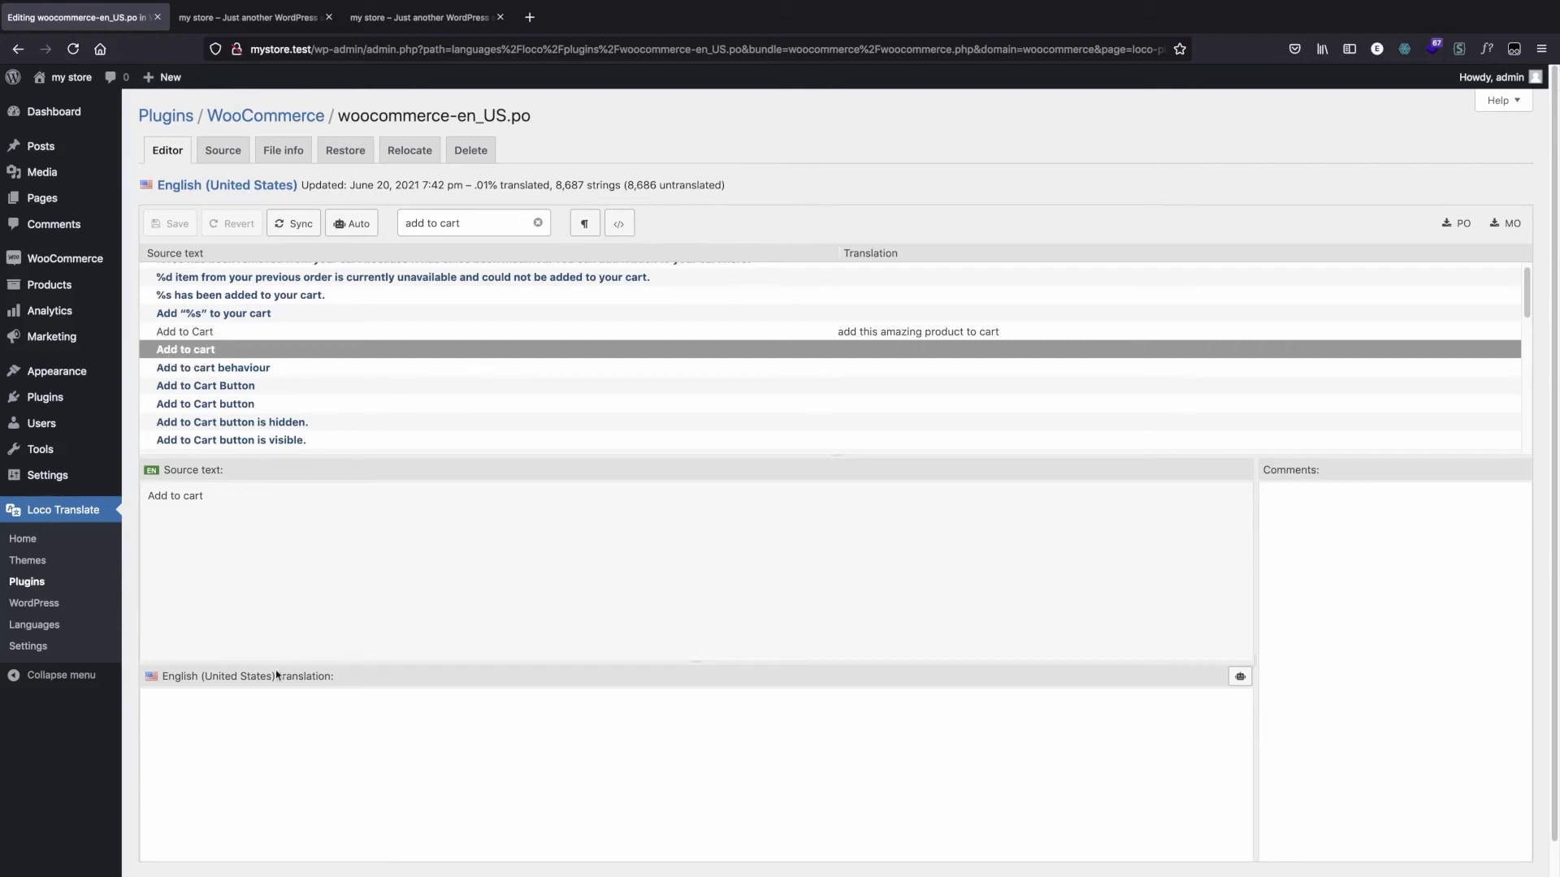
{"action": "left_click", "coordinate": [353, 736]}
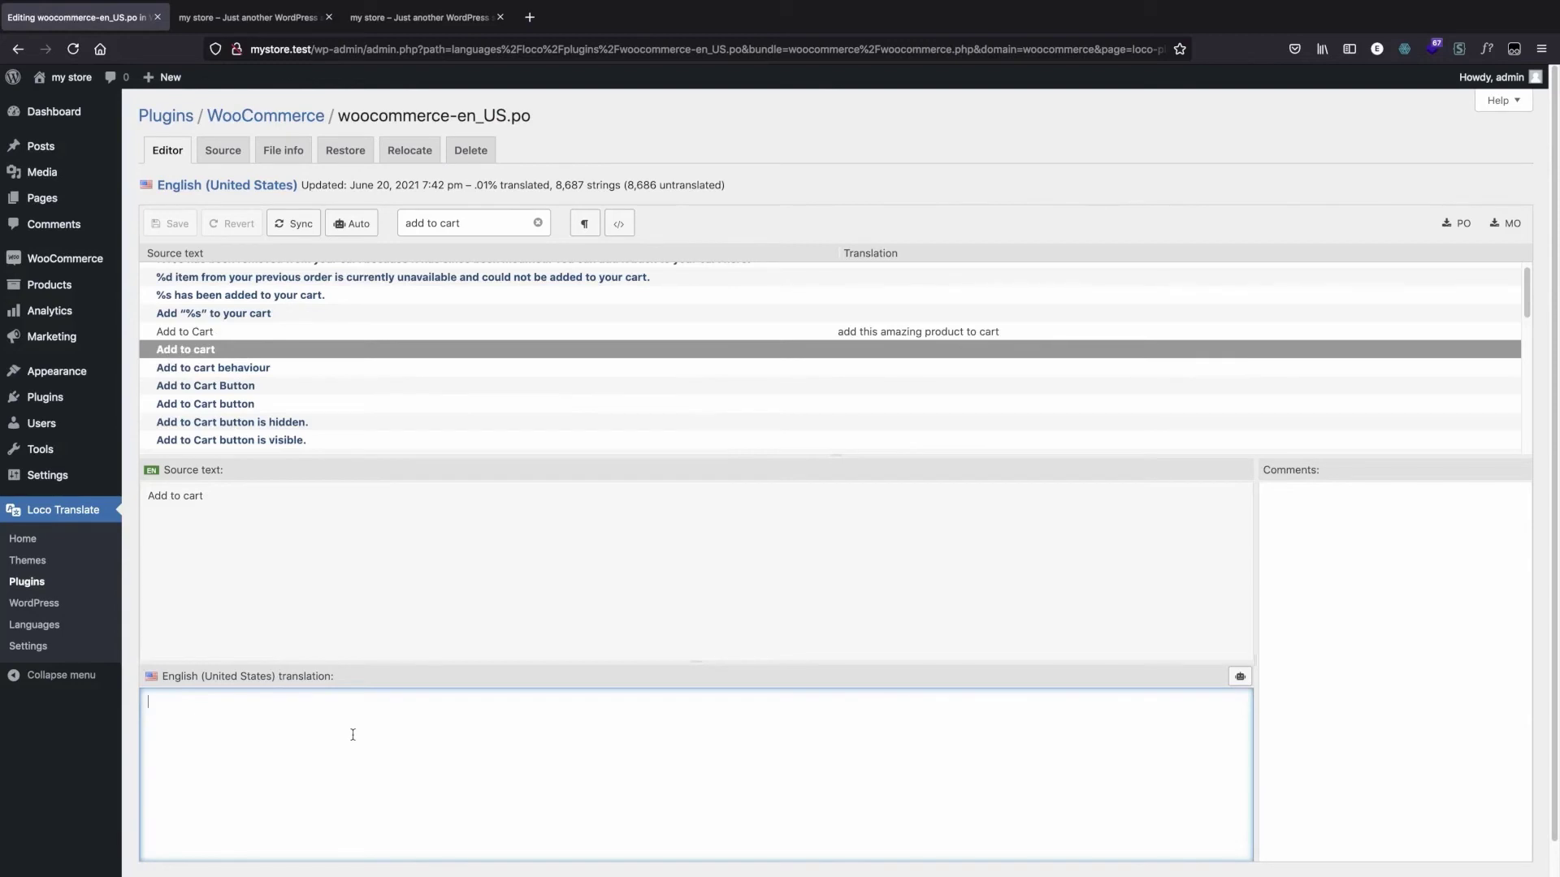
{"action": "type", "text": "a"}
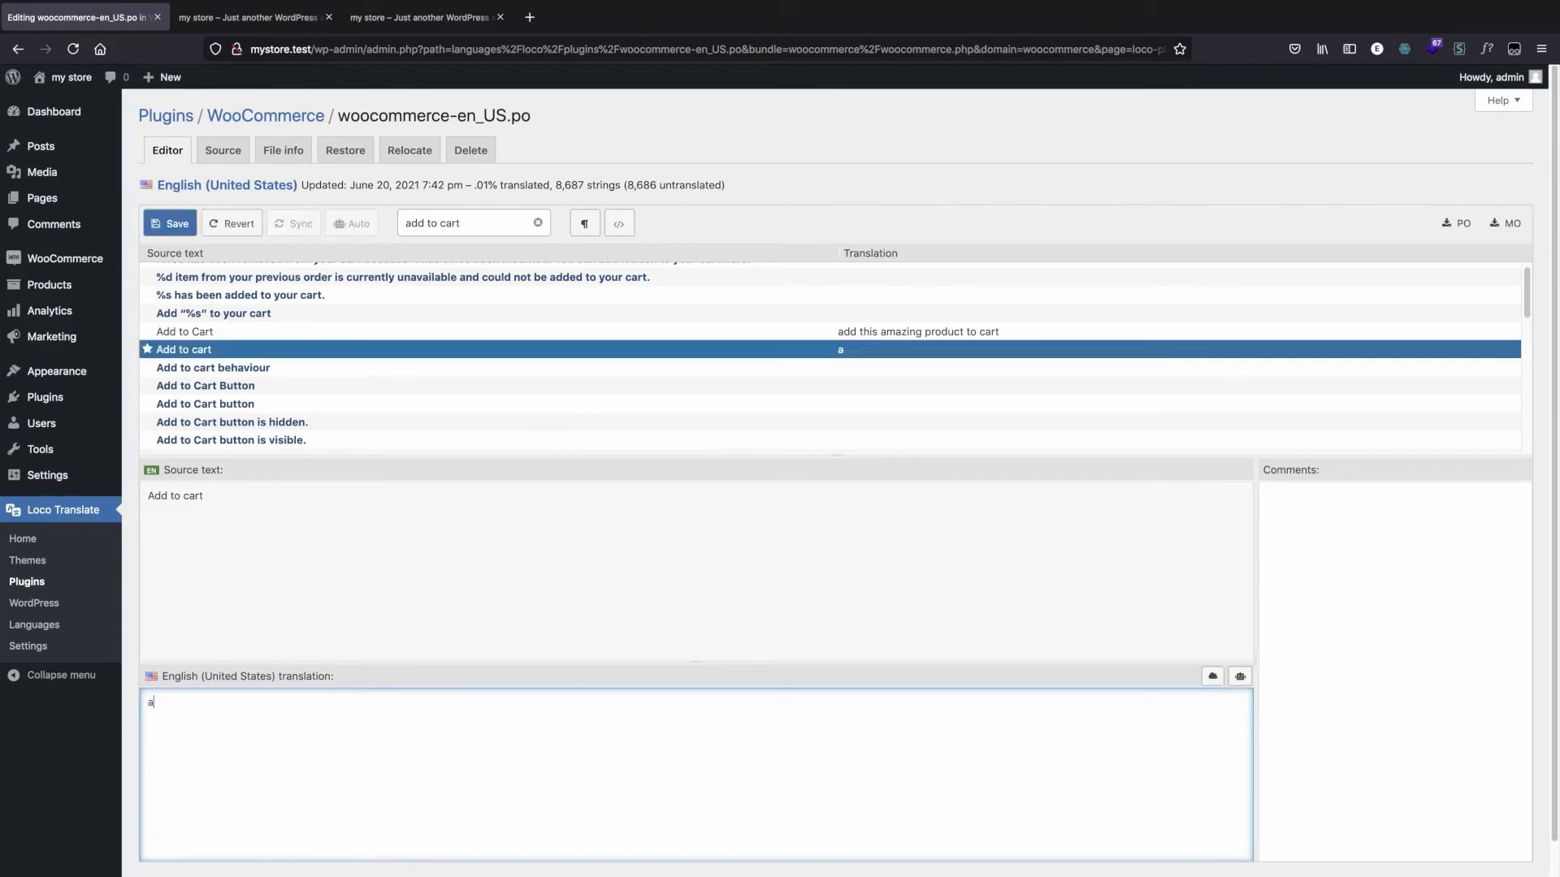
{"action": "type", "text": "dd this amazing product"}
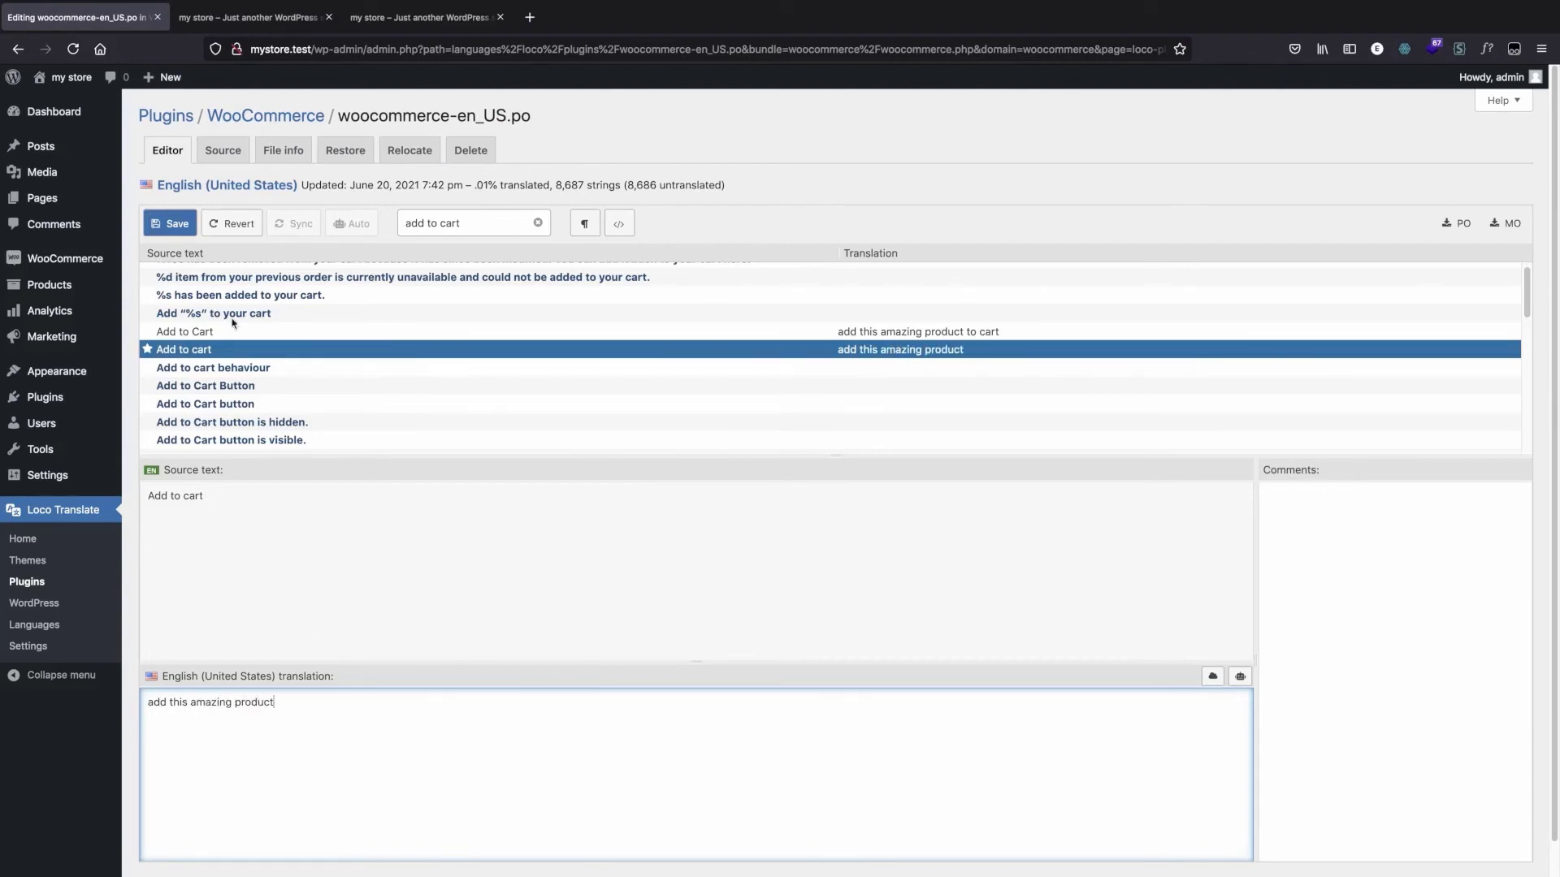
{"action": "left_click", "coordinate": [176, 228]}
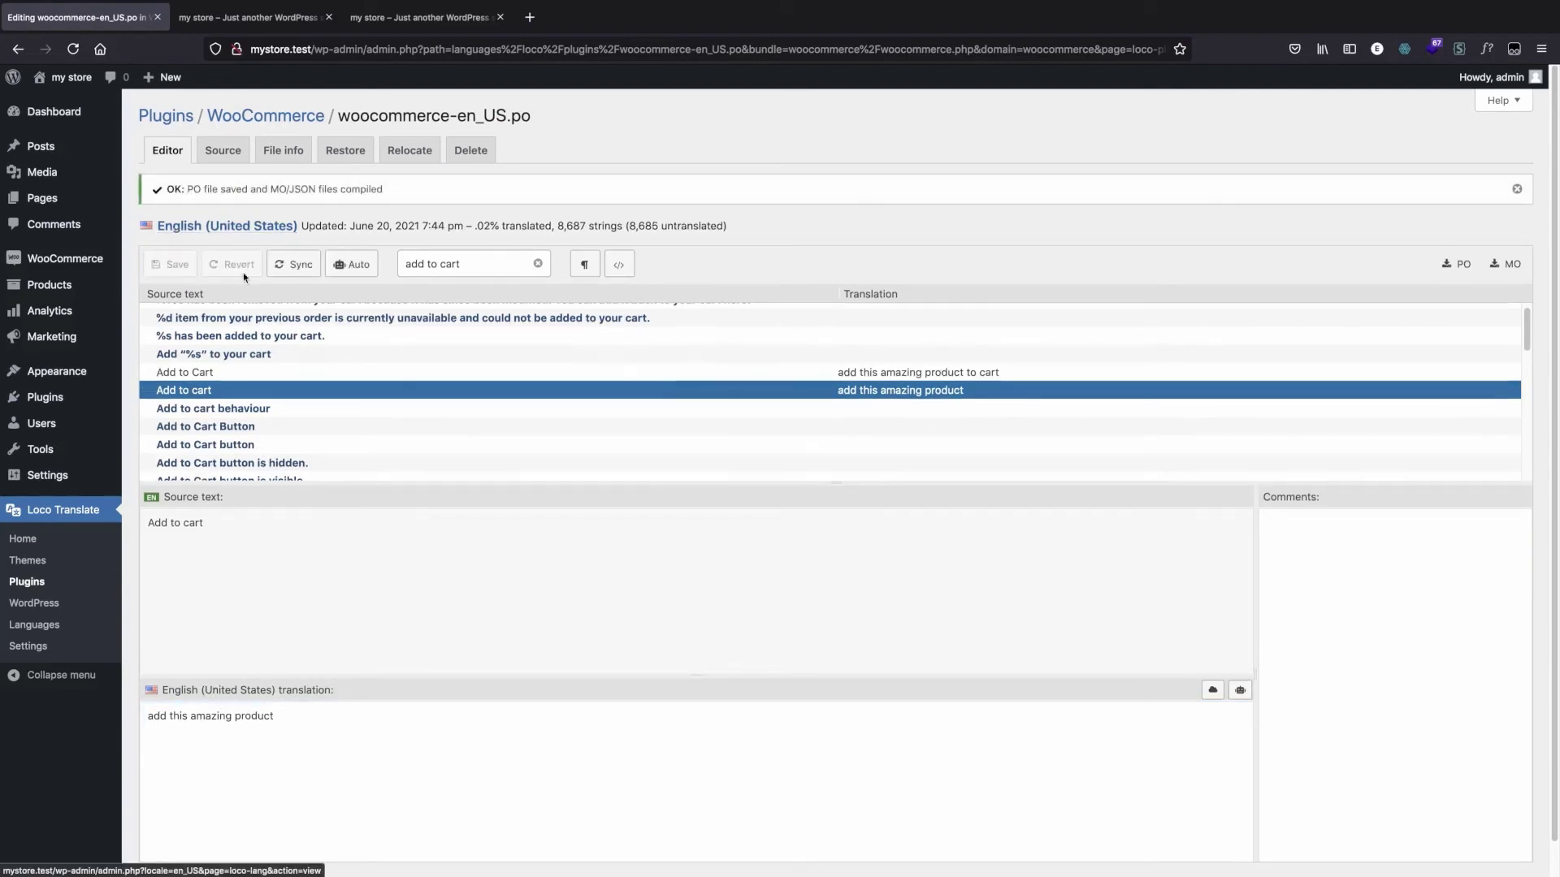
{"action": "left_click", "coordinate": [288, 271]}
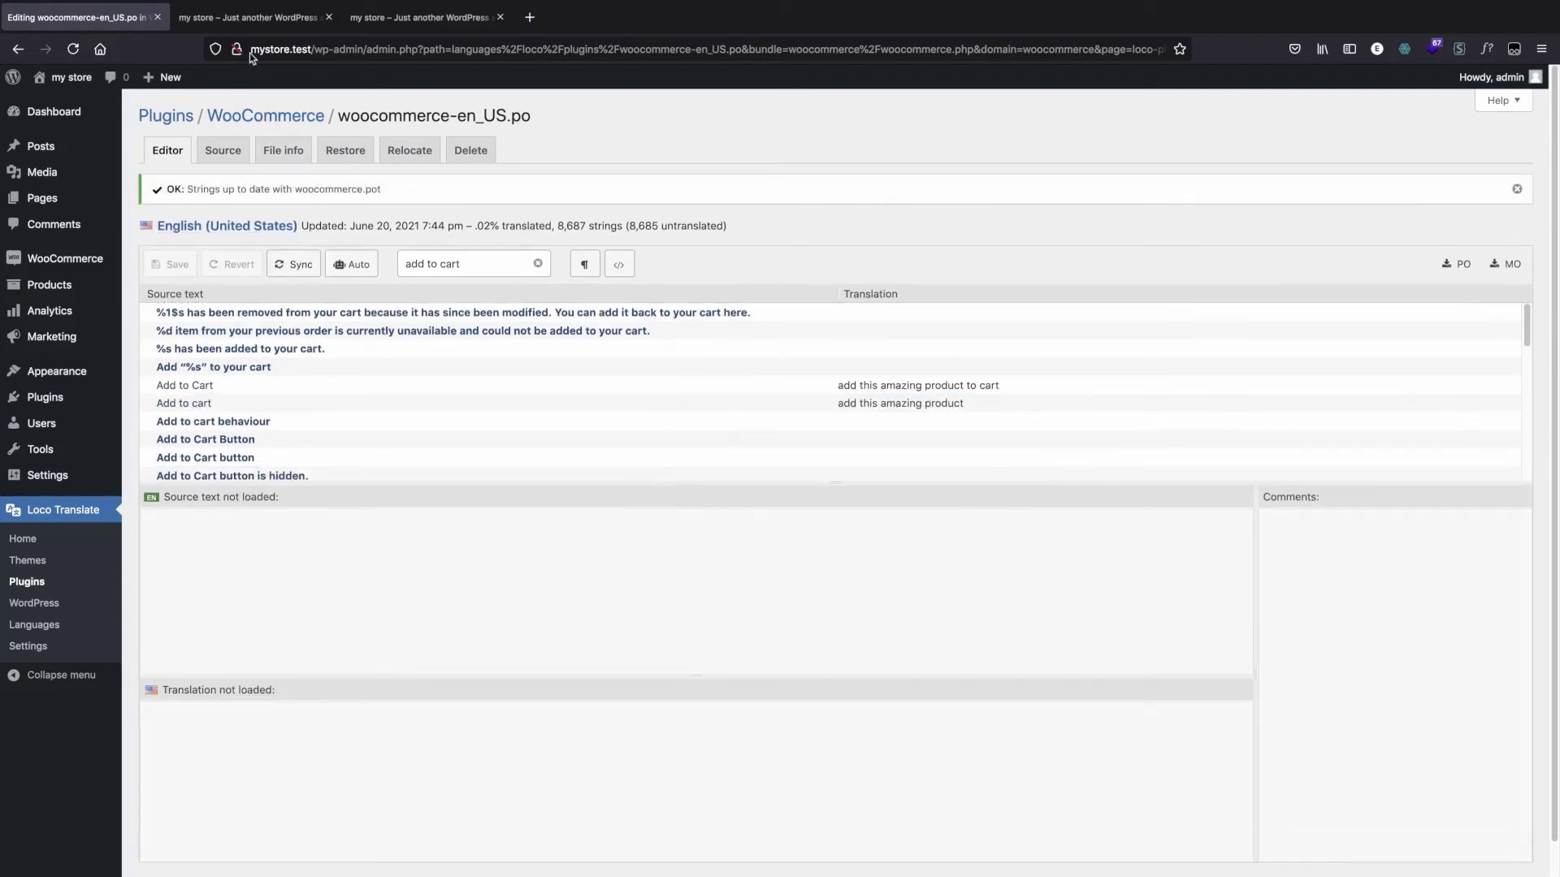
Step: Reload the storefront at mystore.test and check the translated text on the product buttons
{"action": "left_click", "coordinate": [312, 22]}
{"action": "left_click", "coordinate": [356, 46]}
{"action": "key", "text": "Return"}
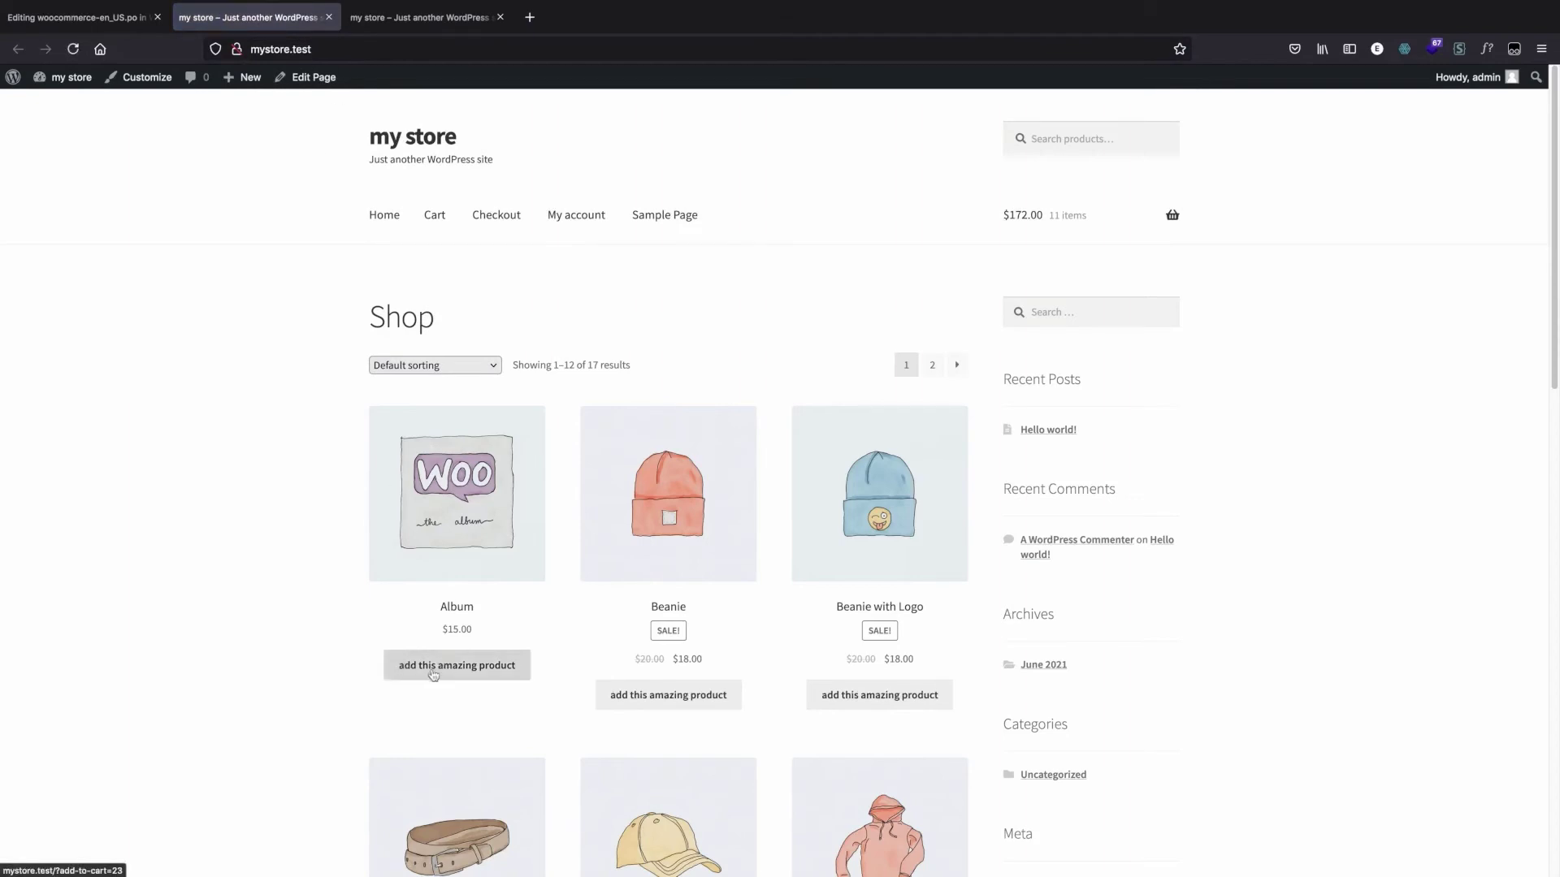
Step: Check the product buttons across the shop page, add the Album to the cart and open the cart page
{"action": "scroll", "coordinate": [472, 669], "scroll_direction": "down", "scroll_amount": 3}
{"action": "scroll", "coordinate": [472, 669], "scroll_direction": "down", "scroll_amount": 12}
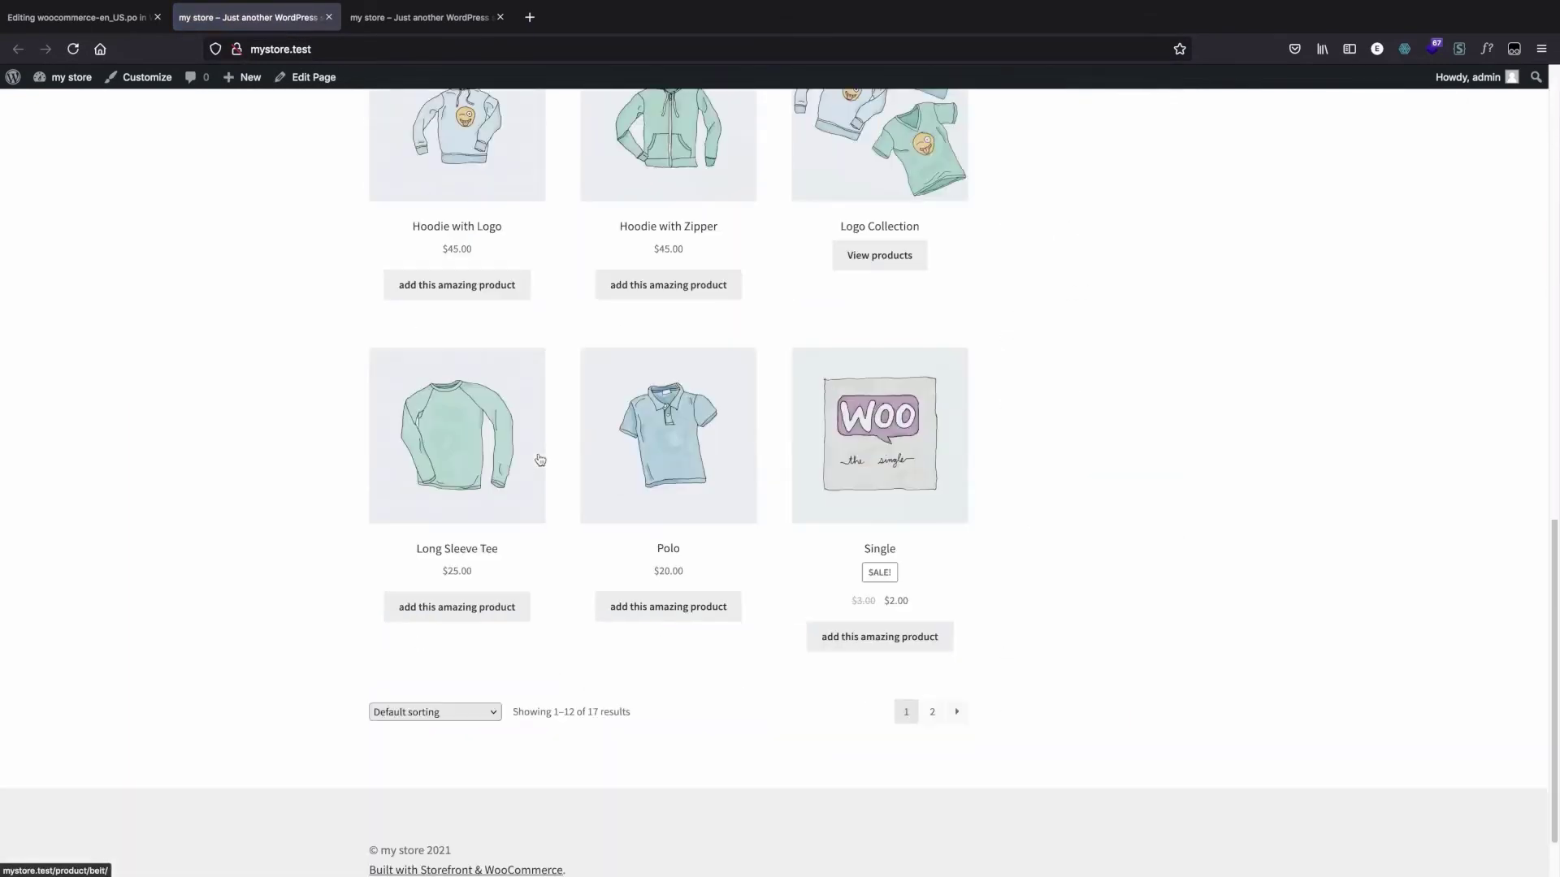
{"action": "scroll", "coordinate": [916, 480], "scroll_direction": "up", "scroll_amount": 14}
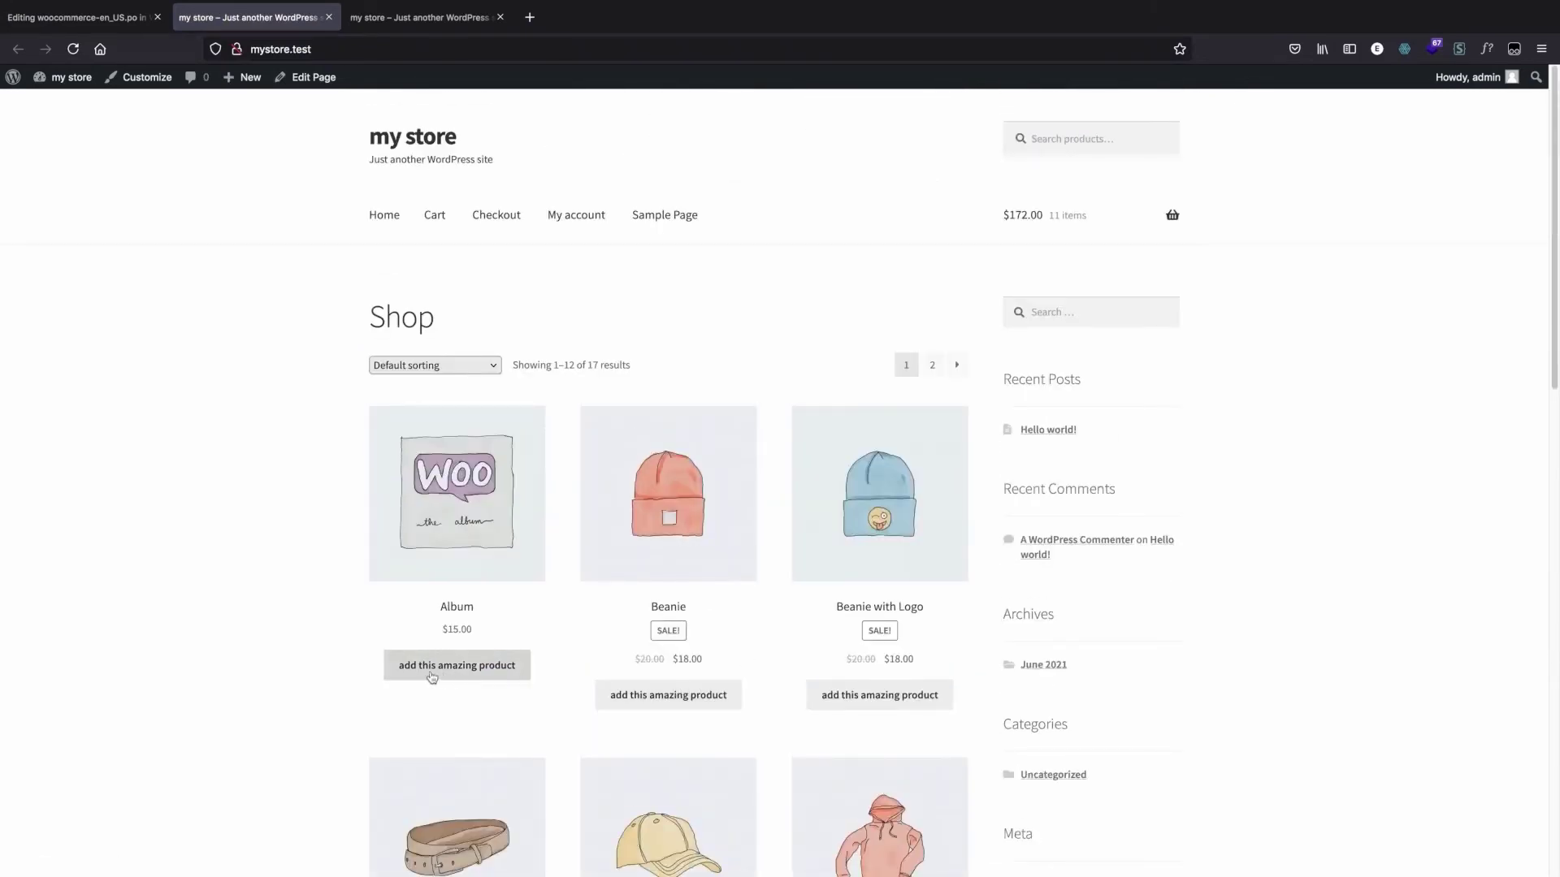
{"action": "scroll", "coordinate": [434, 654], "scroll_direction": "down", "scroll_amount": 2}
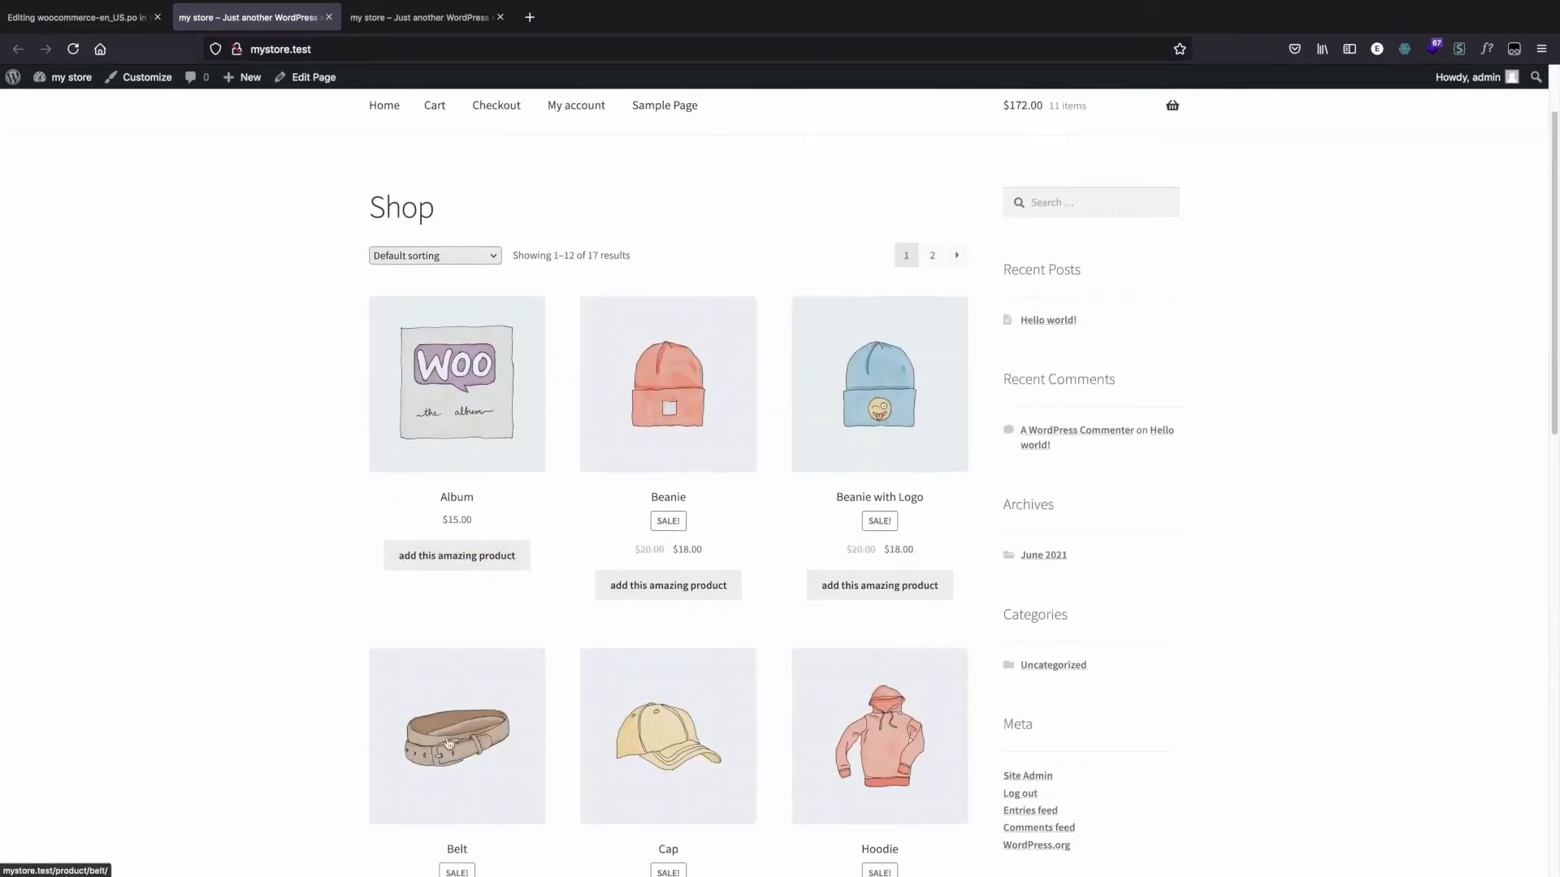
{"action": "left_click", "coordinate": [443, 565]}
{"action": "left_click", "coordinate": [454, 590]}
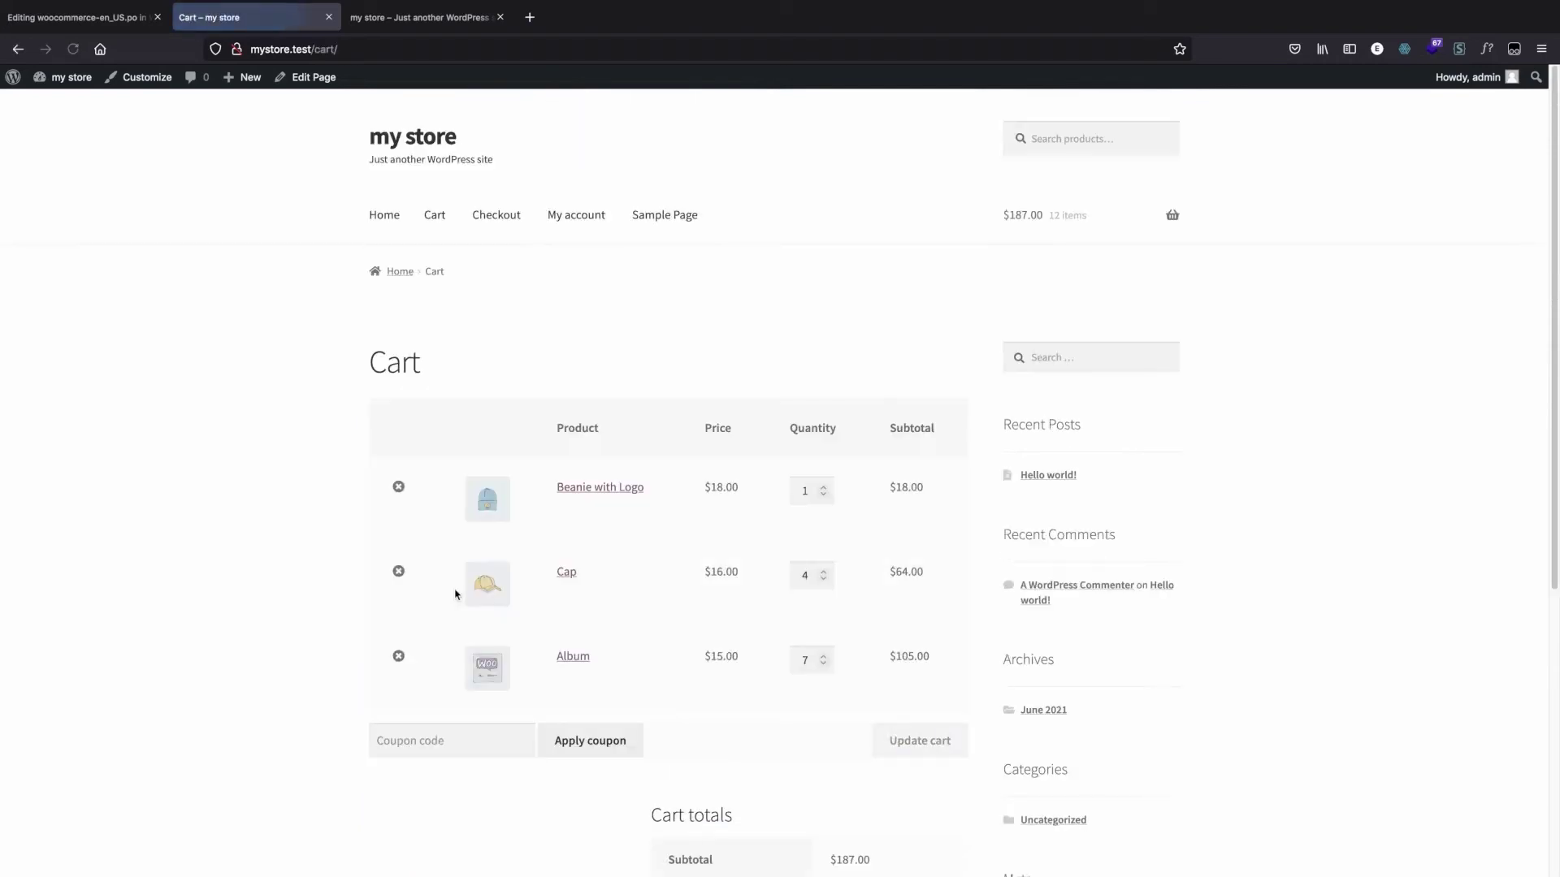
{"action": "scroll", "coordinate": [560, 427], "scroll_direction": "down", "scroll_amount": 3}
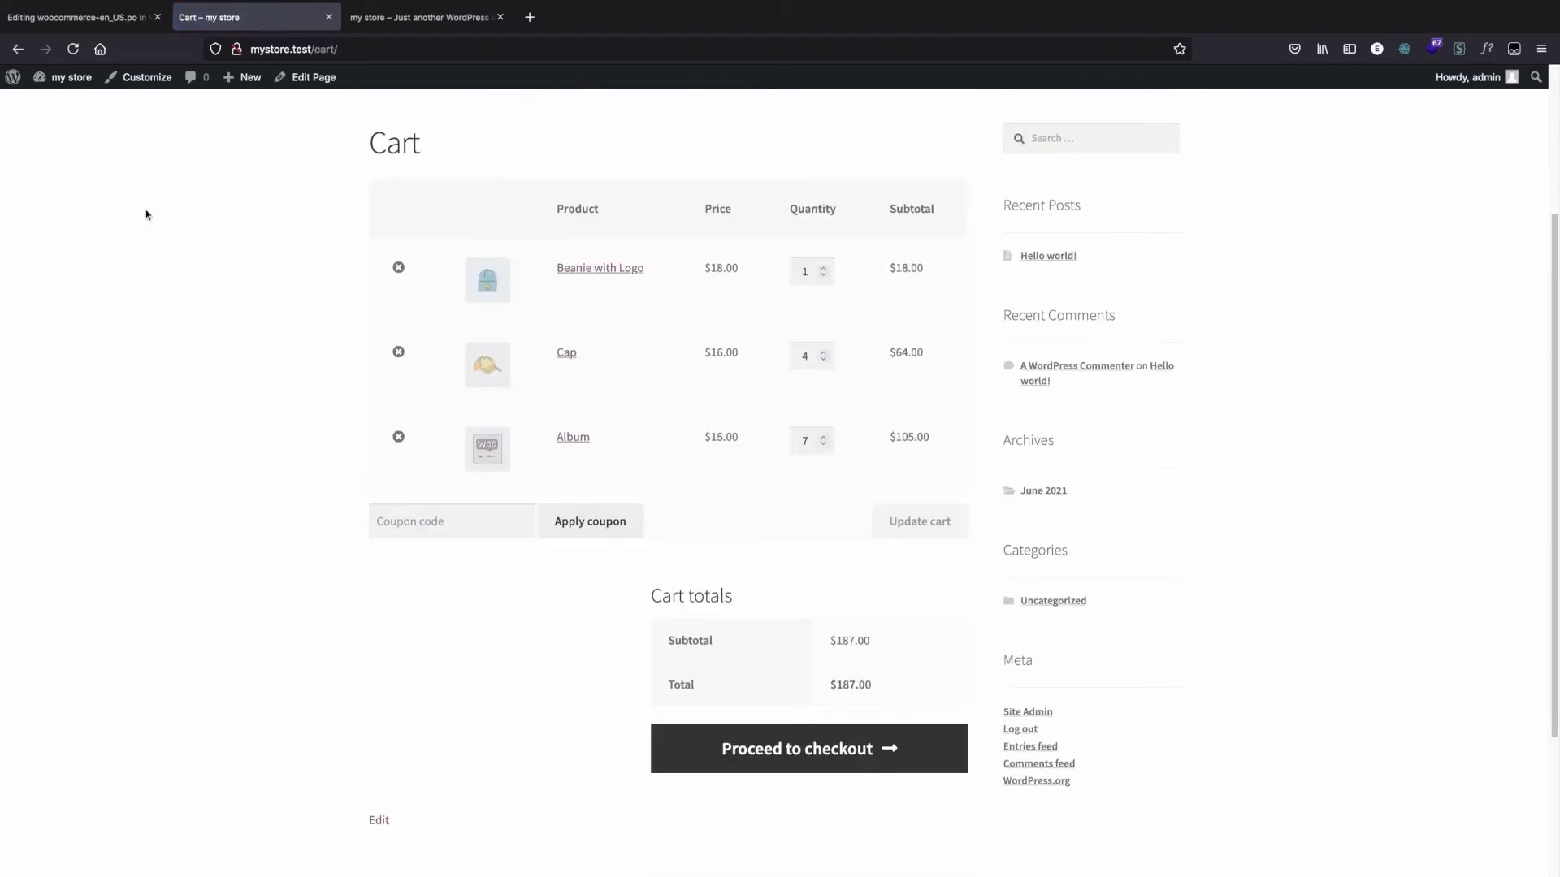
Step: Return to the translation editor and look through the strings matching "add to cart"
{"action": "left_click", "coordinate": [41, 20]}
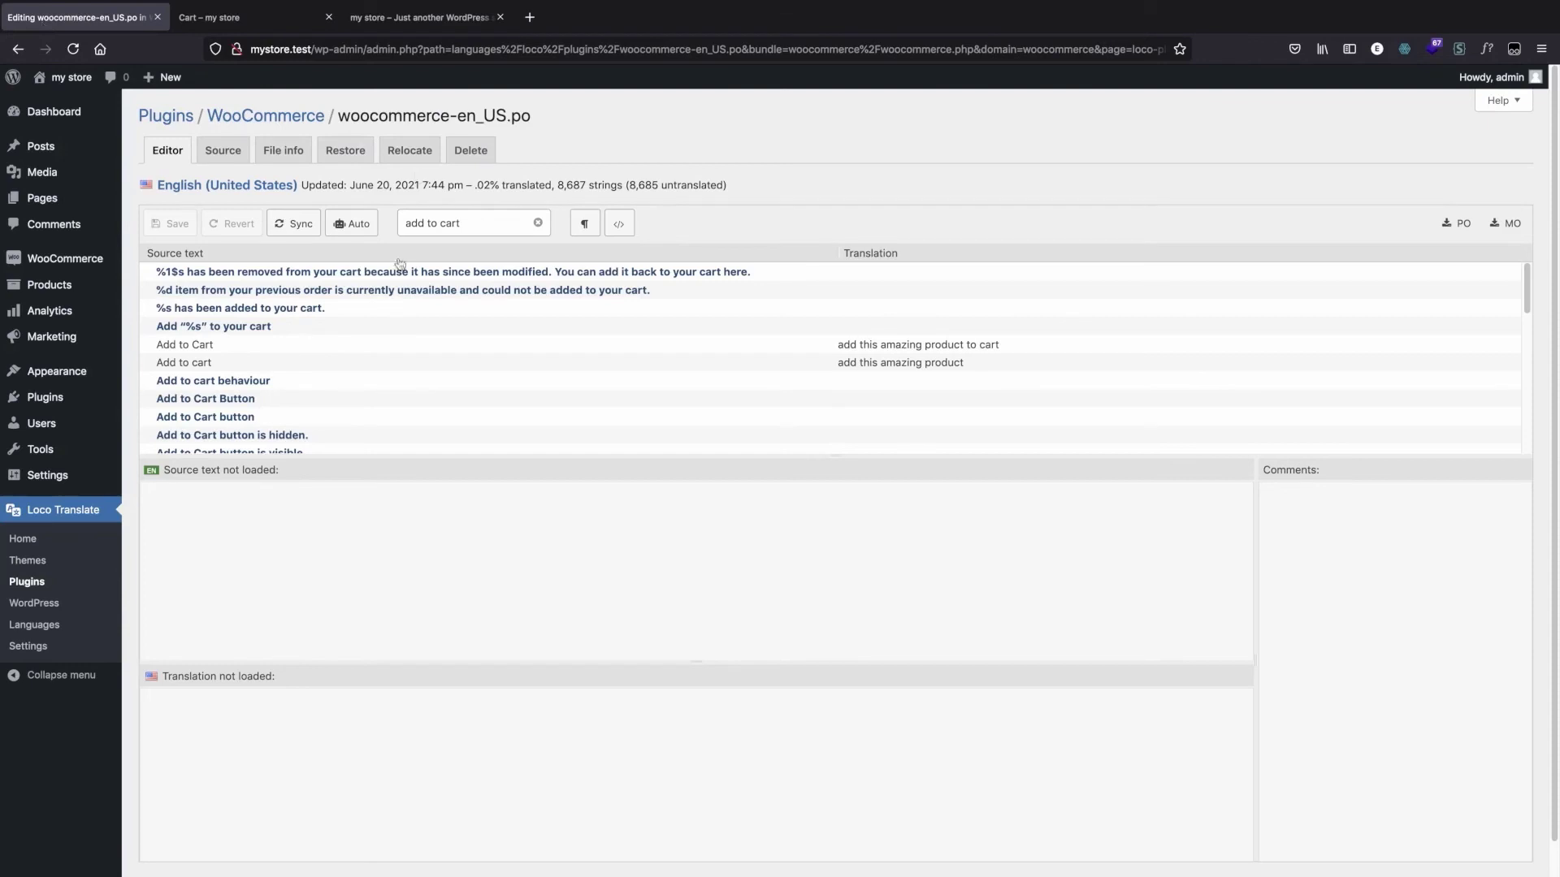
{"action": "scroll", "coordinate": [398, 325], "scroll_direction": "down", "scroll_amount": 8}
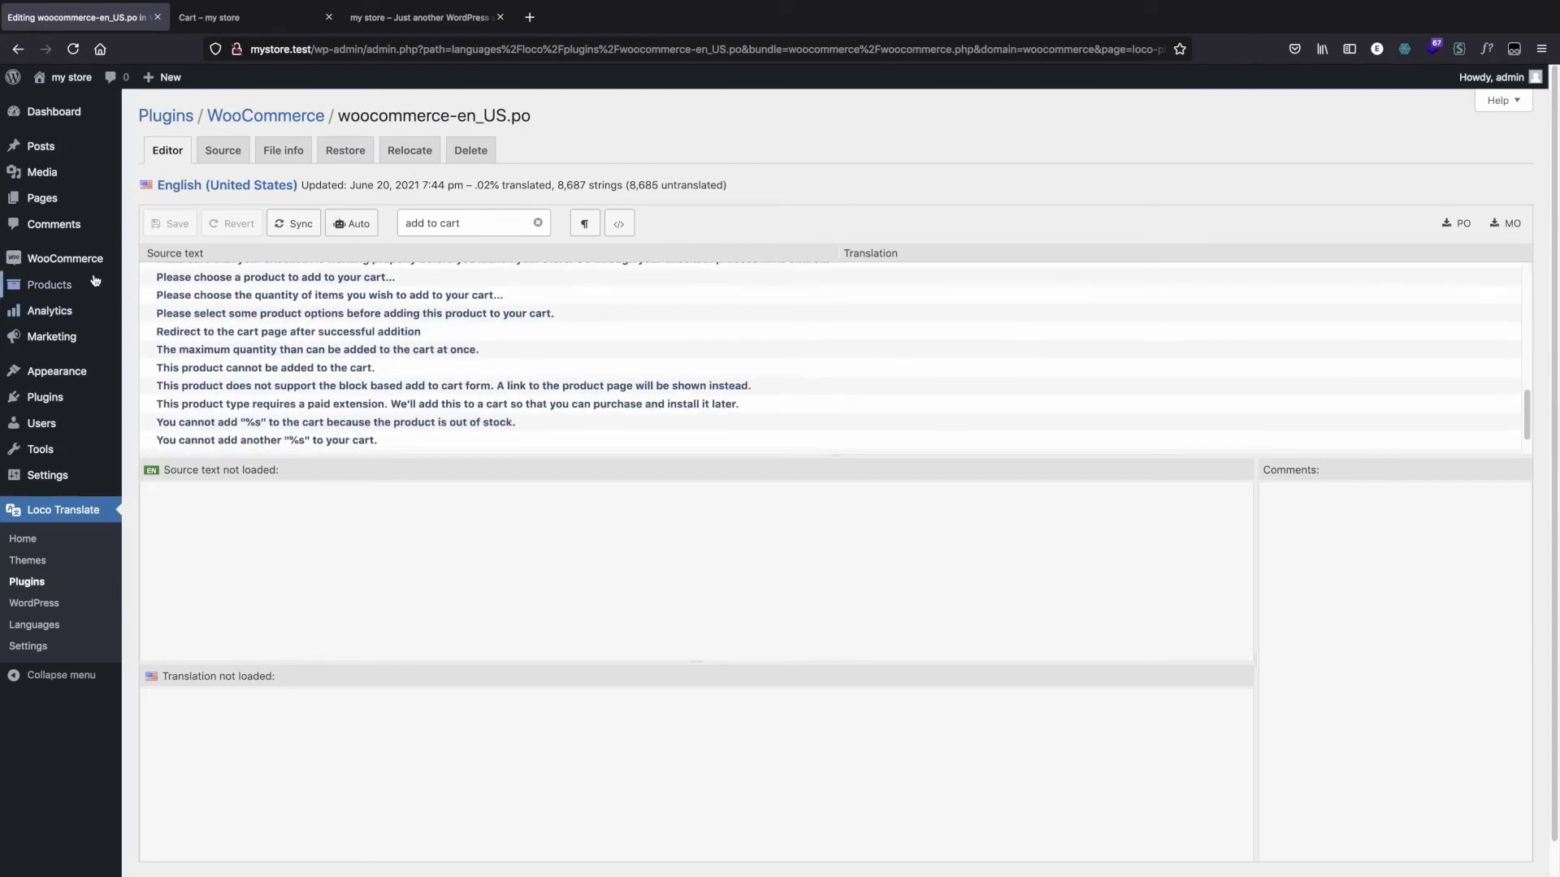
{"action": "scroll", "coordinate": [410, 343], "scroll_direction": "down", "scroll_amount": 1}
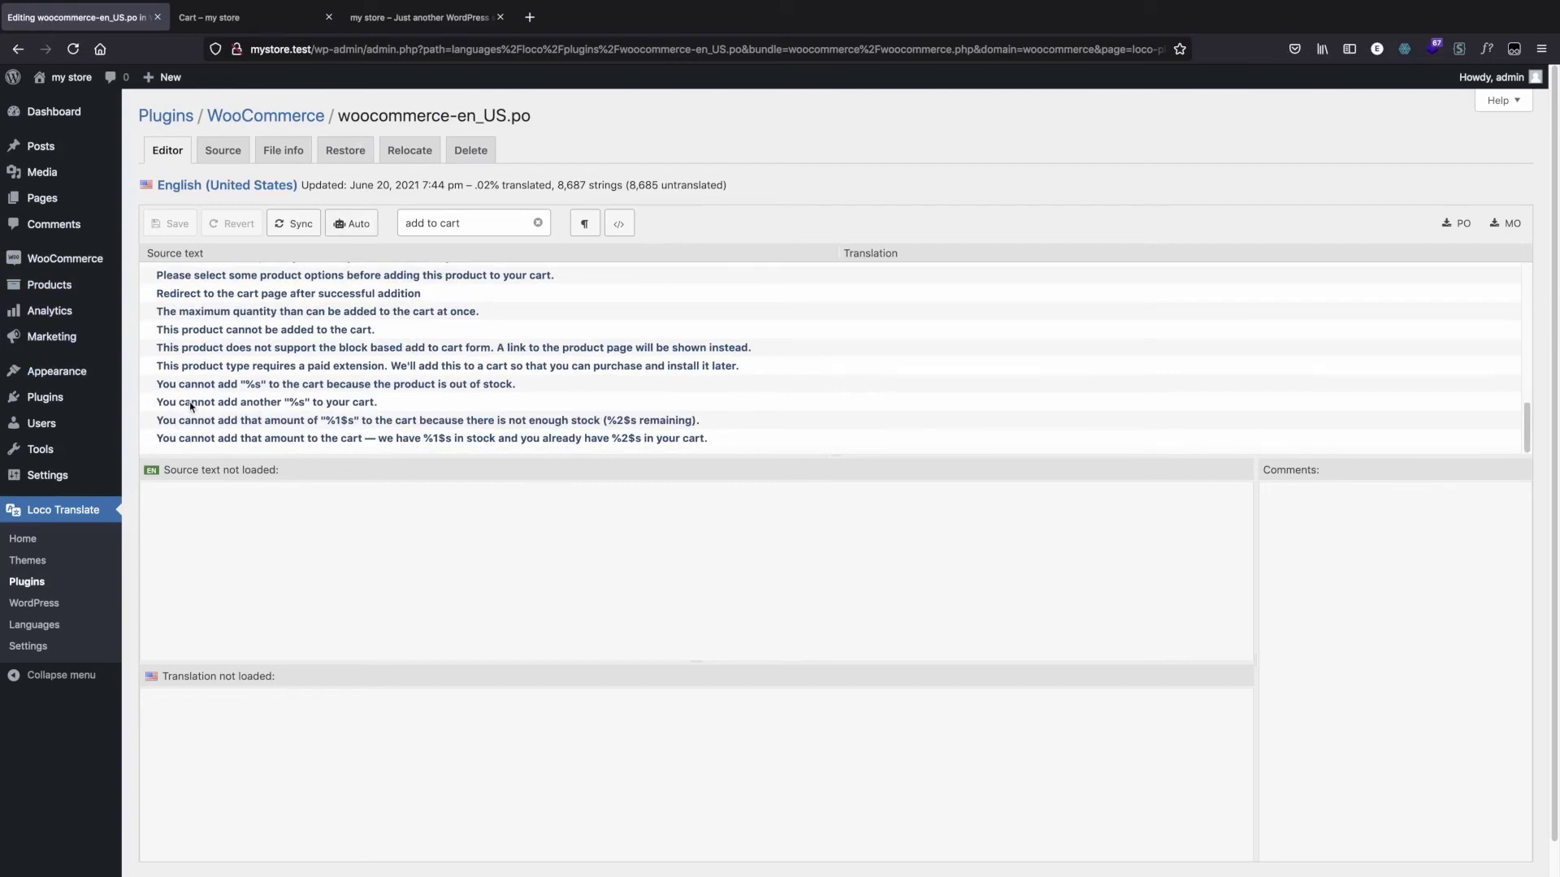
Step: Go back to the cart, apply the made-up coupon code "dfdgdggfg" and highlight the error message text
{"action": "left_click", "coordinate": [231, 19]}
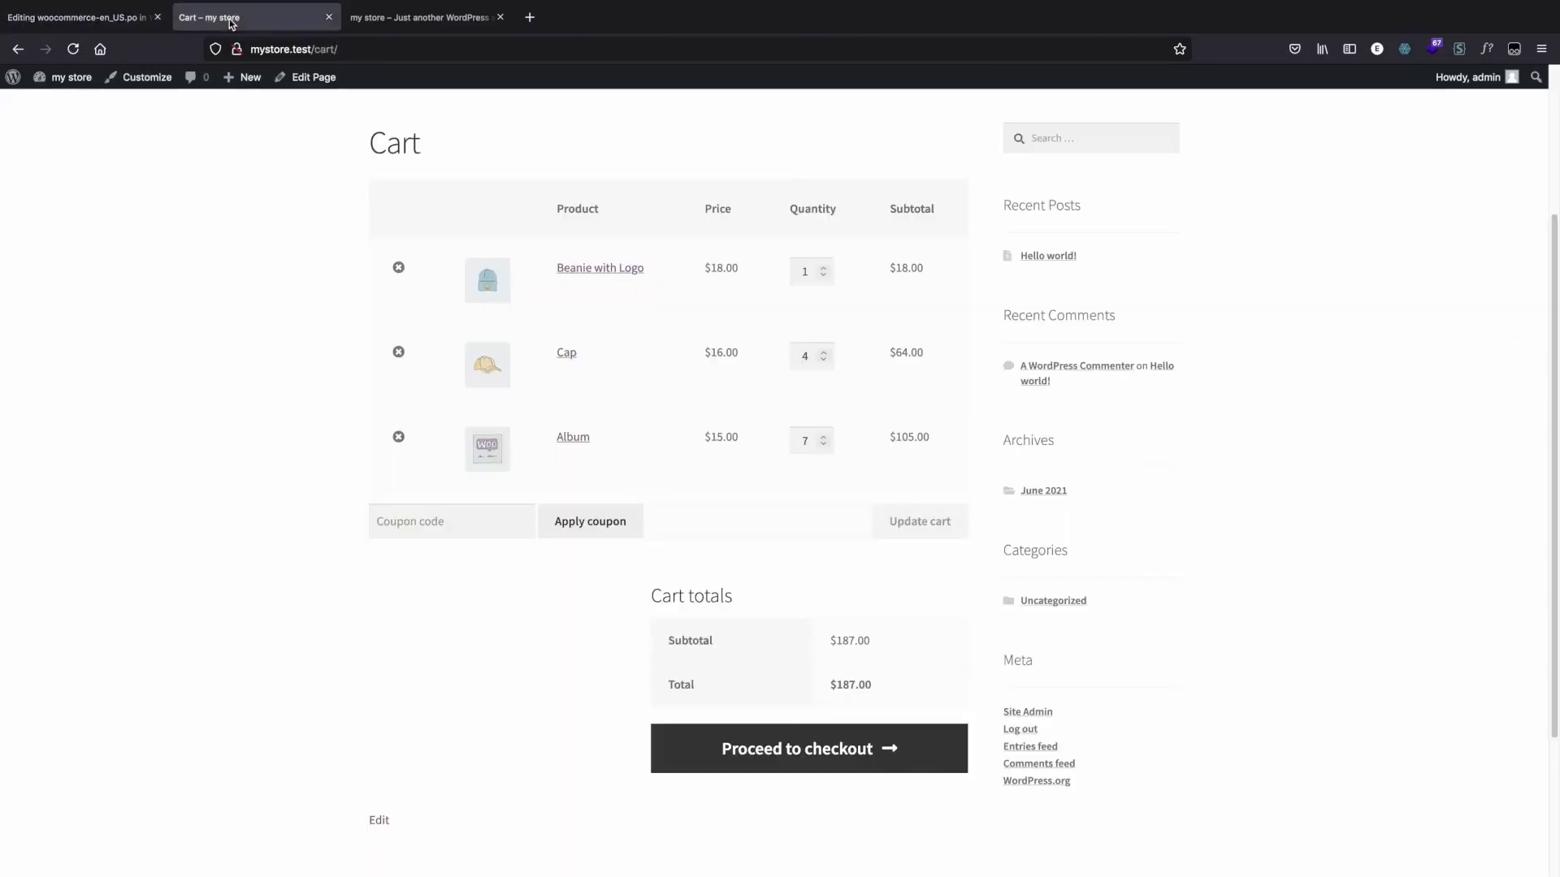
{"action": "left_click", "coordinate": [492, 524]}
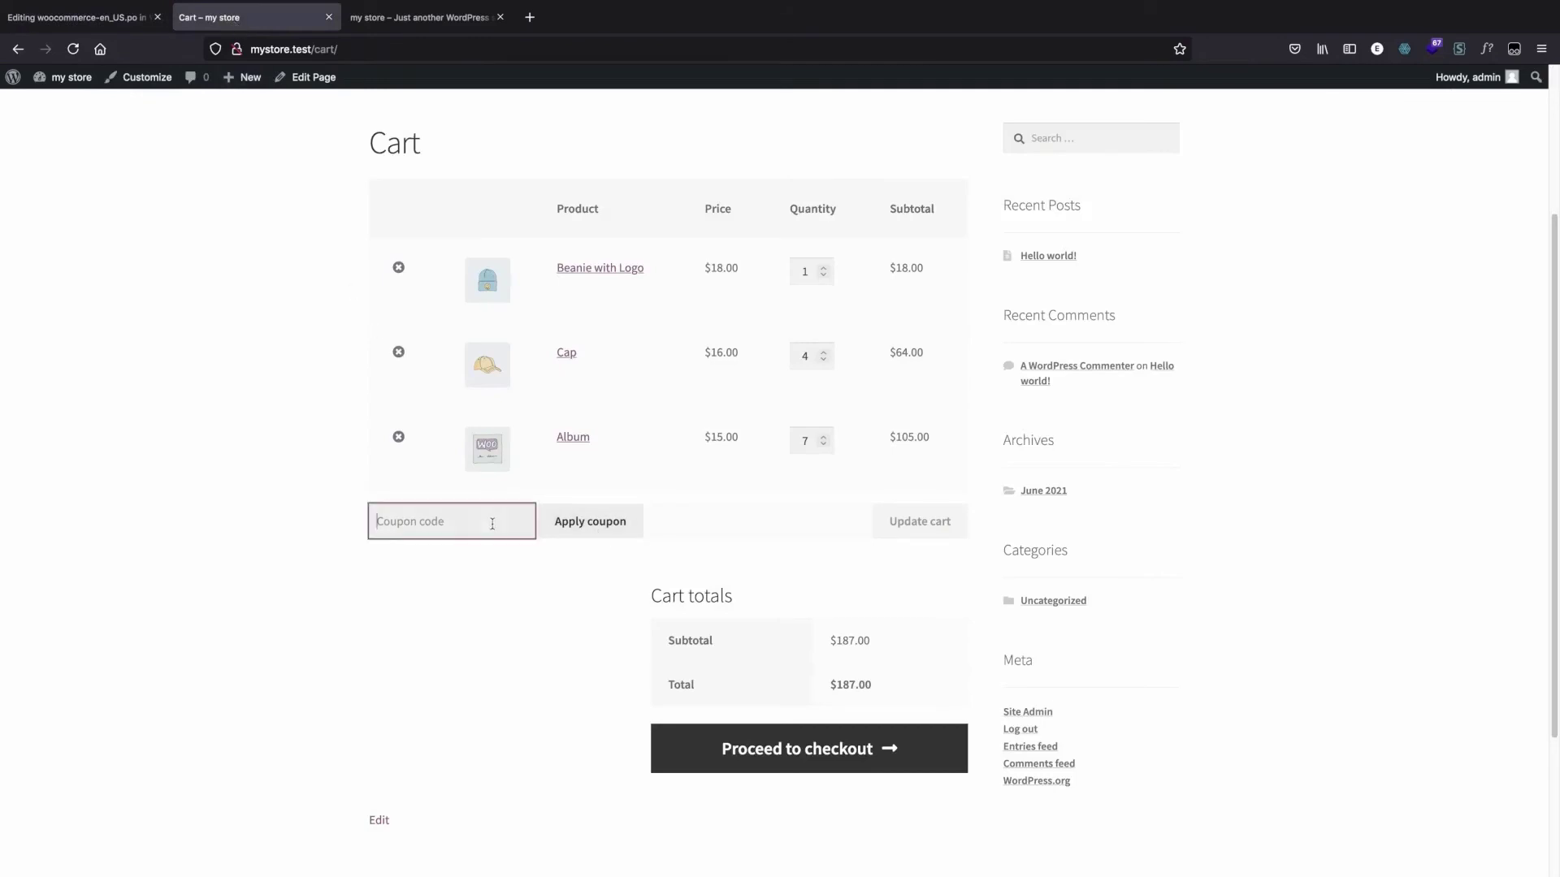
{"action": "type", "text": "dfdgdggfg"}
{"action": "left_click", "coordinate": [539, 535]}
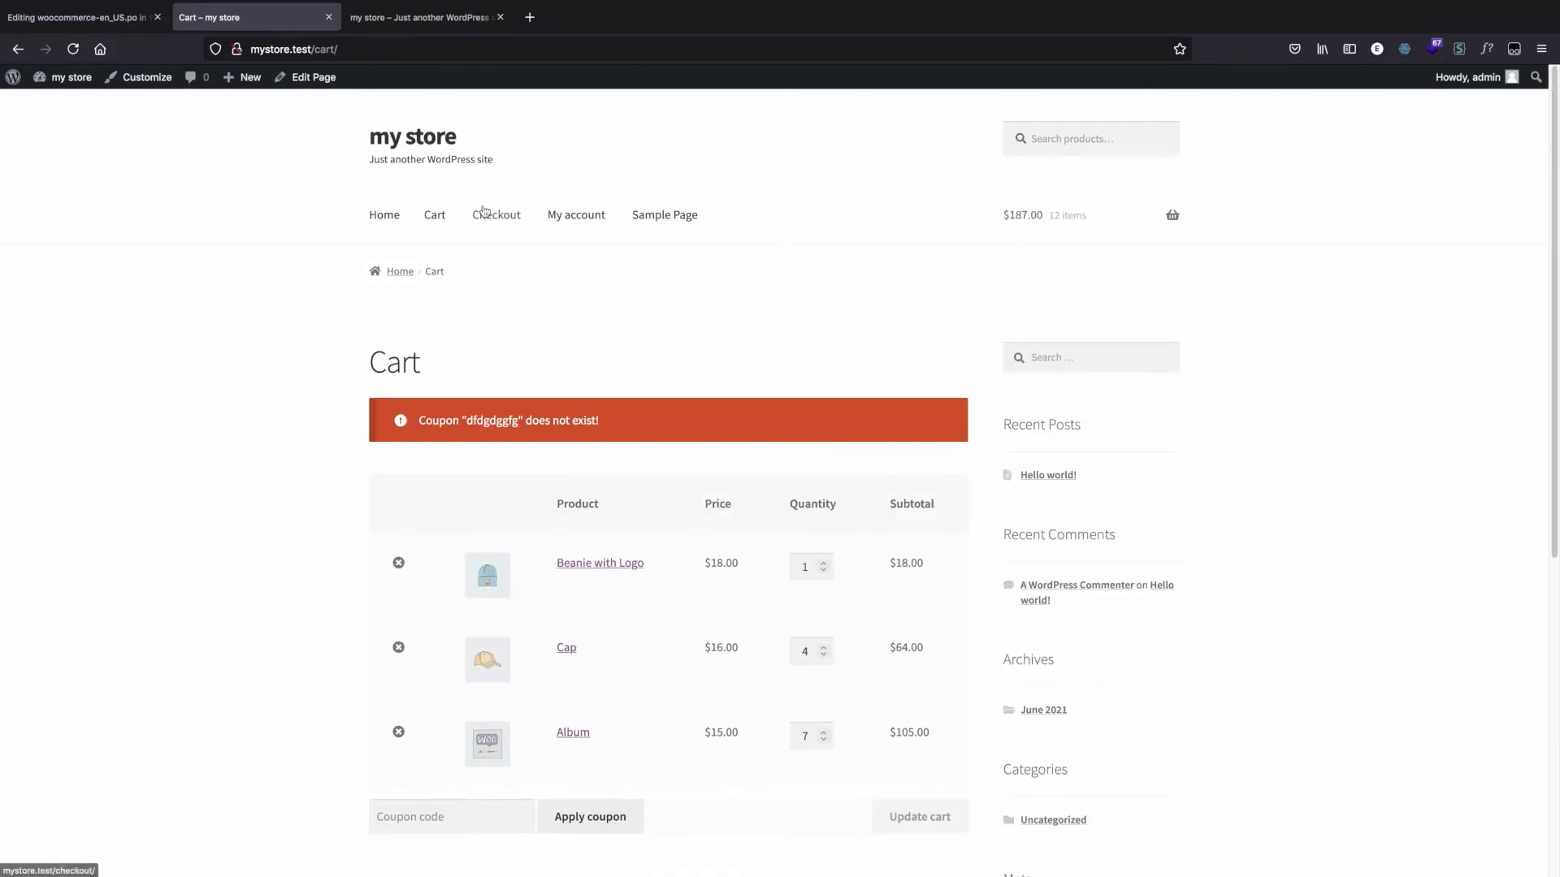
{"action": "scroll", "coordinate": [394, 438], "scroll_direction": "down", "scroll_amount": 1}
{"action": "left_click_drag", "start_coordinate": [418, 410], "coordinate": [603, 408]}
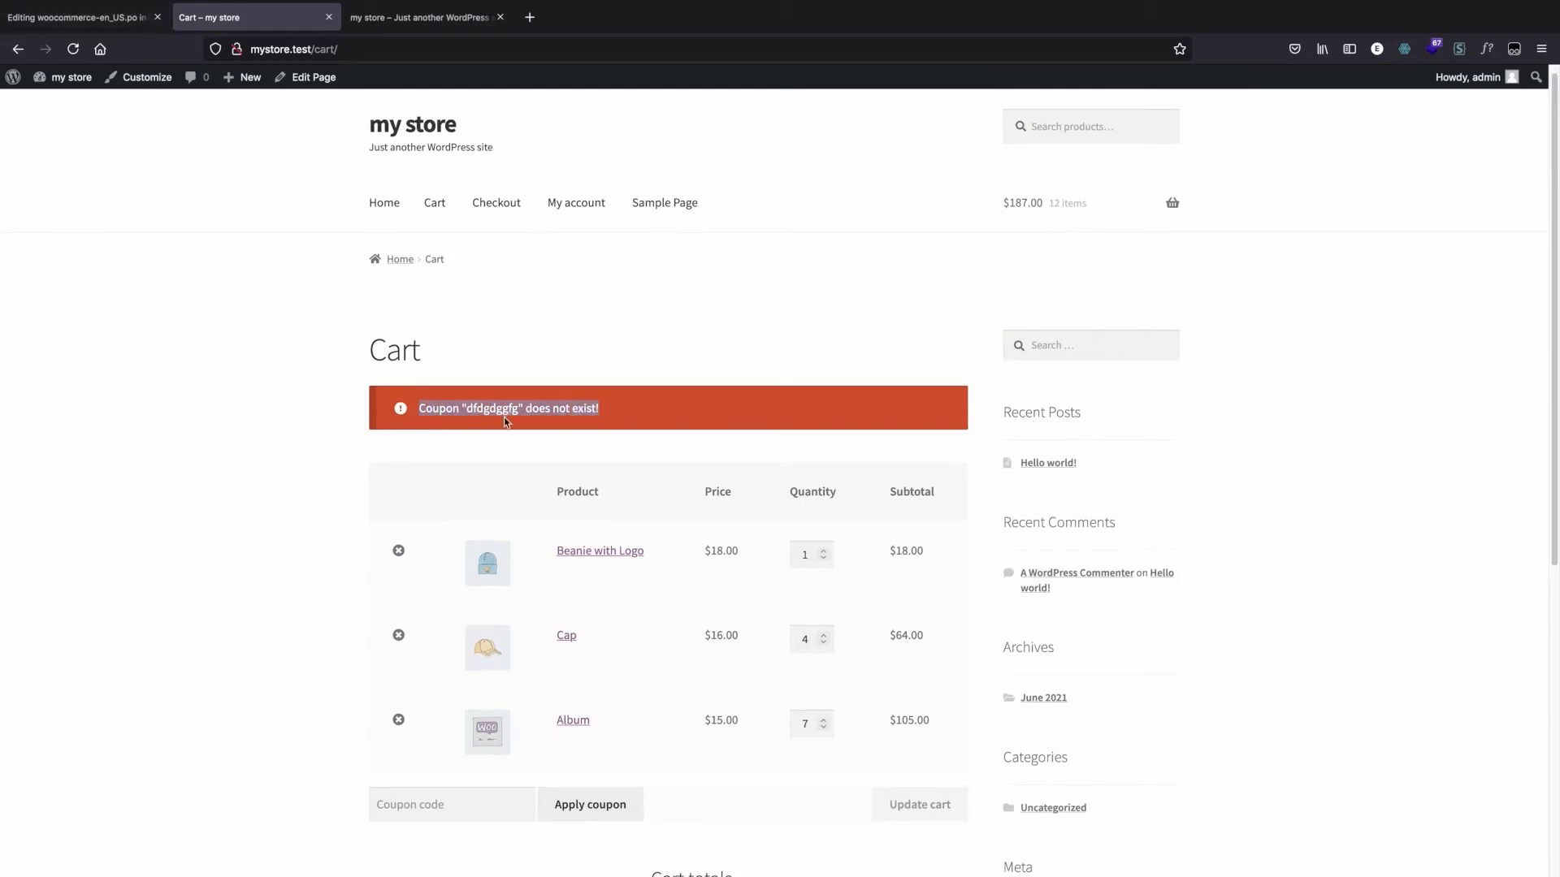
Step: Filter the translation strings by "coupon does" and open the entry 'Coupon "%s" does not exist!'
{"action": "left_click", "coordinate": [32, 20]}
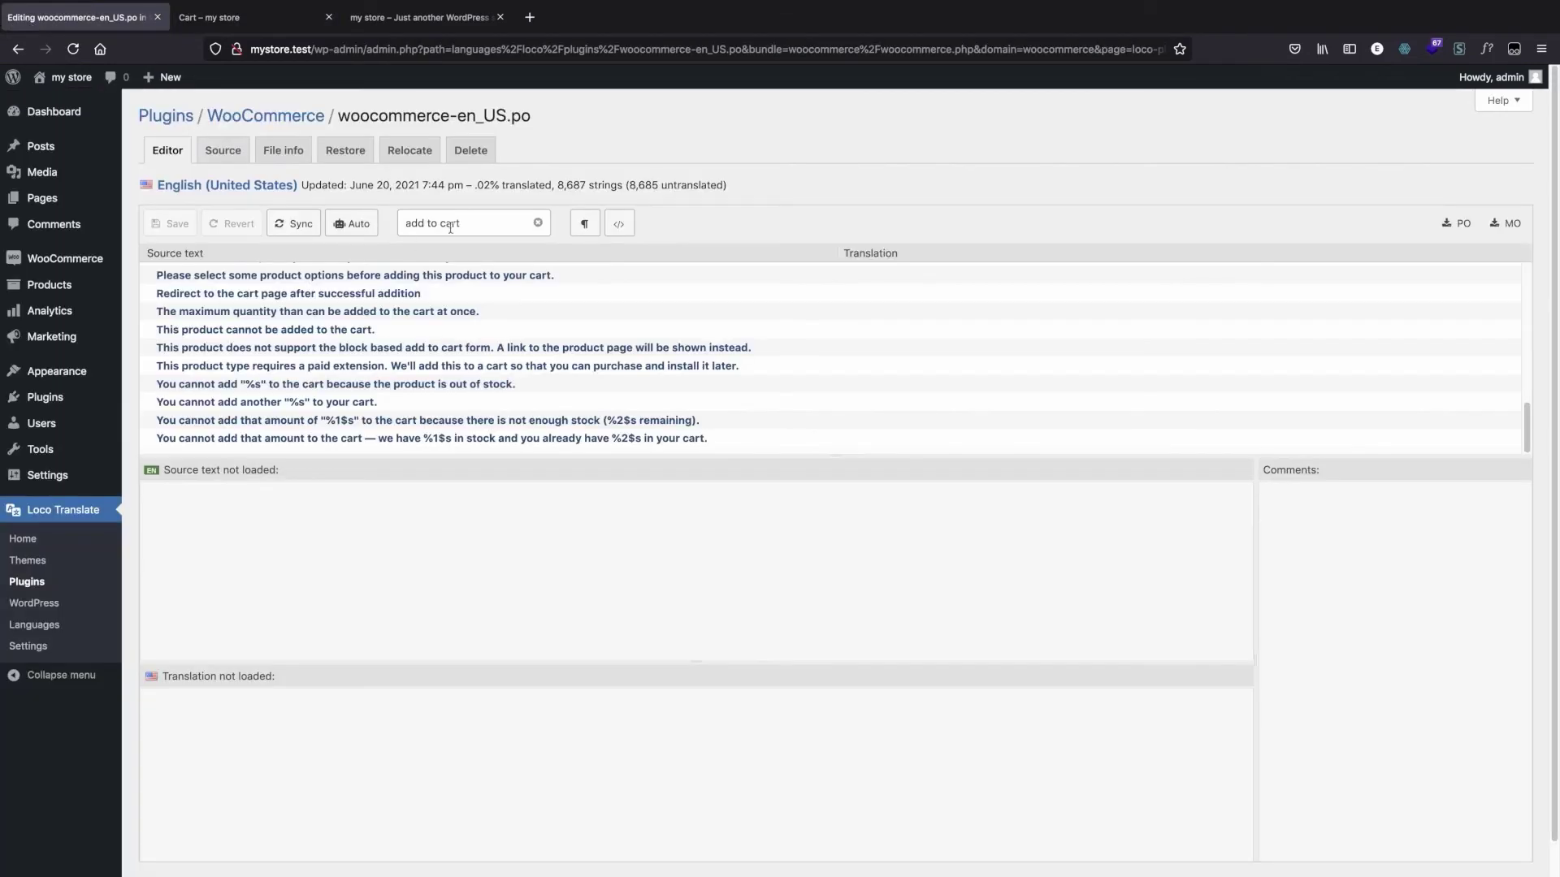
{"action": "triple_click", "coordinate": [451, 225]}
{"action": "type", "text": "cou"}
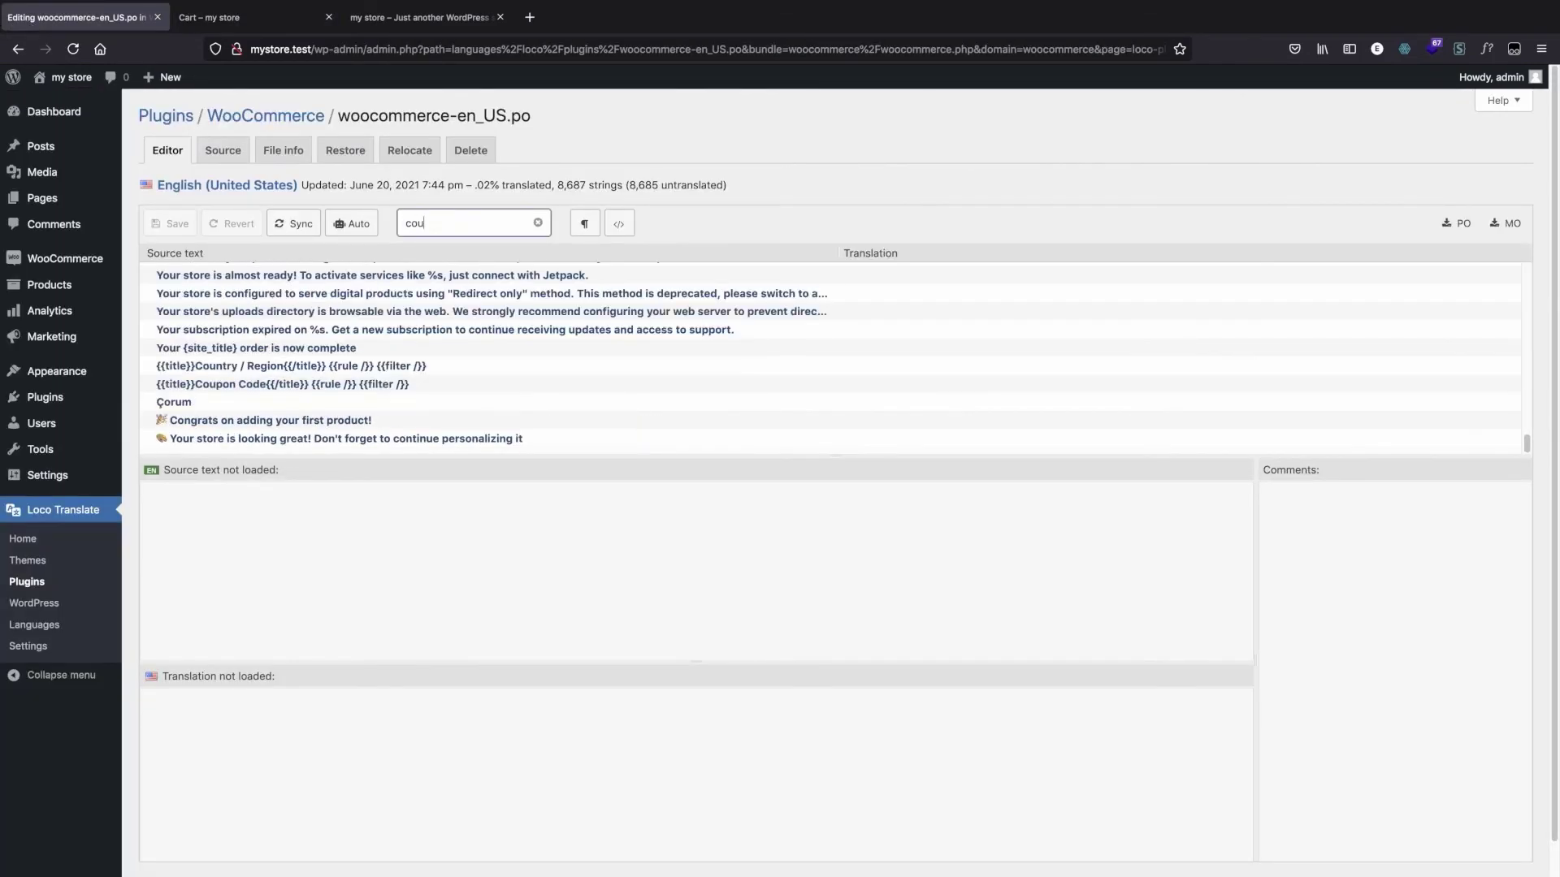
{"action": "type", "text": "pon"}
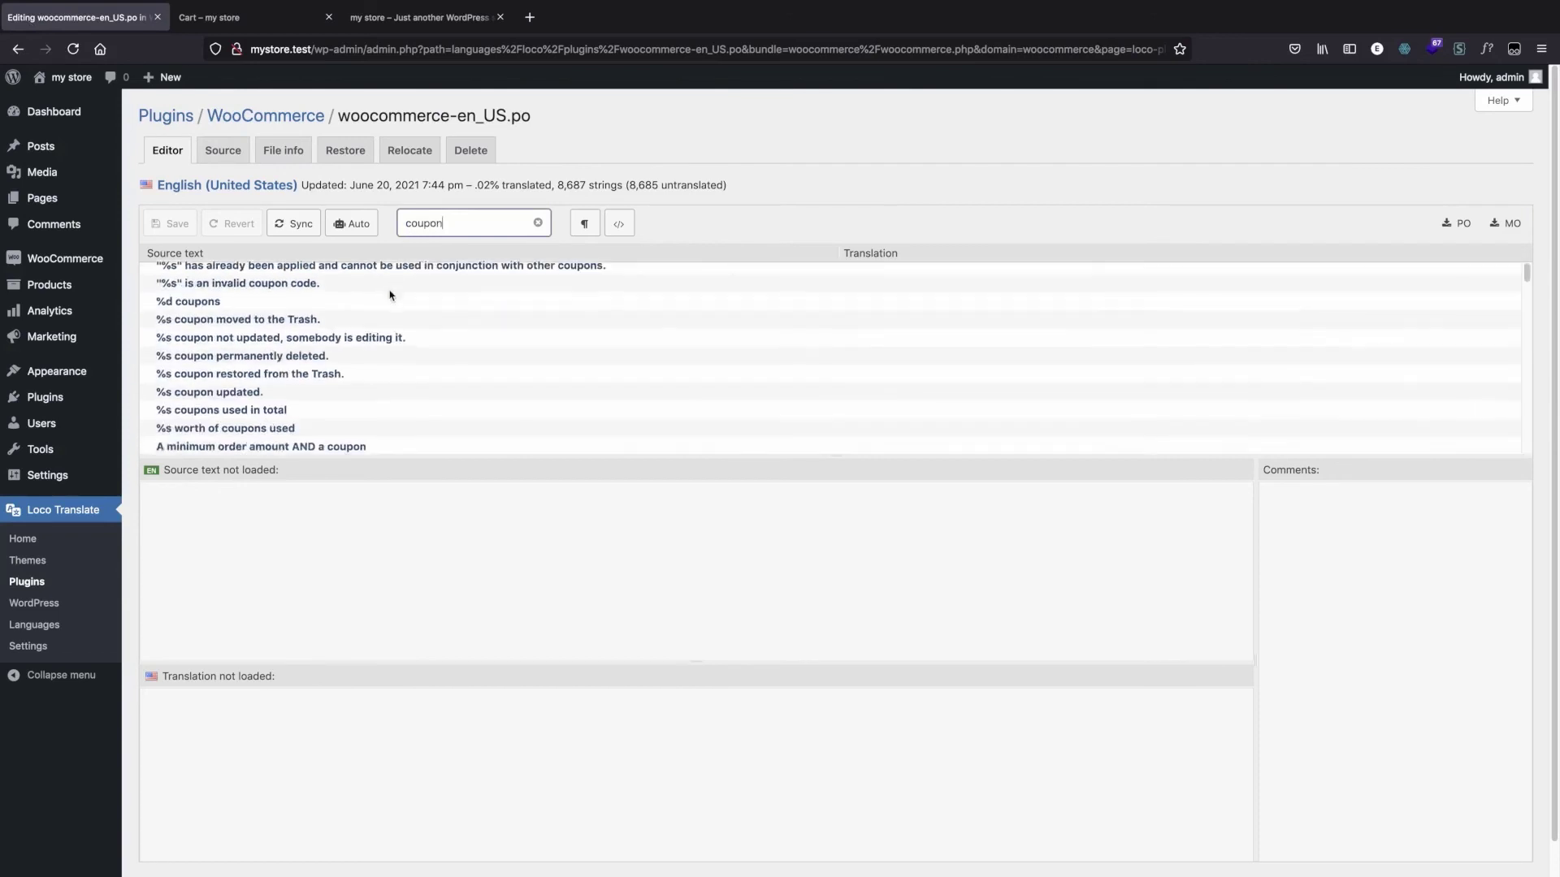
{"action": "double_click", "coordinate": [455, 223]}
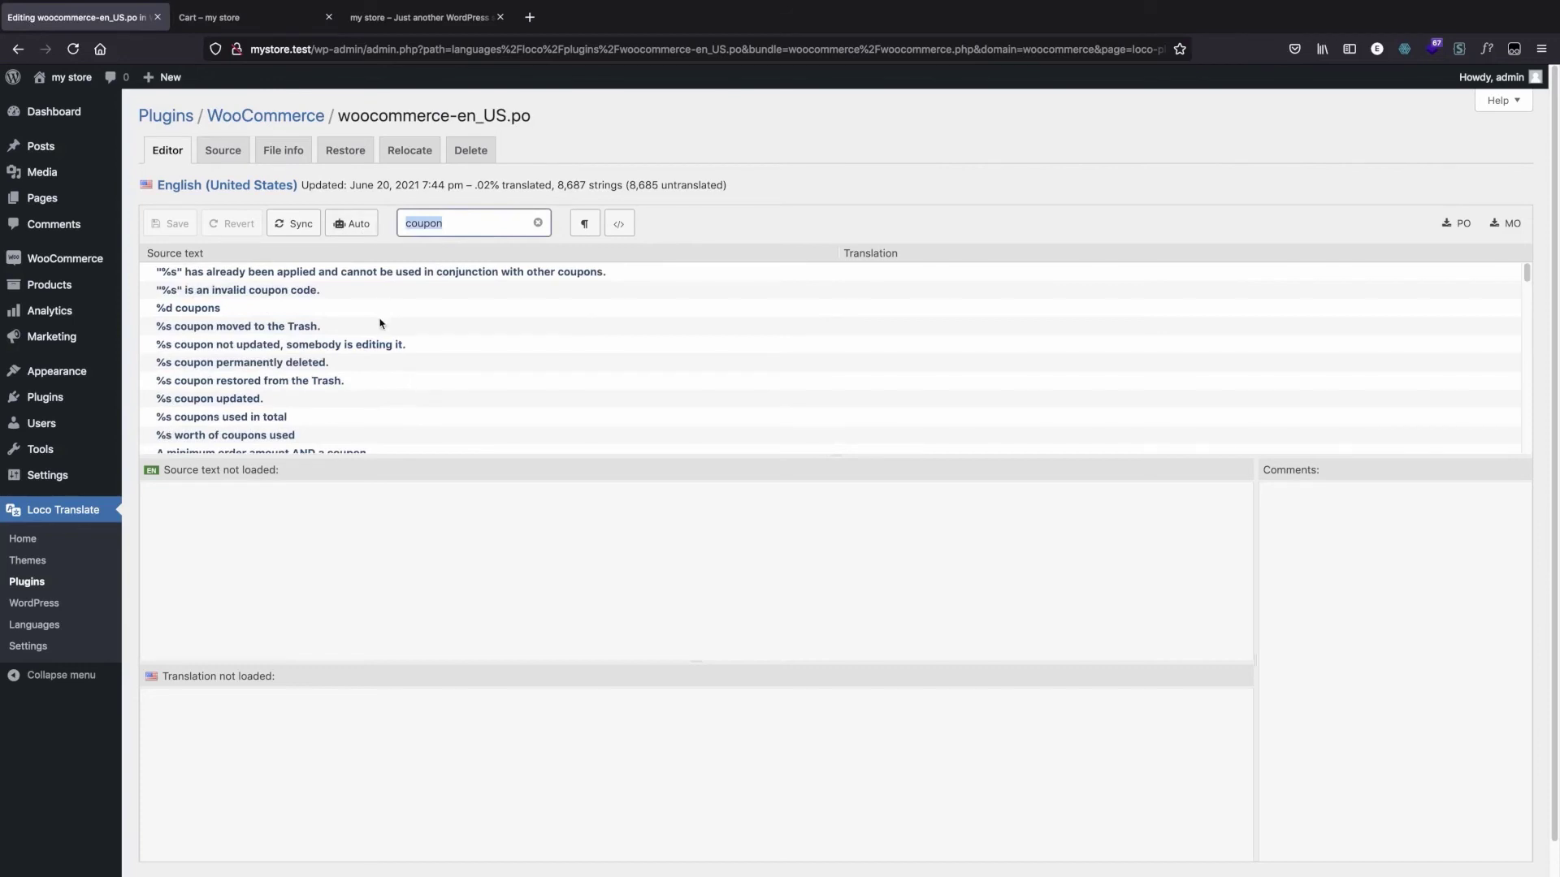
{"action": "left_click", "coordinate": [437, 221]}
{"action": "type", "text": "does"}
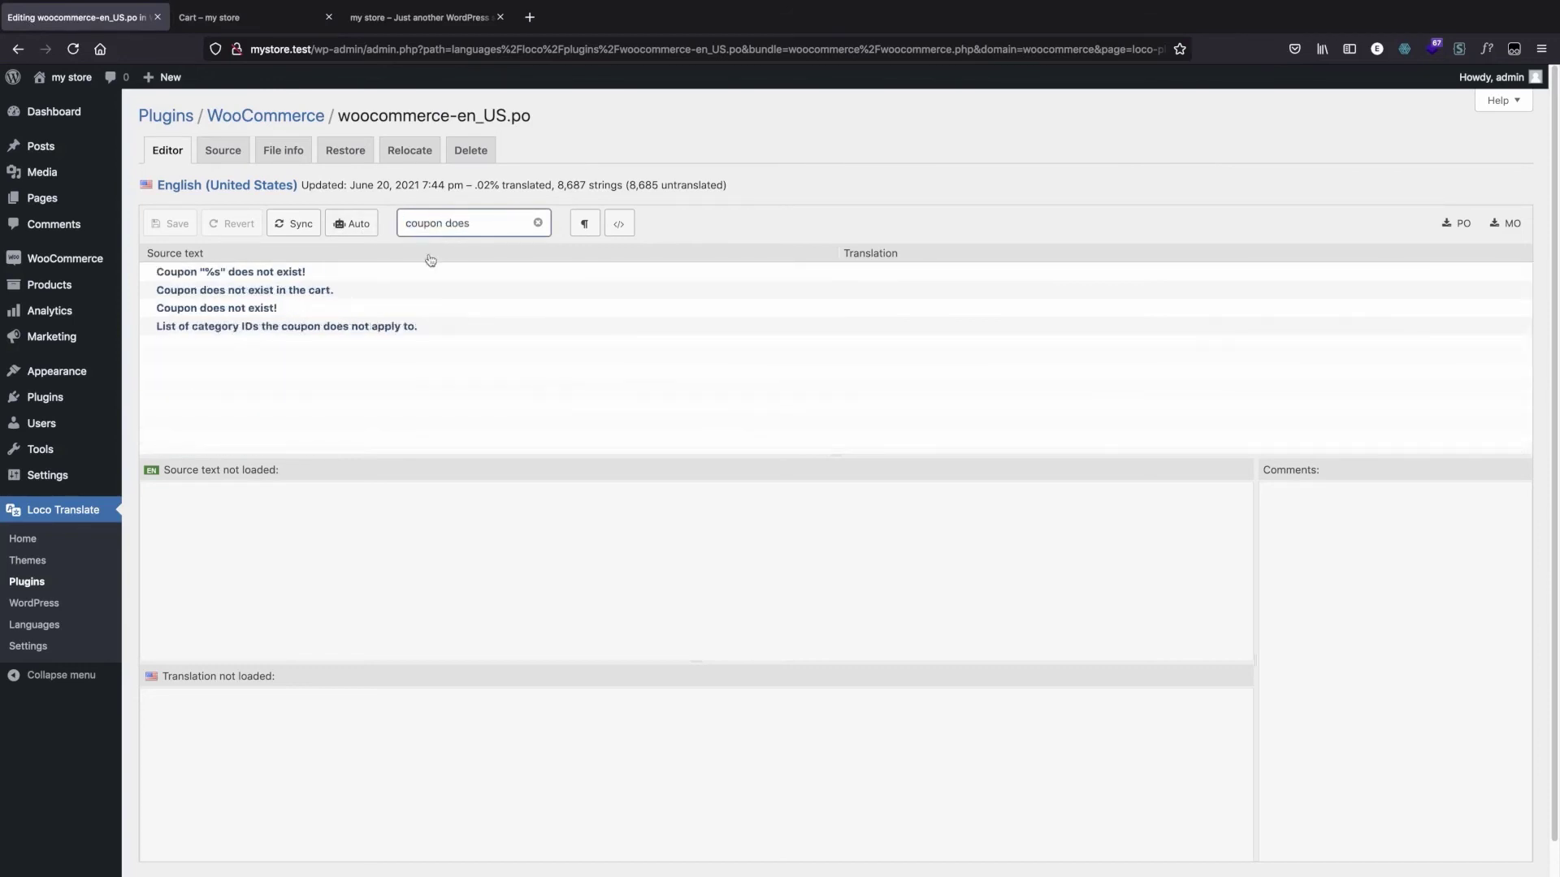
{"action": "left_click", "coordinate": [382, 274]}
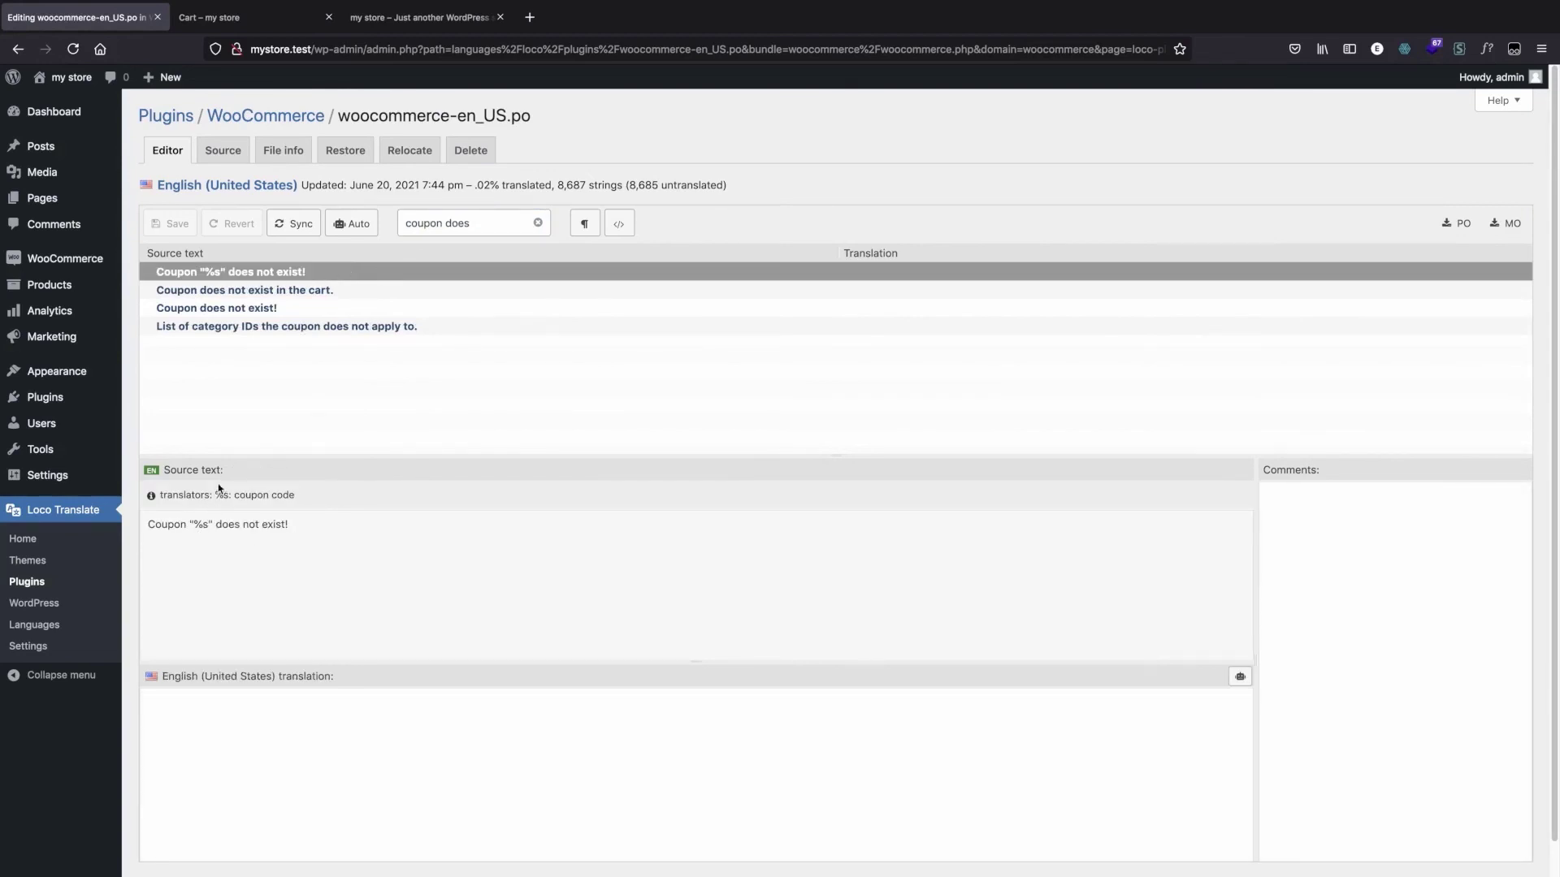
{"action": "scroll", "coordinate": [217, 487], "scroll_direction": "down", "scroll_amount": 1}
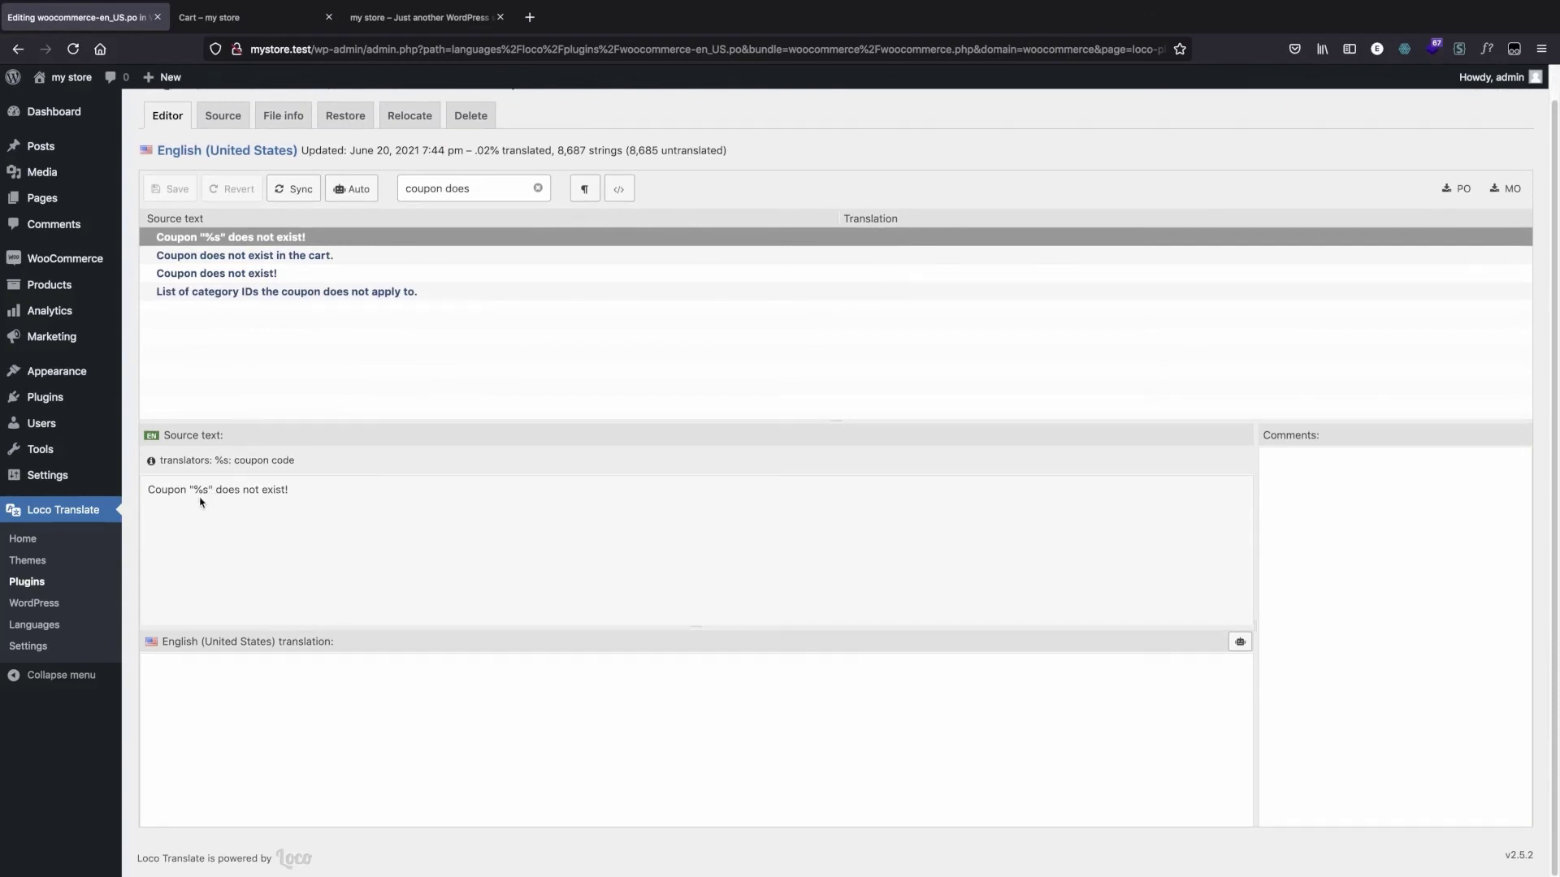
Step: Compare the selected source string with the coupon error on the cart page, and return to the translation editor
{"action": "left_click", "coordinate": [209, 17]}
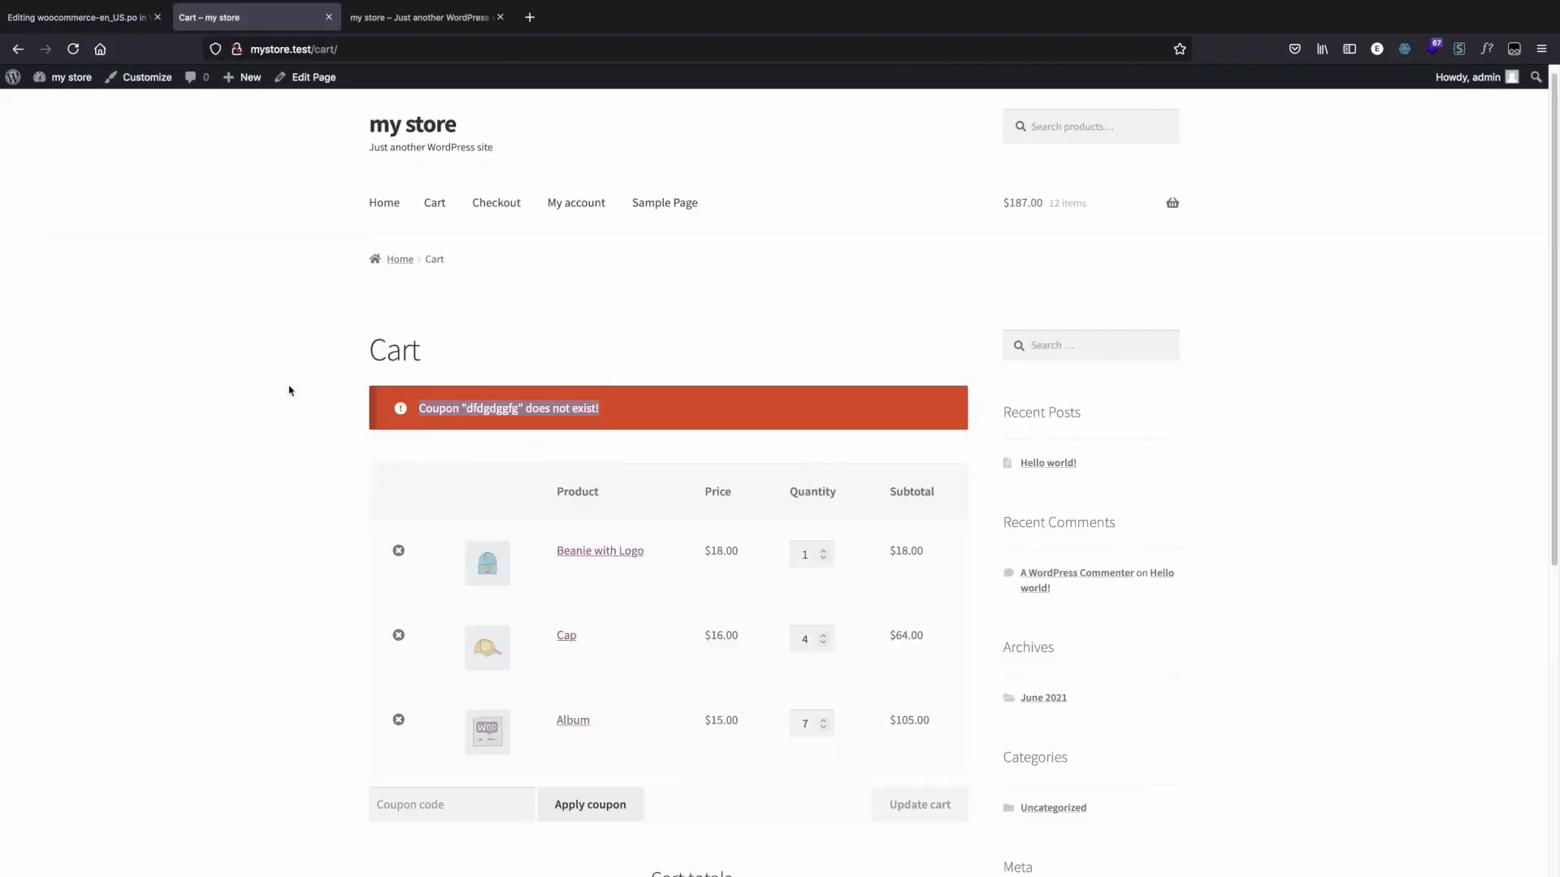
{"action": "scroll", "coordinate": [257, 337], "scroll_direction": "up", "scroll_amount": 1}
{"action": "left_click", "coordinate": [67, 19]}
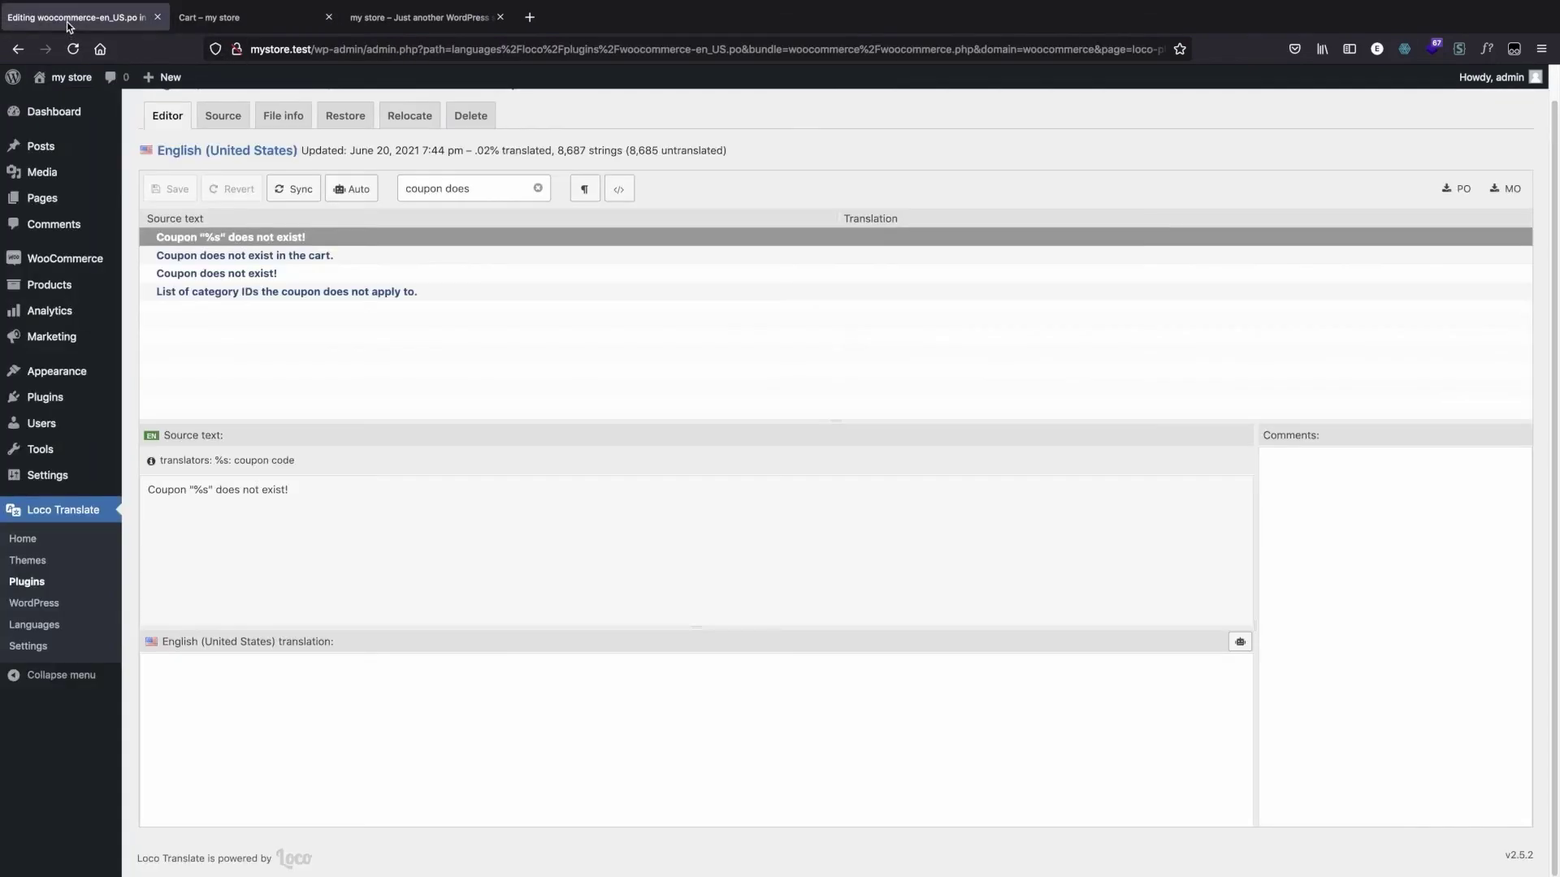
{"action": "triple_click", "coordinate": [237, 492]}
{"action": "right_click", "coordinate": [232, 483]}
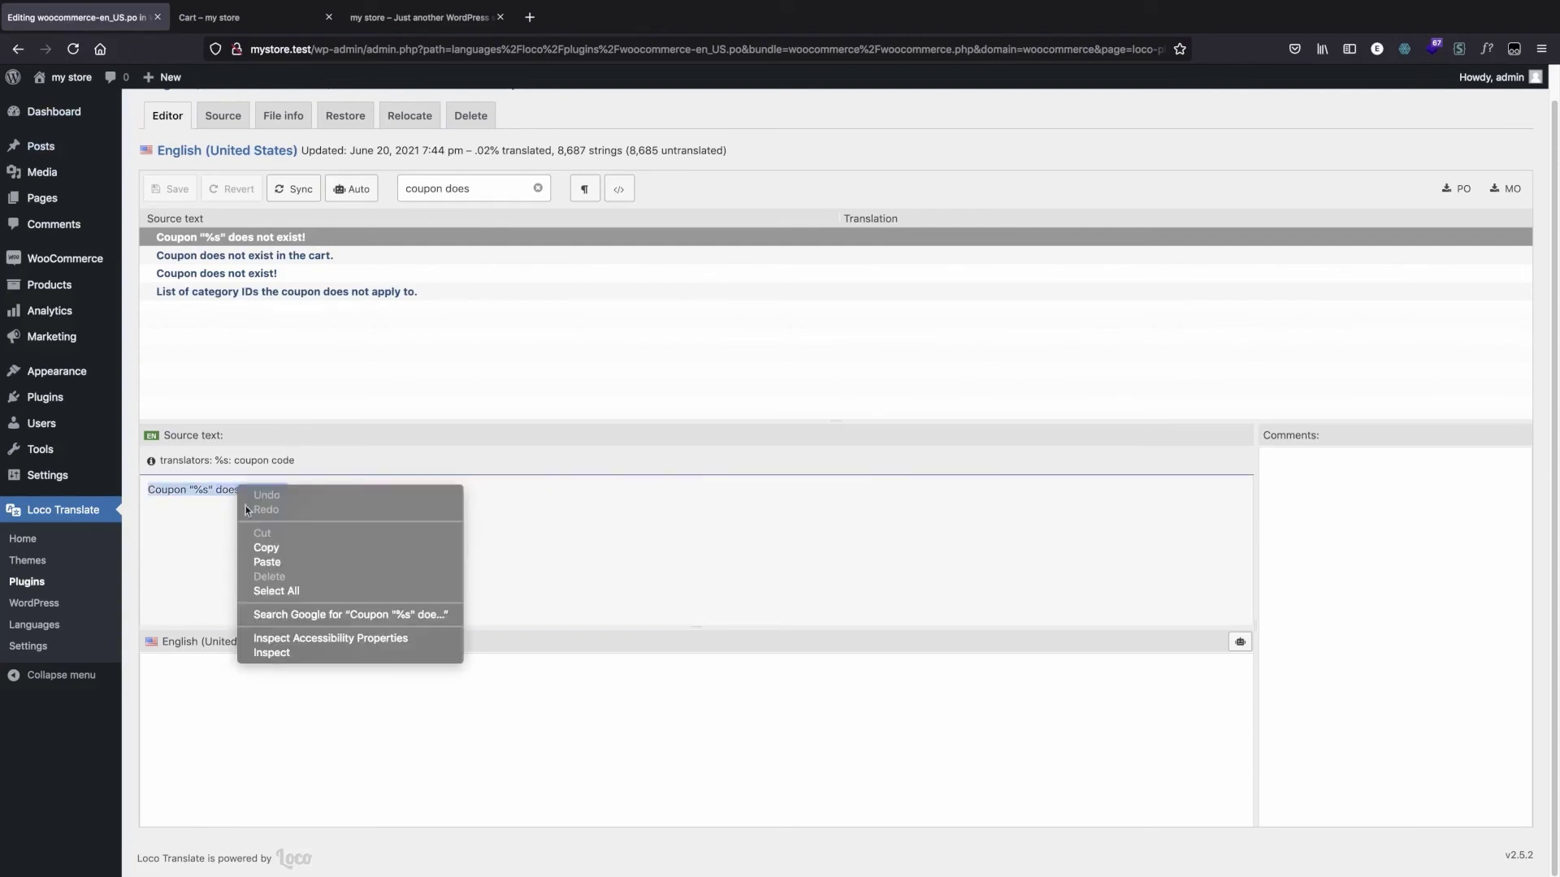
{"action": "left_click", "coordinate": [247, 543]}
{"action": "left_click", "coordinate": [207, 483]}
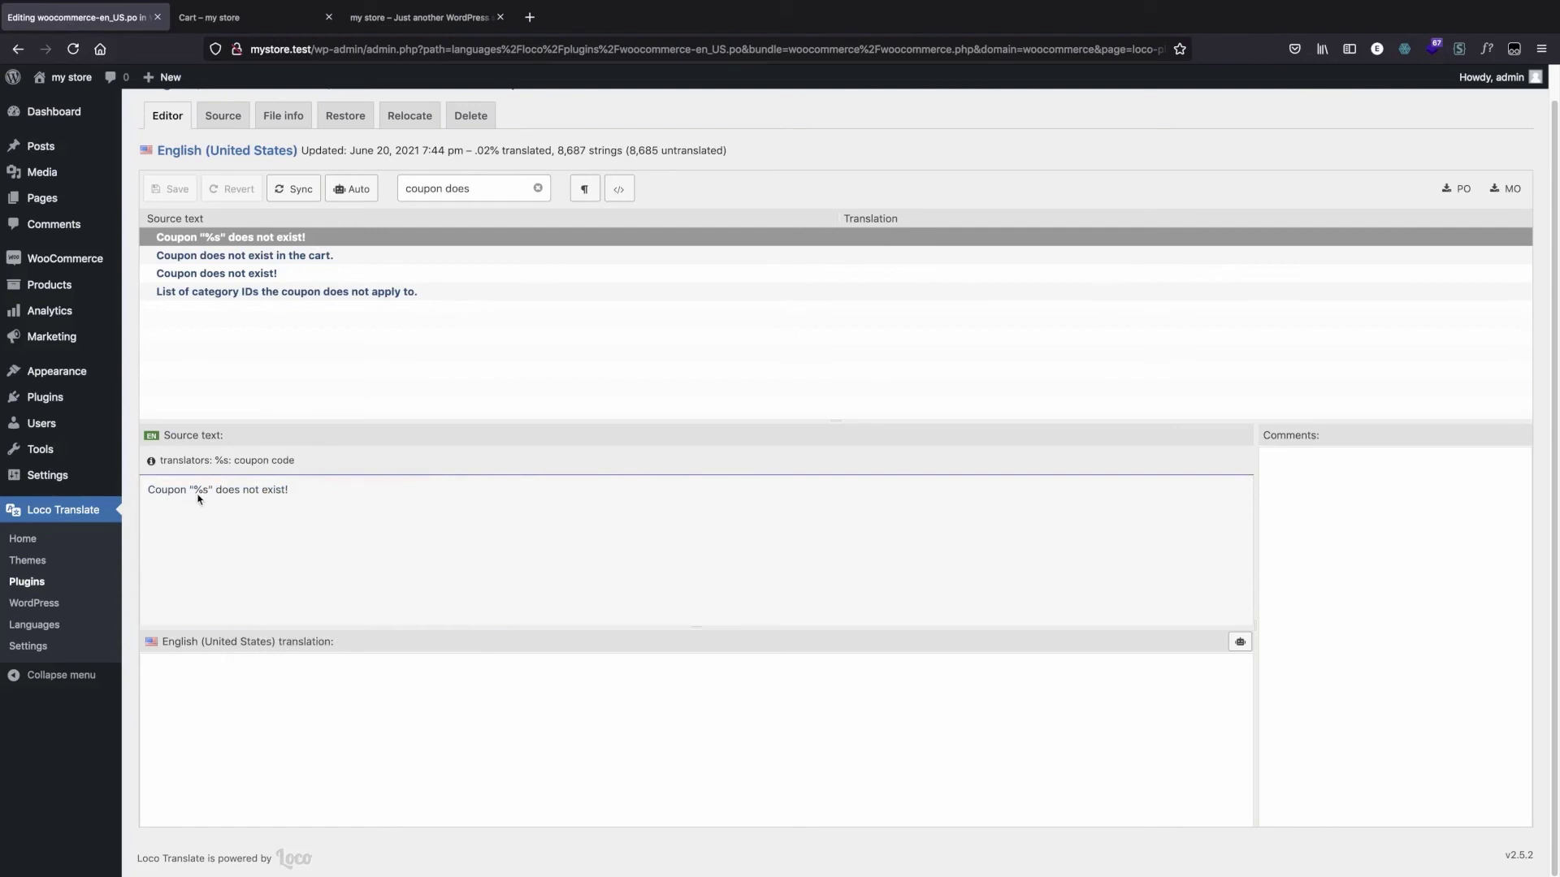
{"action": "triple_click", "coordinate": [226, 496]}
{"action": "left_click", "coordinate": [252, 676]}
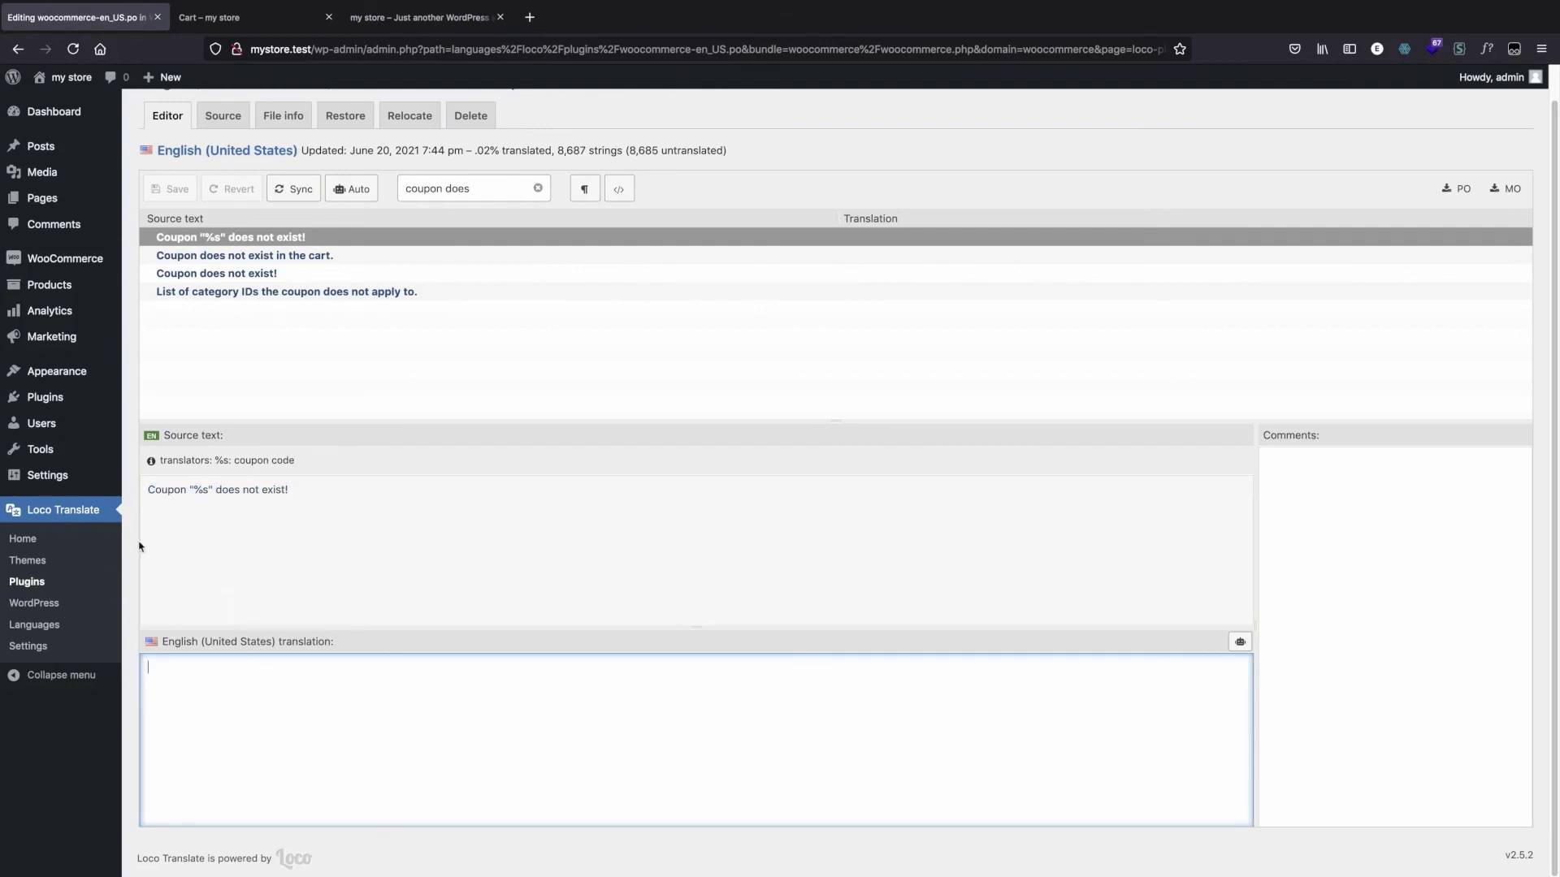
Step: Copy the quoted "%s" placeholder from the source text into the English (United States) translation
{"action": "left_click", "coordinate": [213, 494]}
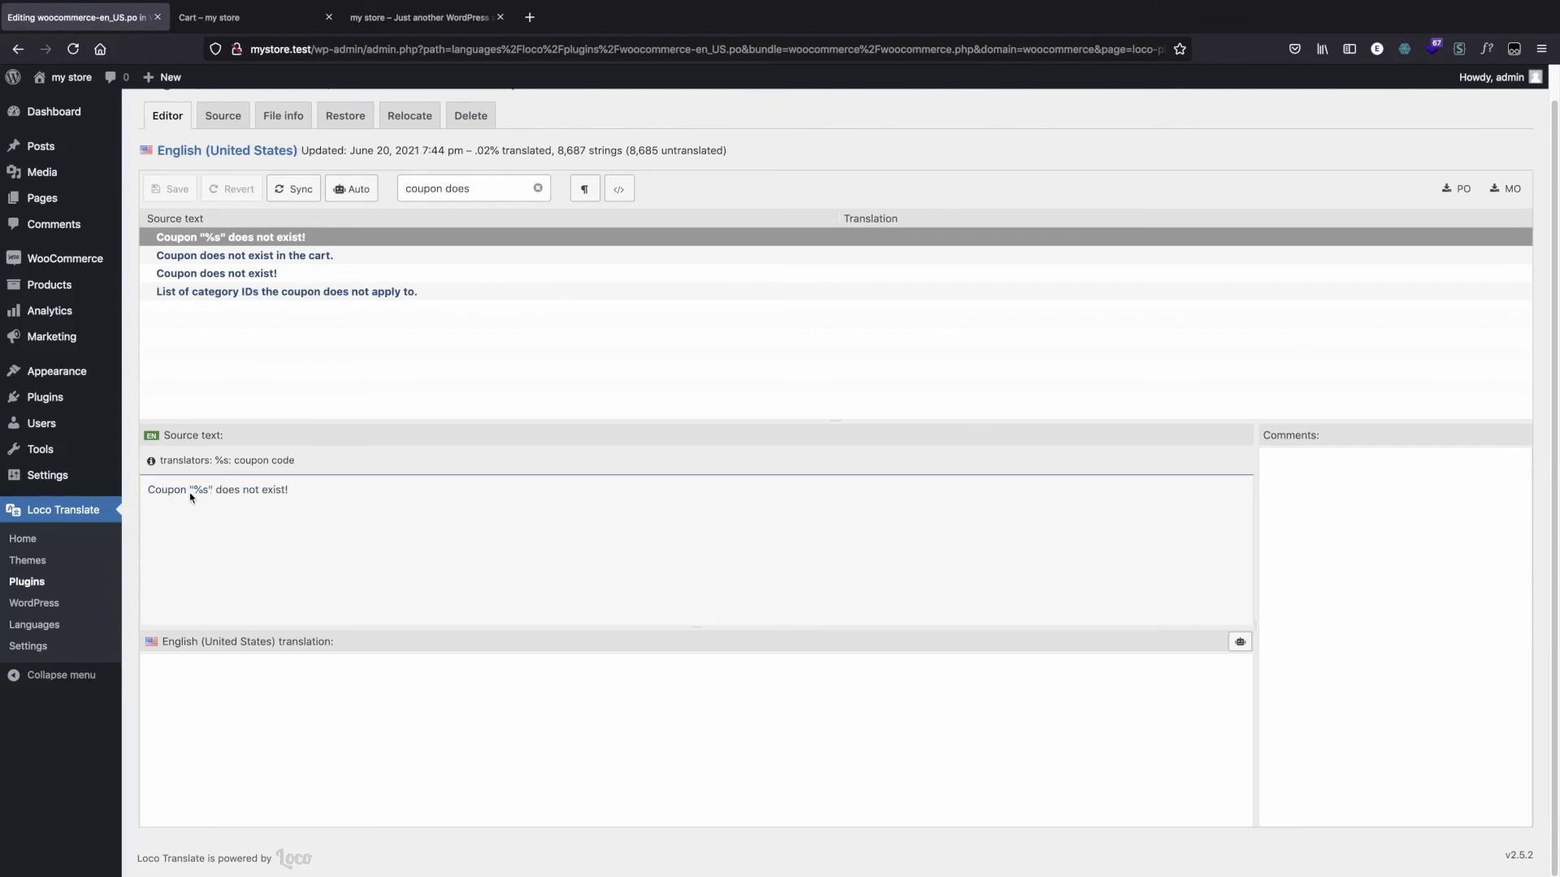
{"action": "left_click_drag", "start_coordinate": [191, 497], "coordinate": [208, 496]}
{"action": "right_click", "coordinate": [212, 494]}
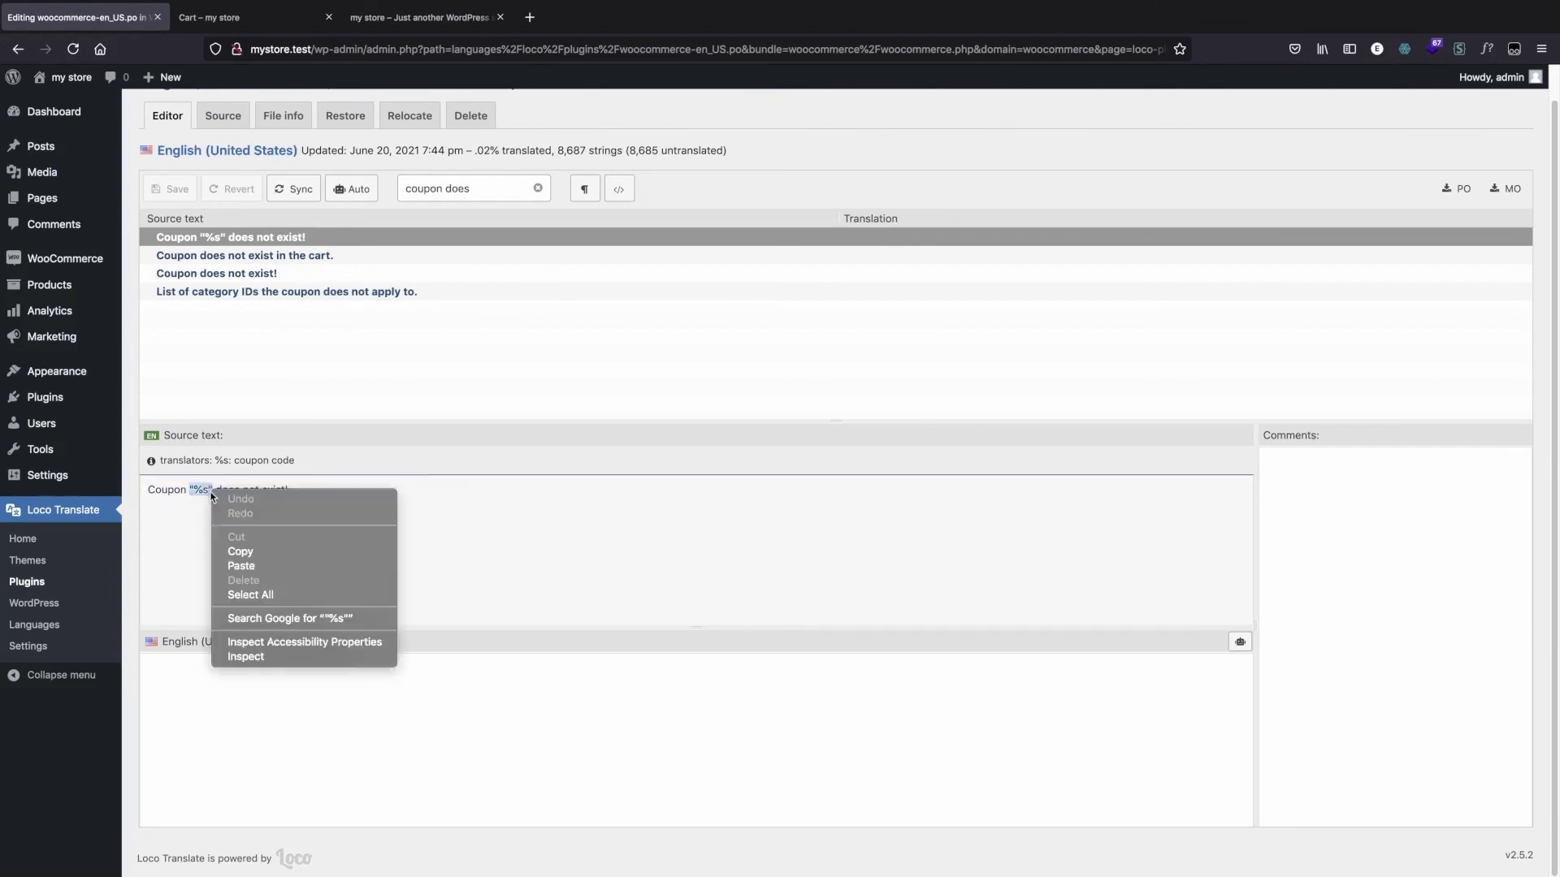
{"action": "left_click", "coordinate": [256, 555]}
{"action": "left_click", "coordinate": [197, 679]}
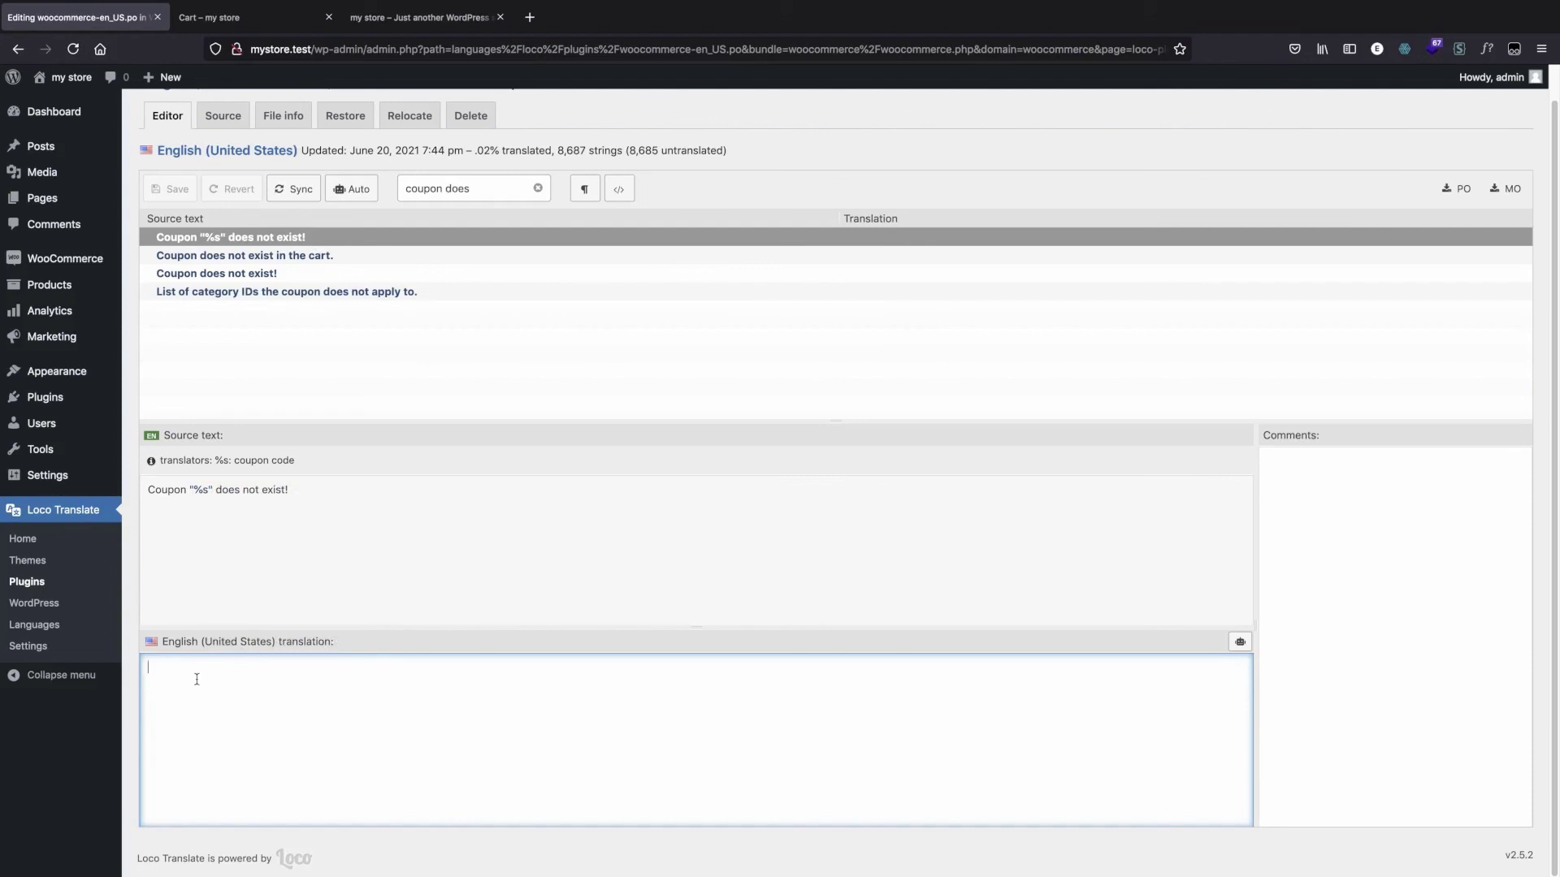
{"action": "key", "text": "super+v"}
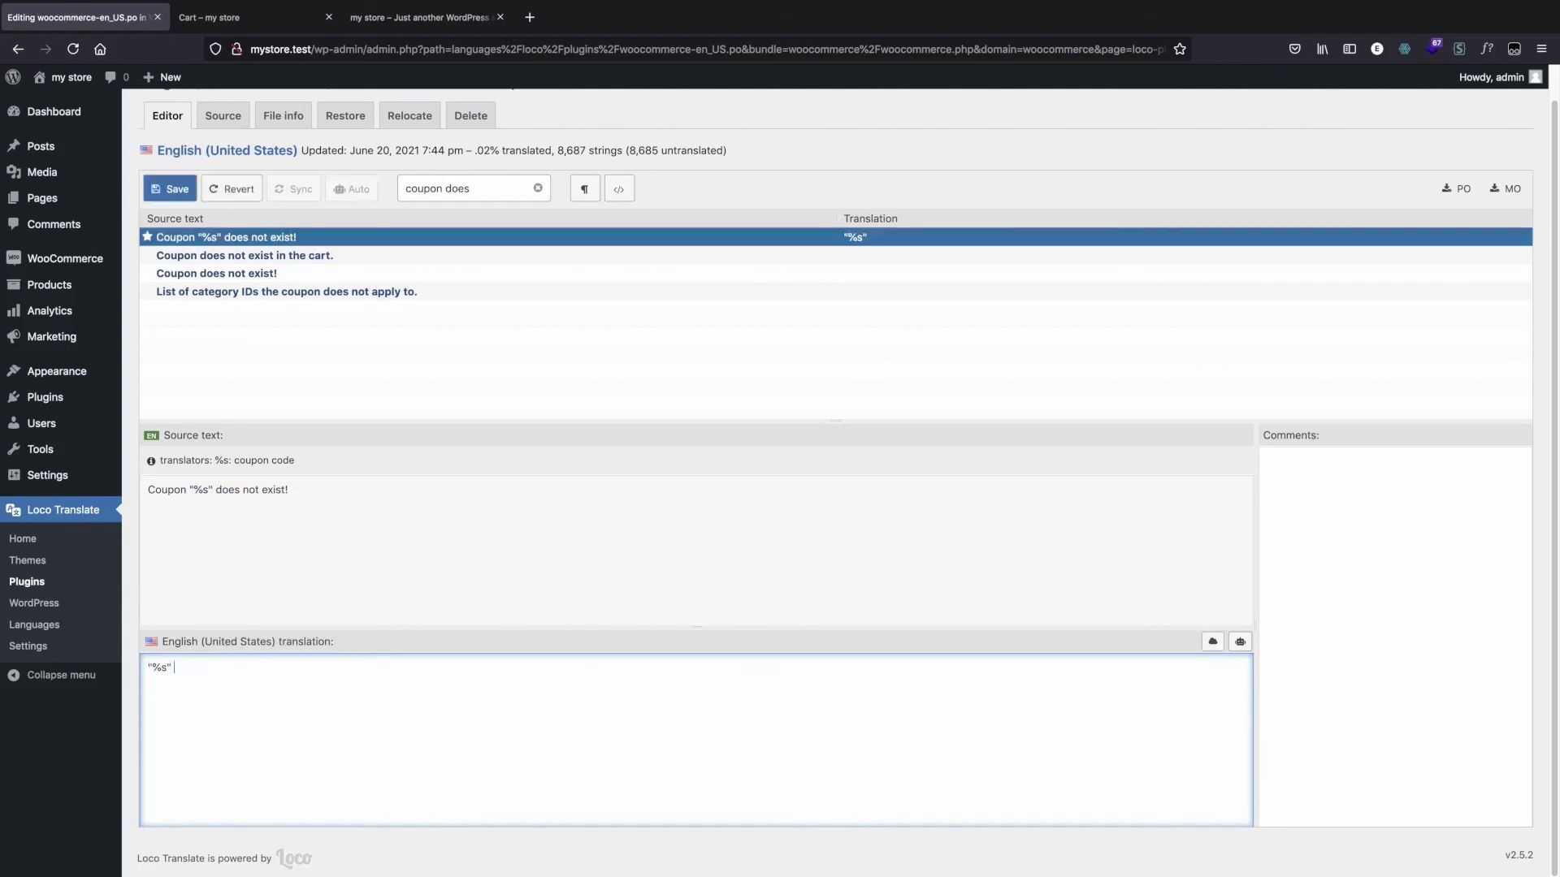
Step: Complete the translation as '"%s" doesn't make sense.' with correct spelling, and save the file
{"action": "type", "text": "doesnt make sense."}
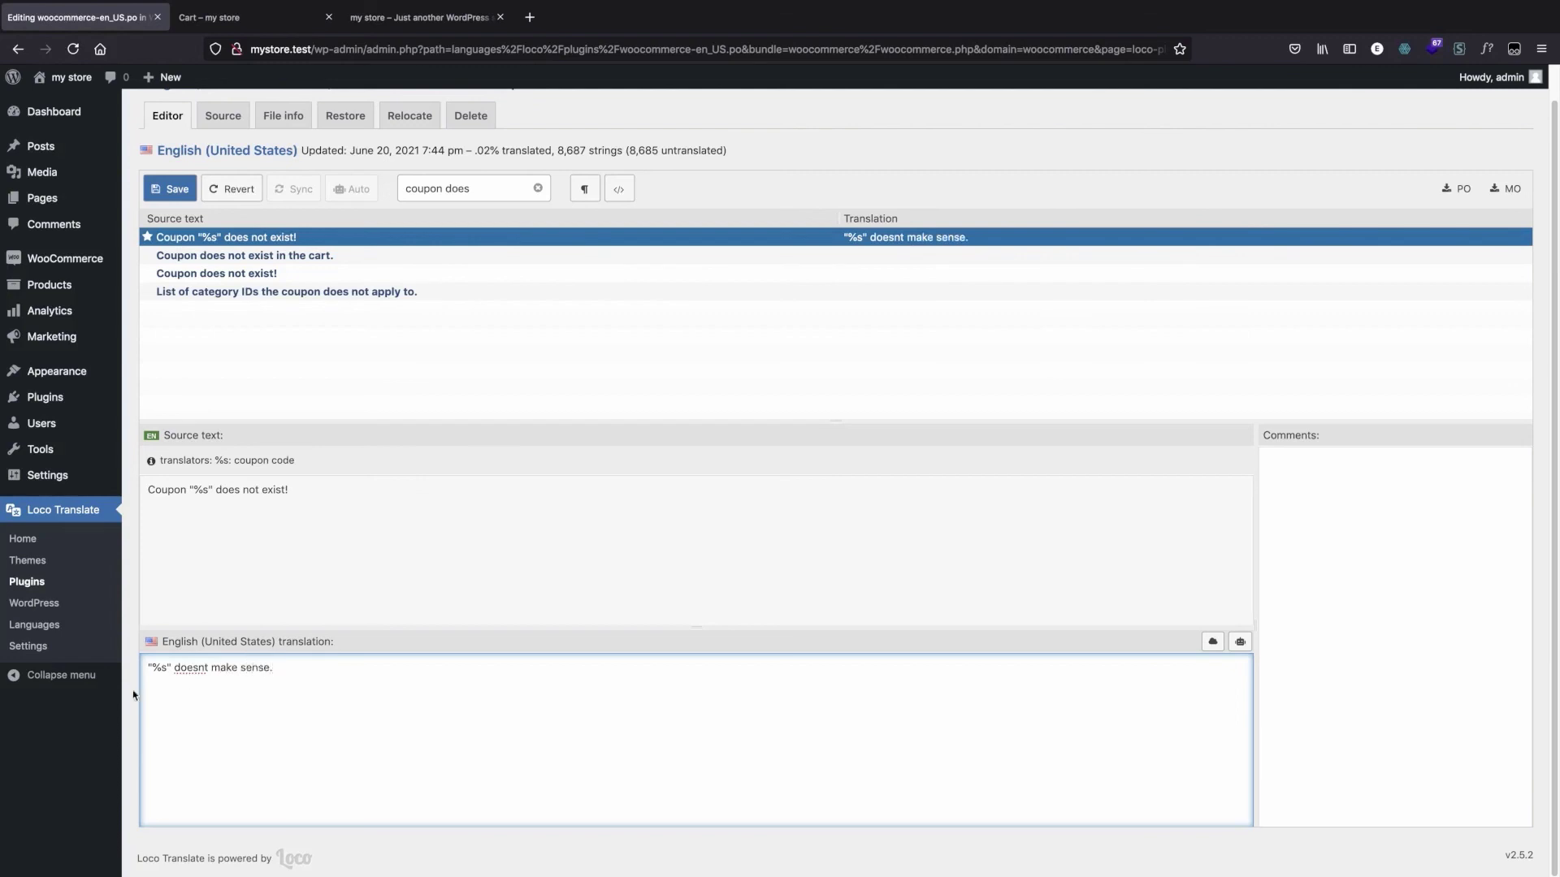
{"action": "right_click", "coordinate": [188, 664]}
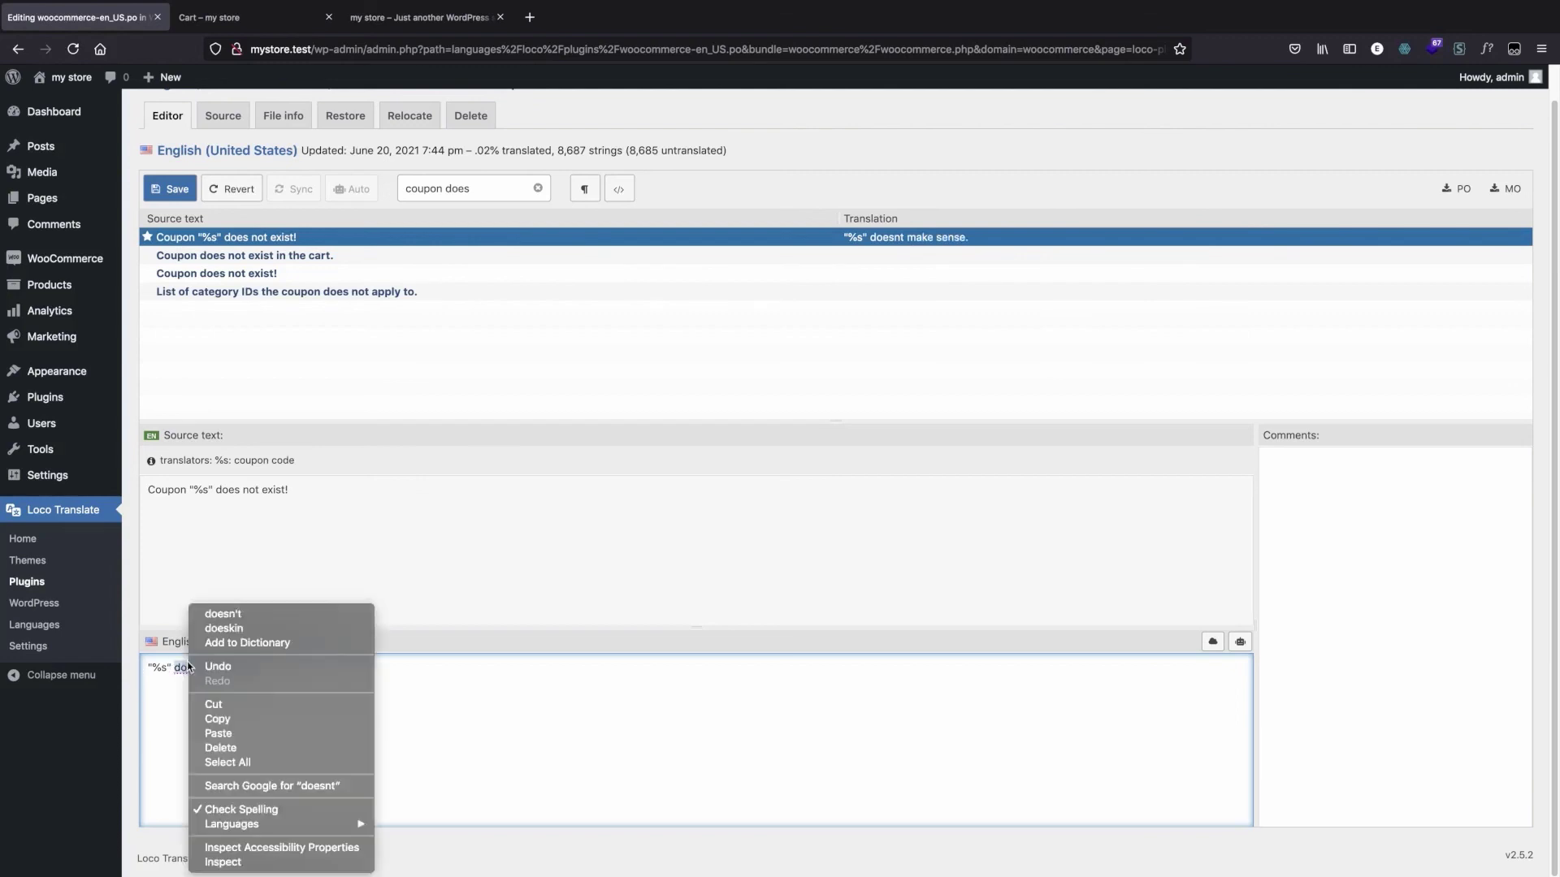
{"action": "left_click", "coordinate": [223, 614]}
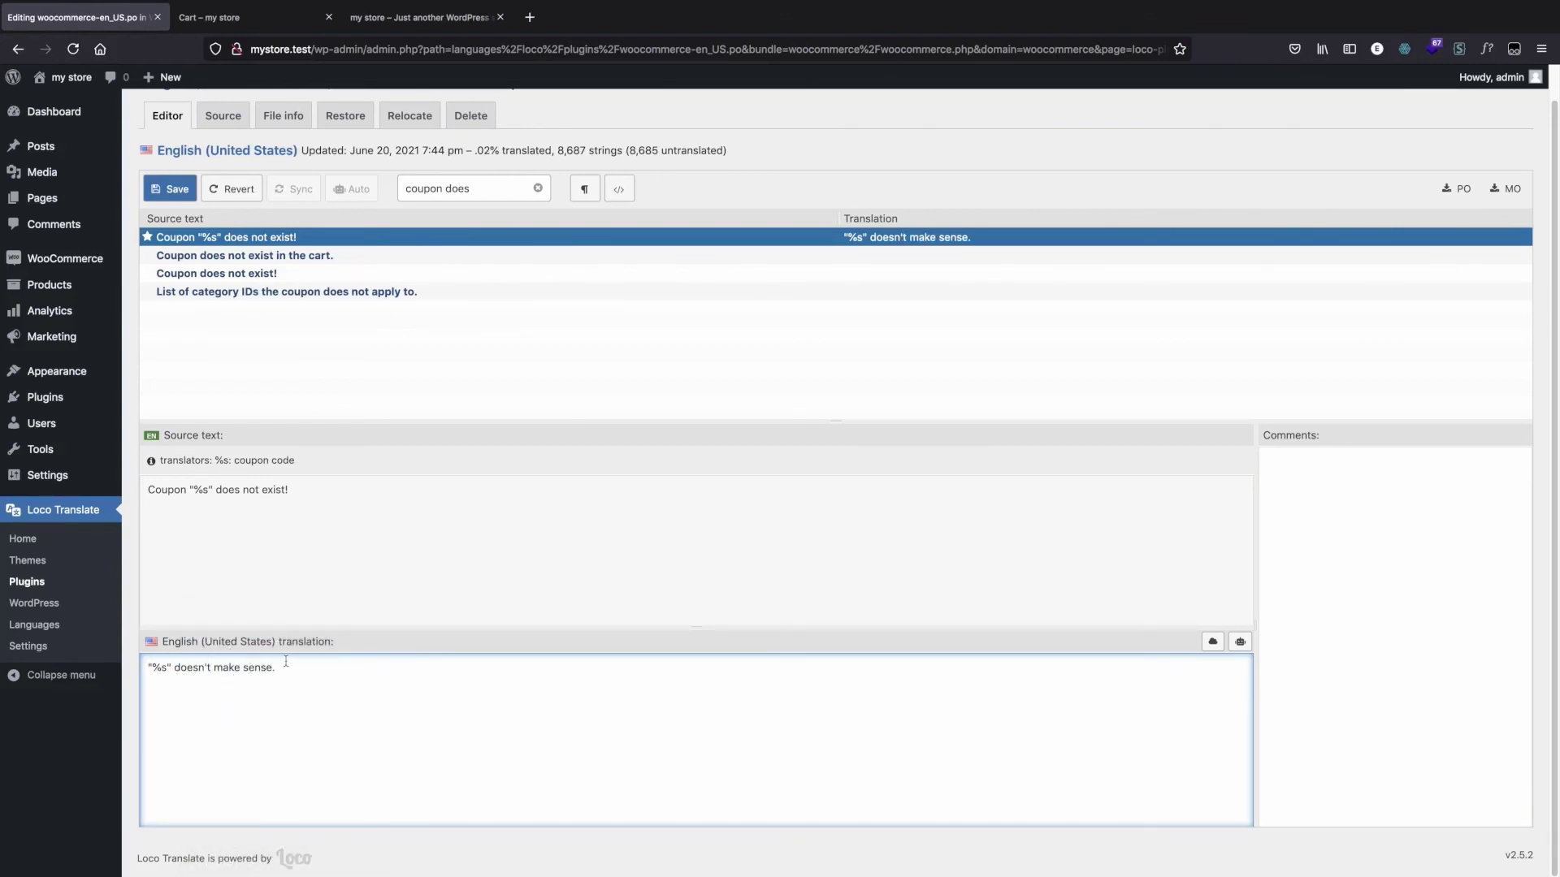
{"action": "left_click", "coordinate": [168, 188]}
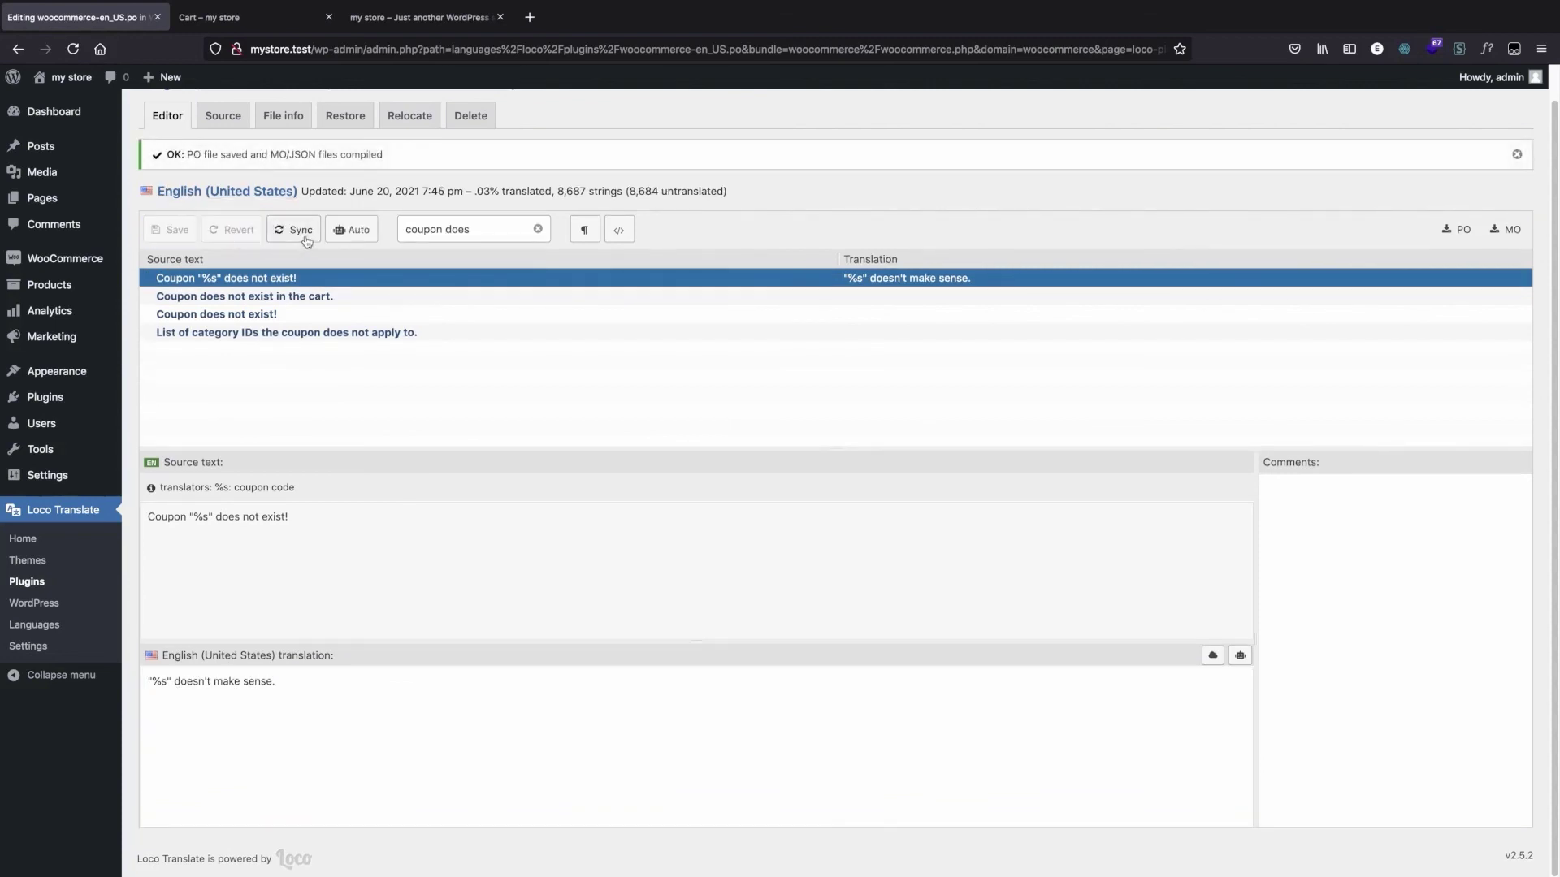
Step: Reload the cart page and apply the made-up coupon code "hhghghgh" to test the translated error message
{"action": "left_click", "coordinate": [258, 33]}
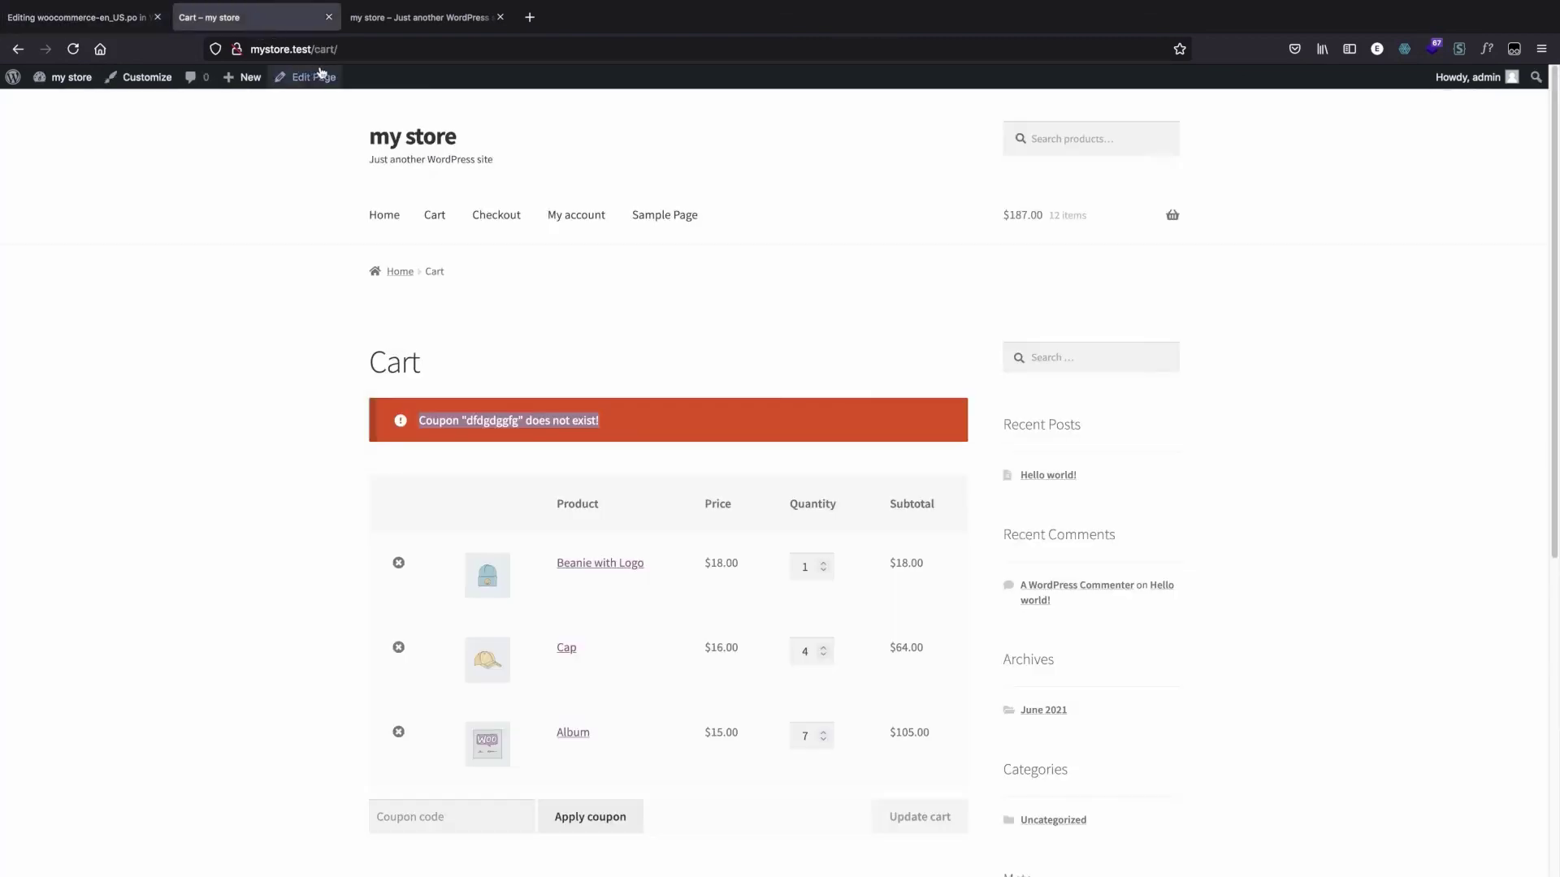
{"action": "left_click", "coordinate": [351, 50]}
{"action": "key", "text": "Return"}
{"action": "left_click", "coordinate": [457, 744]}
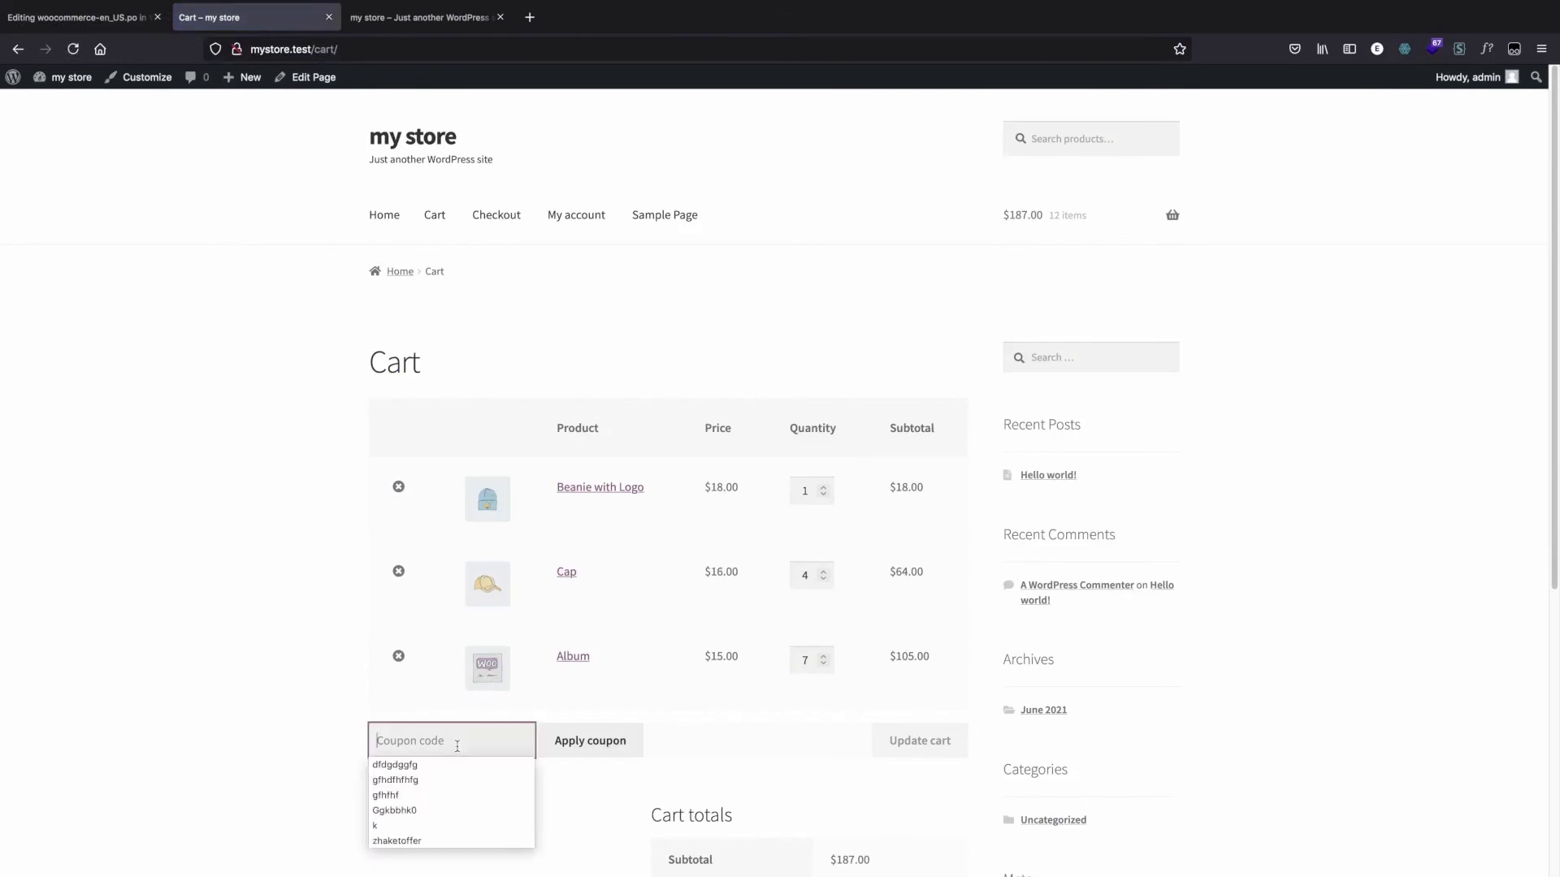
{"action": "type", "text": "hhghghgh"}
{"action": "left_click", "coordinate": [568, 742]}
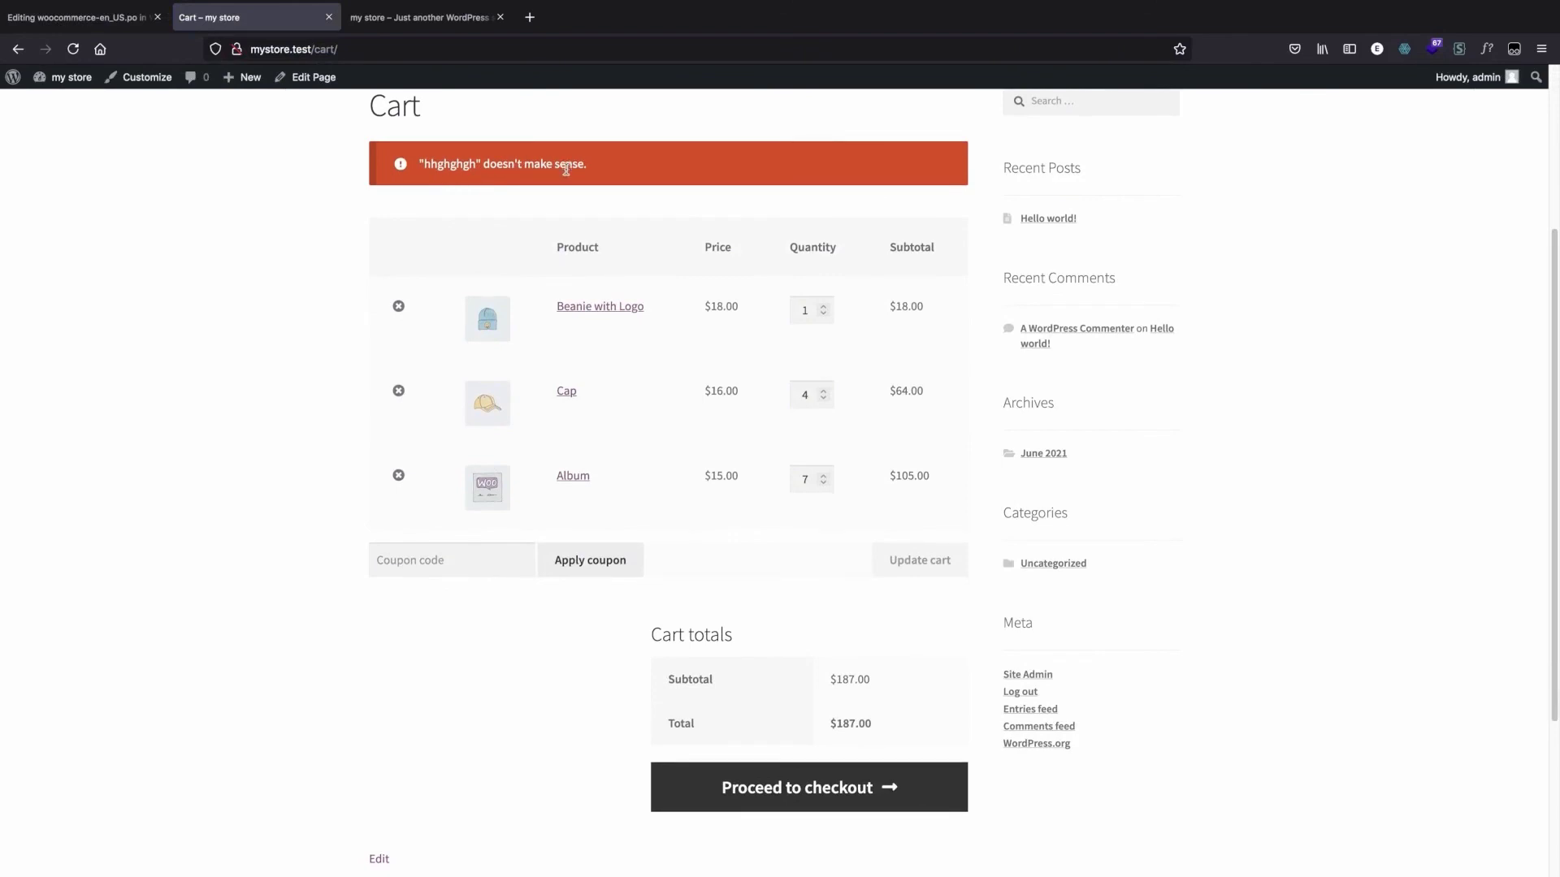
Step: Return from the cart page to the translation editor and open the Loco Translate overview of translatable bundles
{"action": "scroll", "coordinate": [405, 312], "scroll_direction": "up", "scroll_amount": 3}
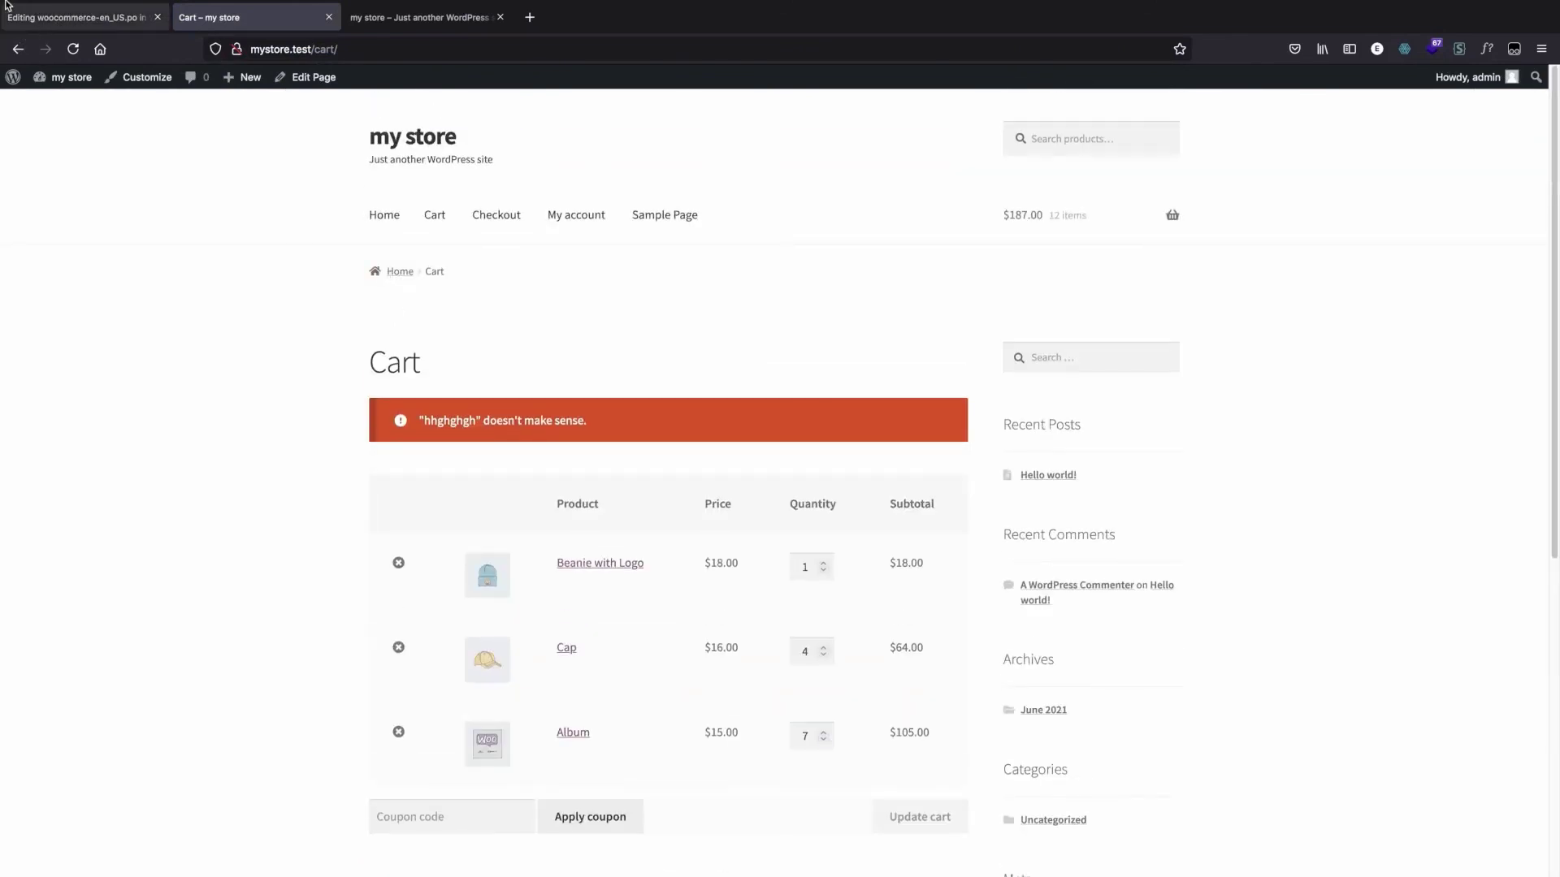
{"action": "left_click", "coordinate": [17, 18]}
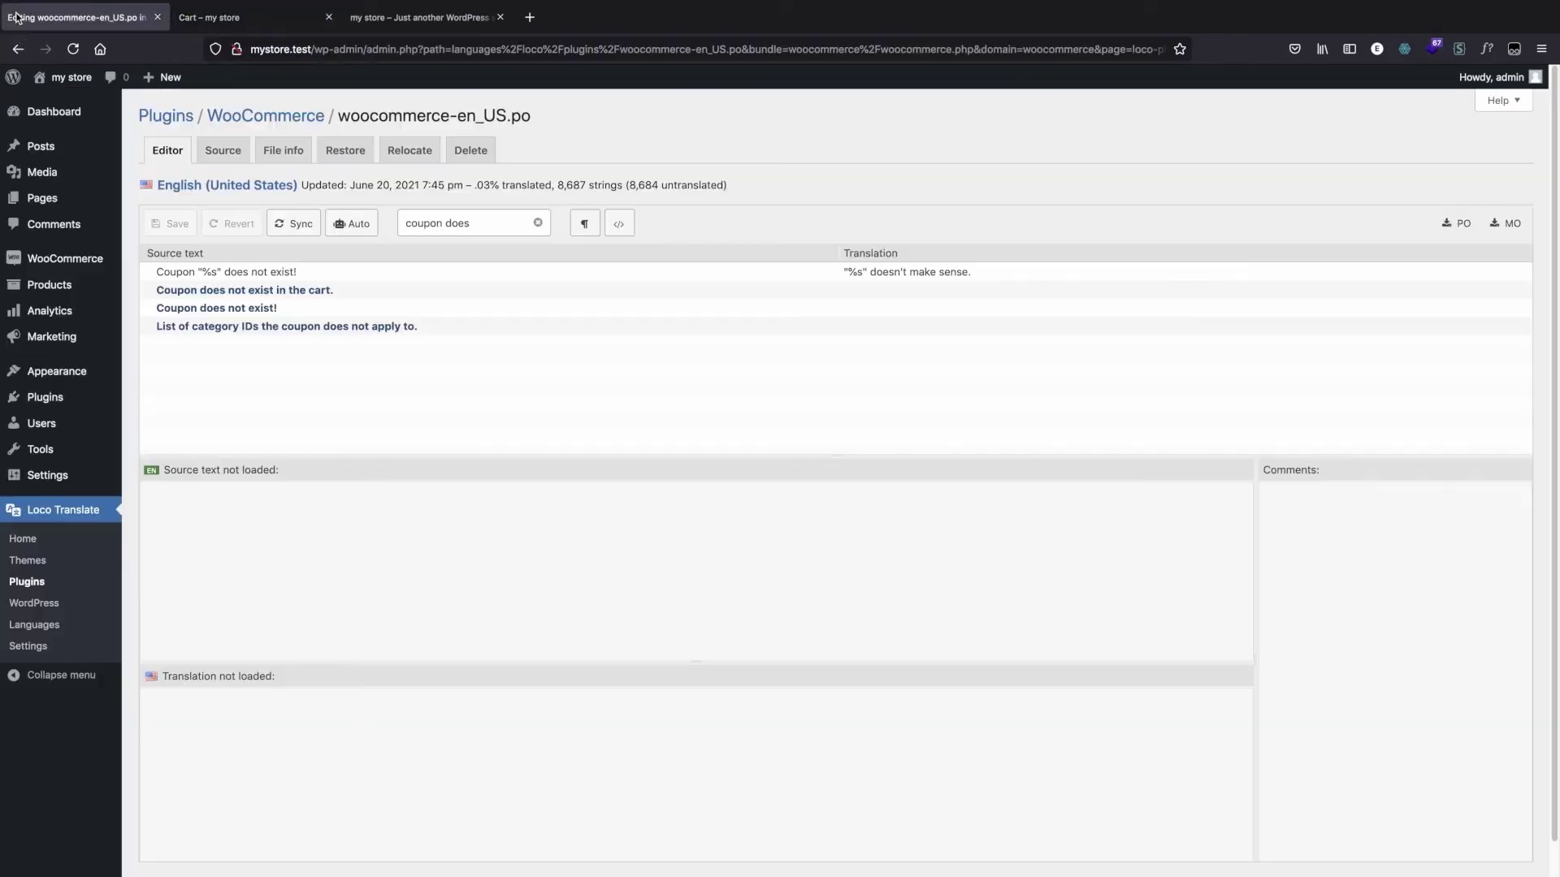
{"action": "left_click", "coordinate": [55, 517]}
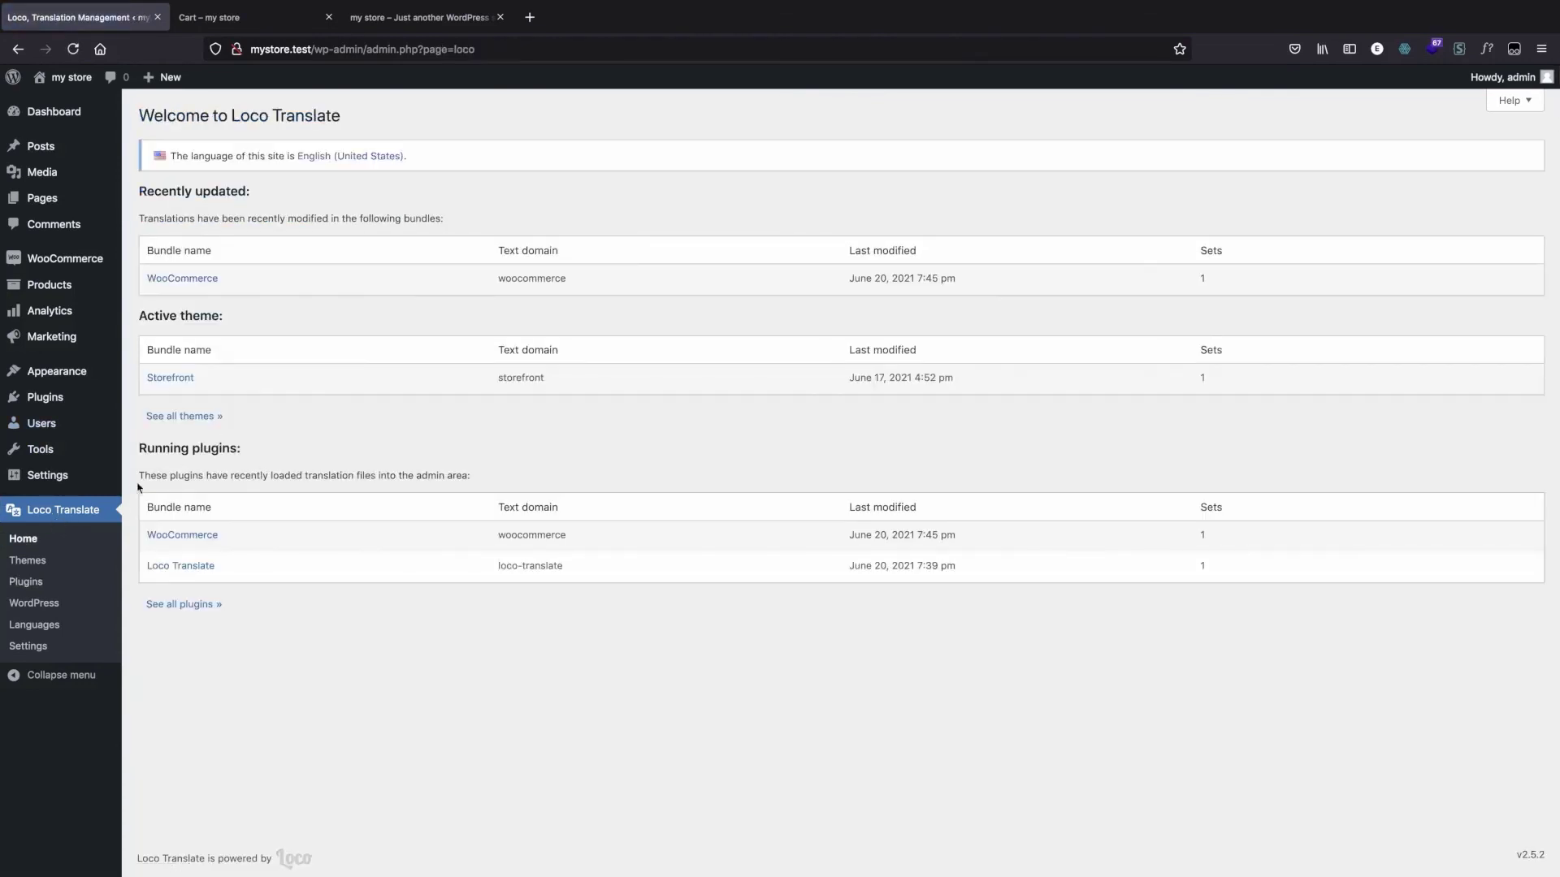
{"action": "left_click", "coordinate": [60, 514]}
Step: View the Storefront theme's translations and its new language setup, and return to the theme's overview without creating a language
{"action": "left_click", "coordinate": [178, 379]}
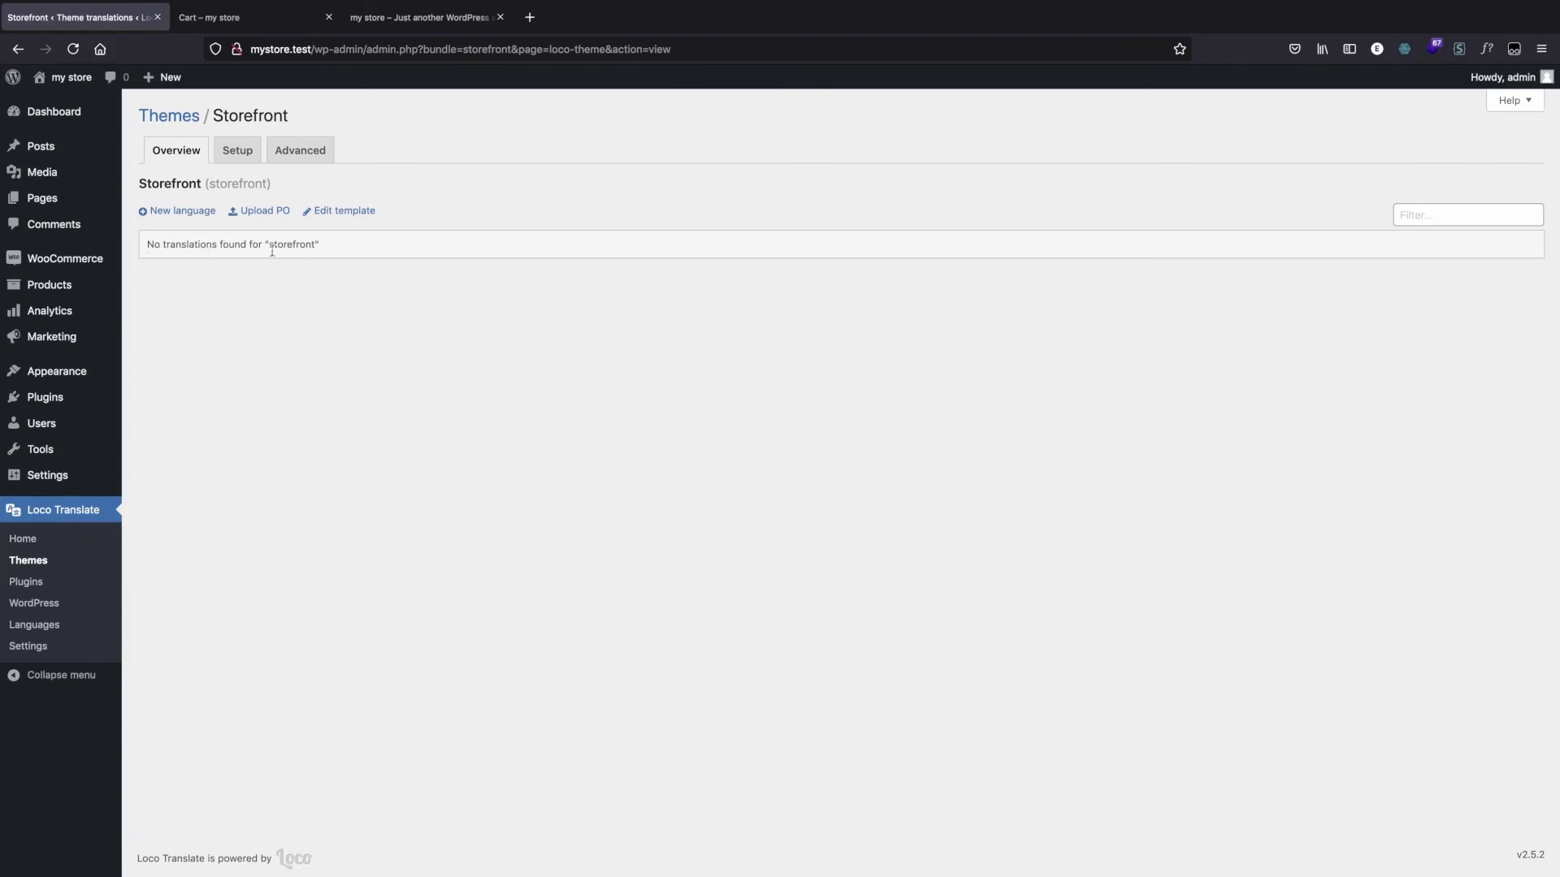
{"action": "left_click", "coordinate": [182, 213]}
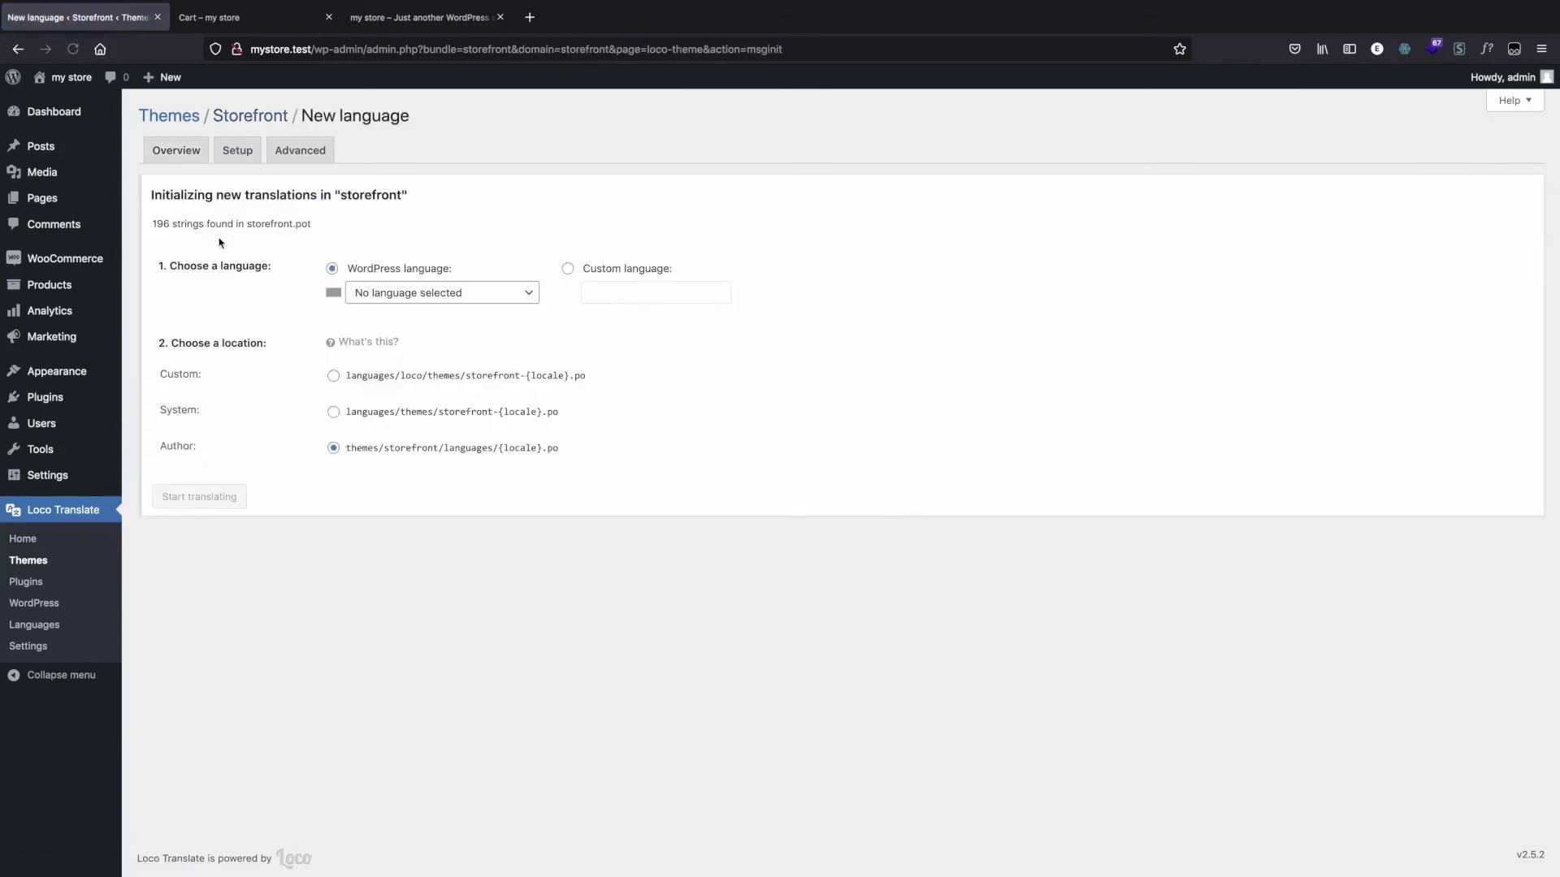
{"action": "left_click", "coordinate": [18, 49]}
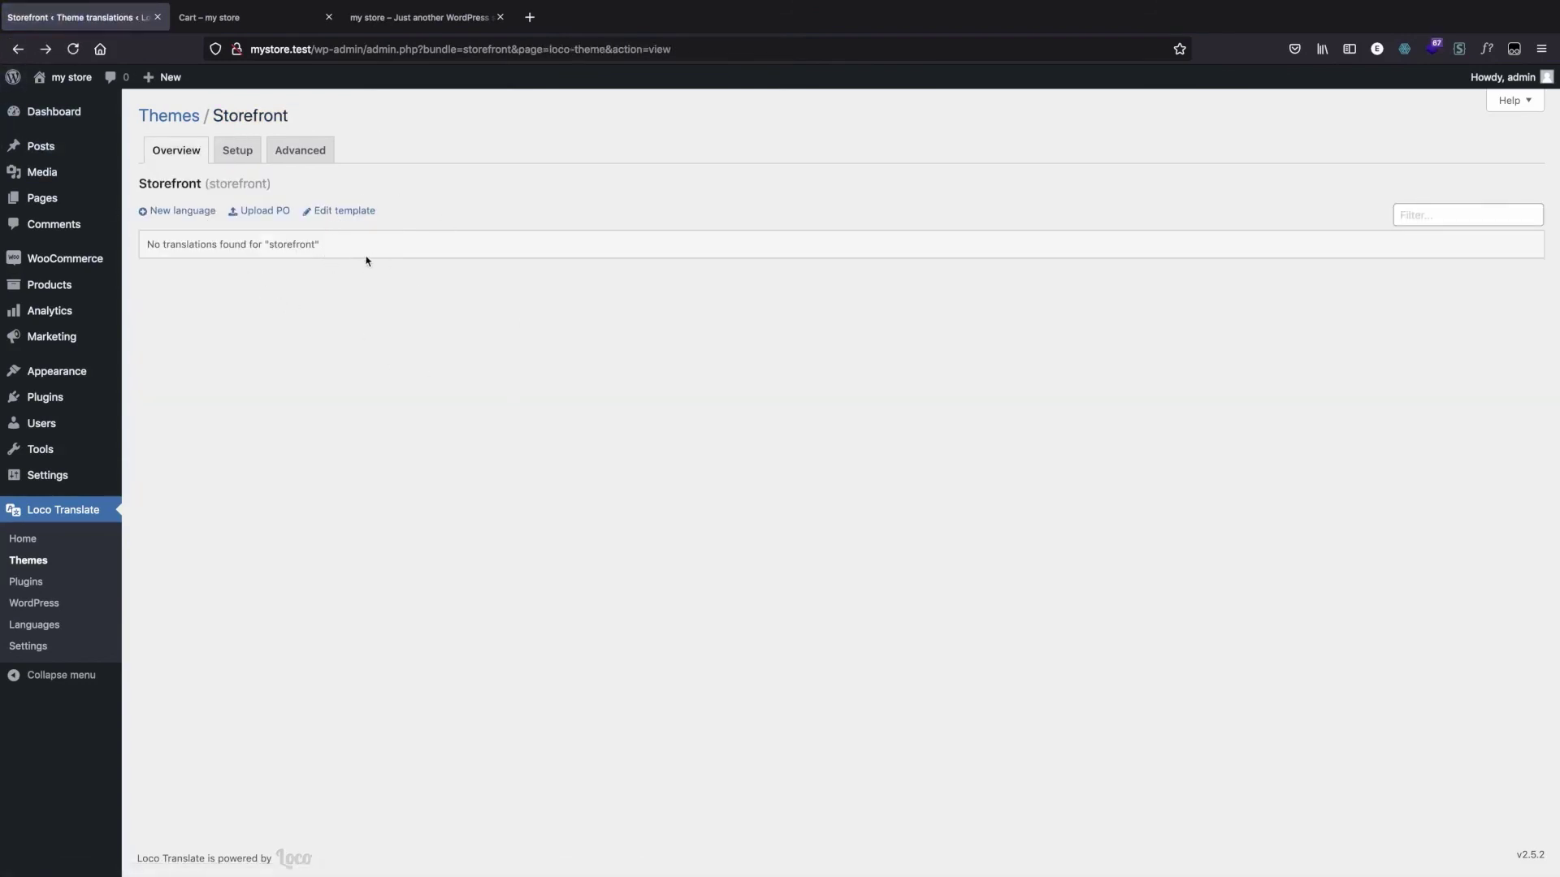
Step: Visit the store's front page and review the customized add-to-cart button texts across the shop's products
{"action": "left_click", "coordinate": [55, 86]}
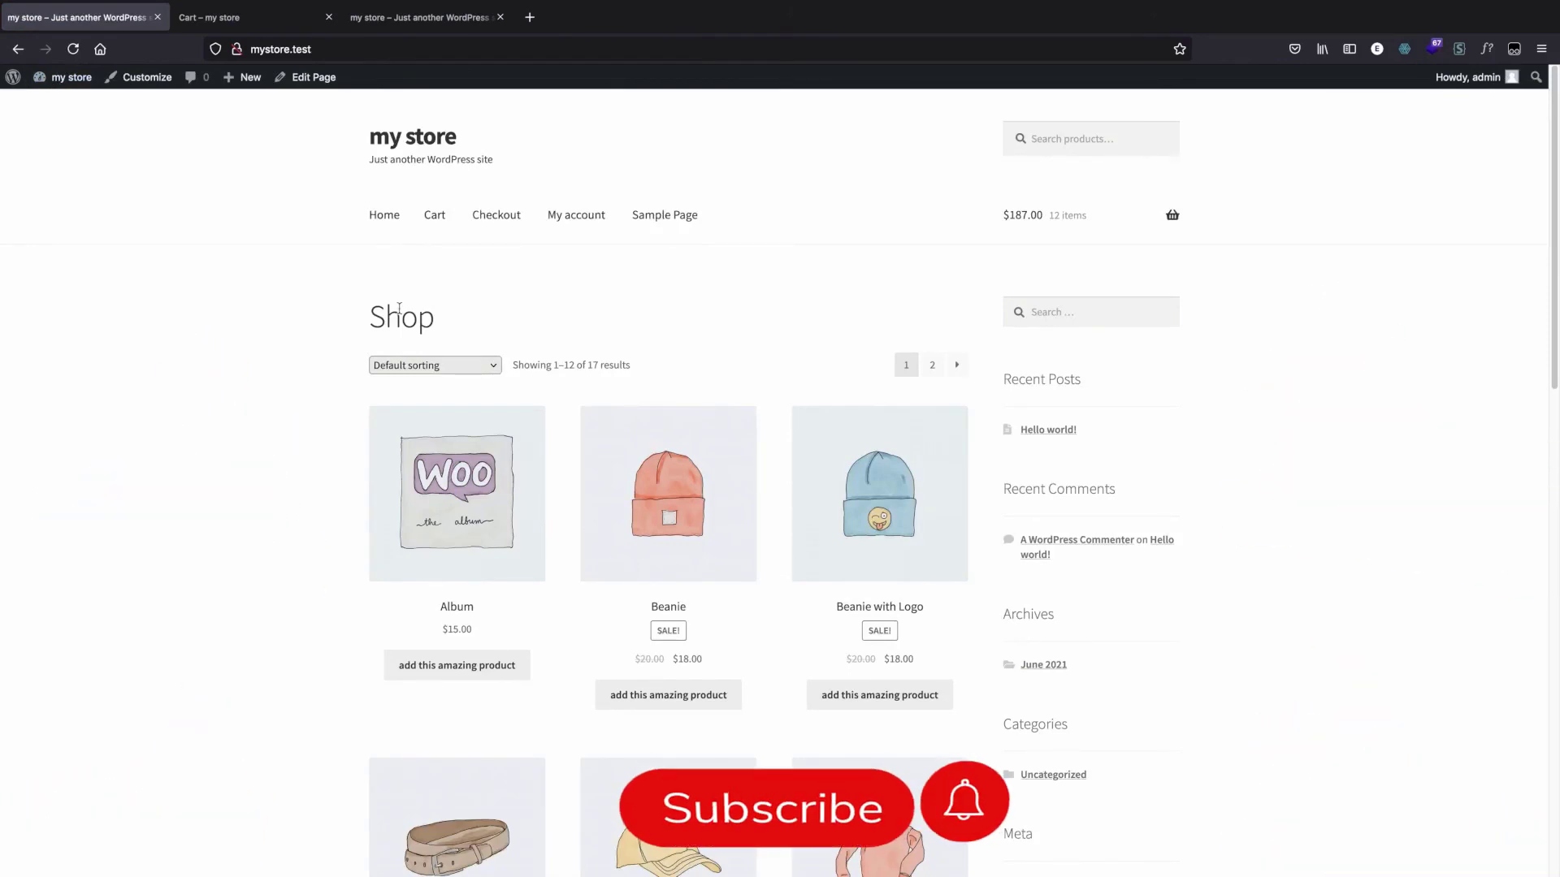
{"action": "scroll", "coordinate": [454, 434], "scroll_direction": "down", "scroll_amount": 5}
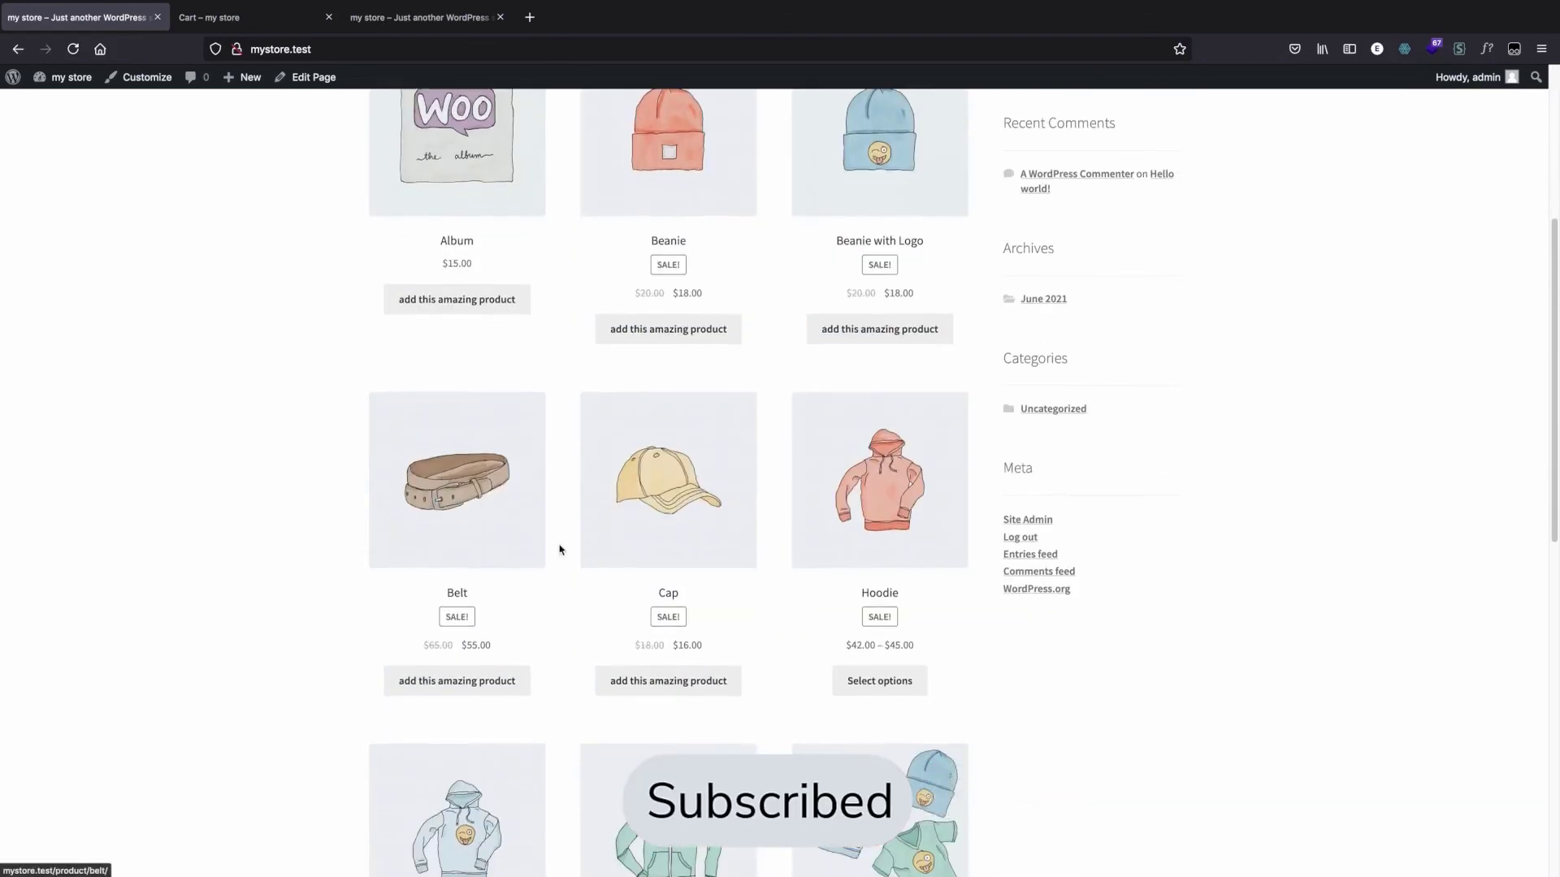
{"action": "scroll", "coordinate": [557, 546], "scroll_direction": "down", "scroll_amount": 8}
{"action": "scroll", "coordinate": [539, 511], "scroll_direction": "up", "scroll_amount": 9}
{"action": "scroll", "coordinate": [616, 305], "scroll_direction": "up", "scroll_amount": 3}
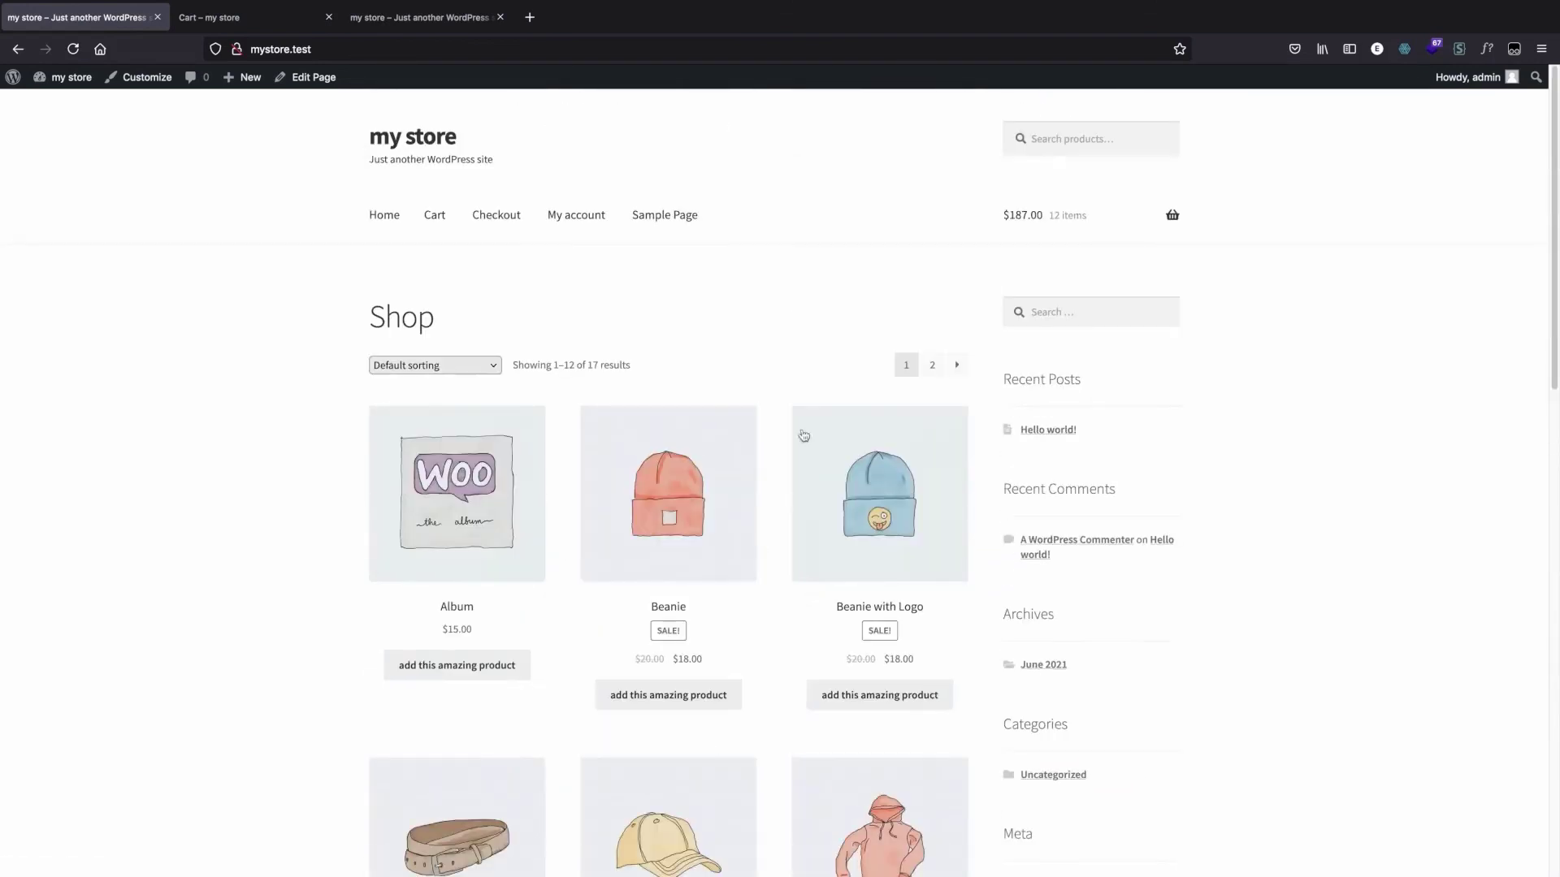